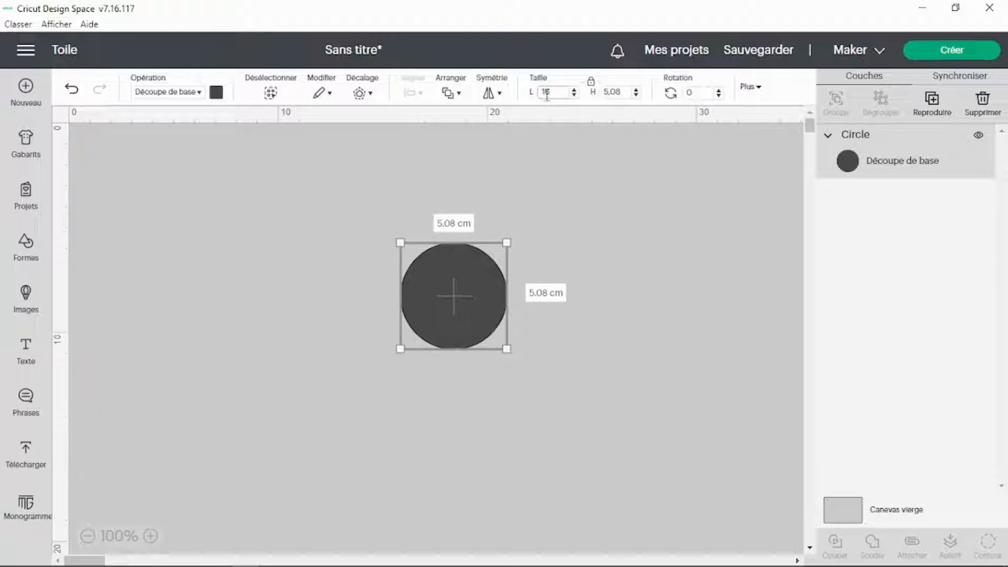
Step: Set the circle's size to 15 cm and reposition it toward the right of the canvas
text(15)
key(Return)
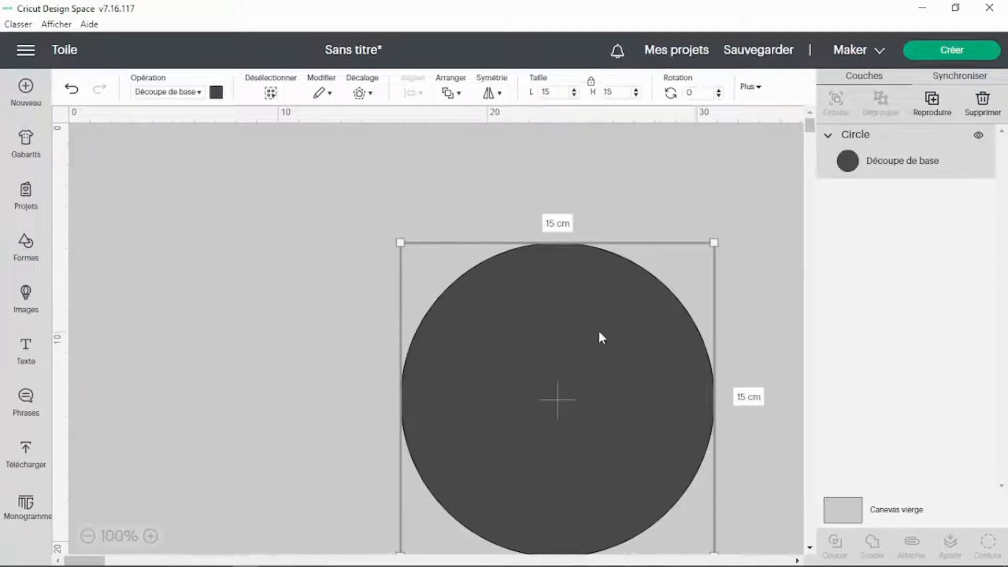
drag(598, 337, 475, 274)
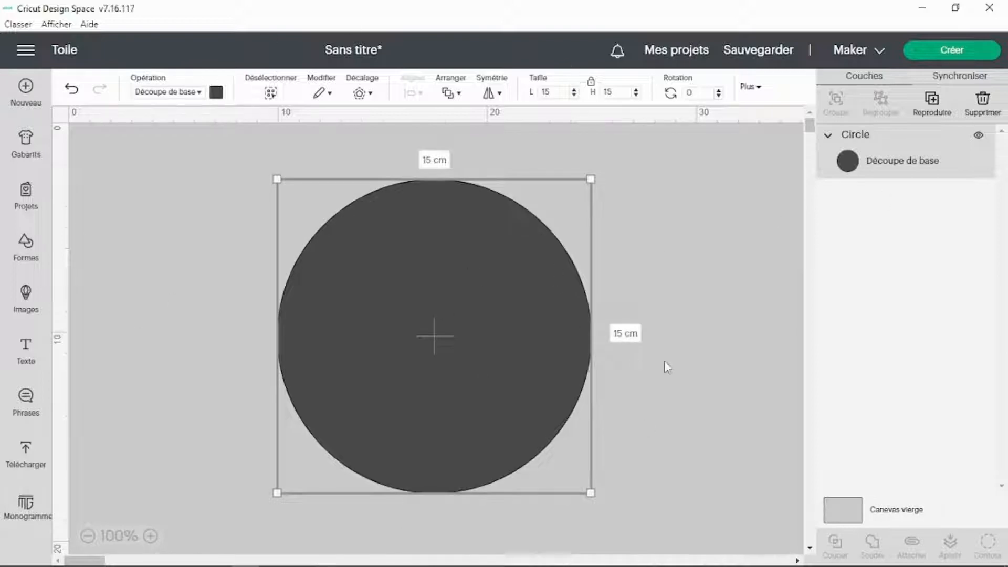
click(695, 270)
drag(390, 296, 580, 314)
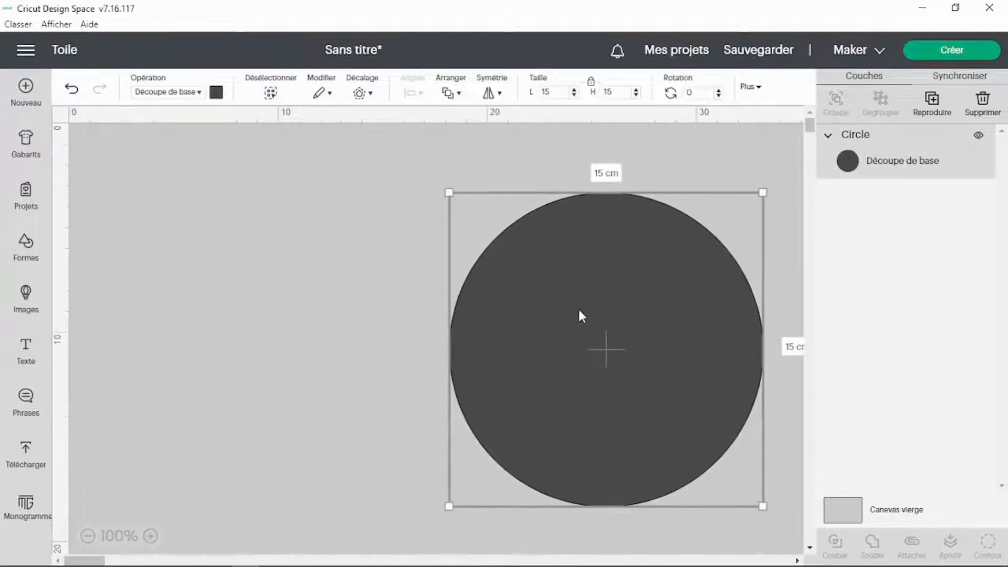
click(376, 464)
Step: Create a rounded-corner offset of 0.3 cm around the 15 cm circle
click(542, 312)
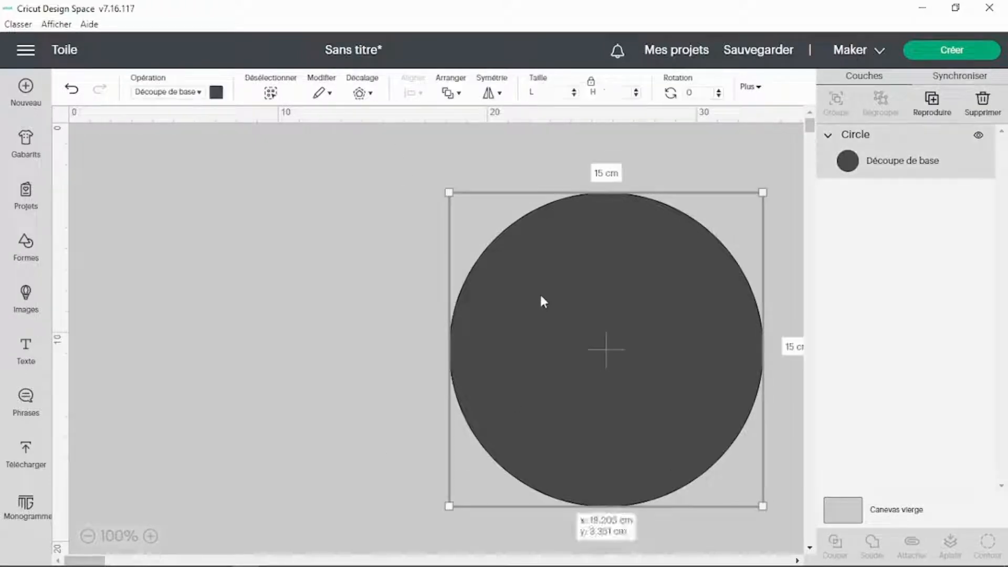
click(367, 95)
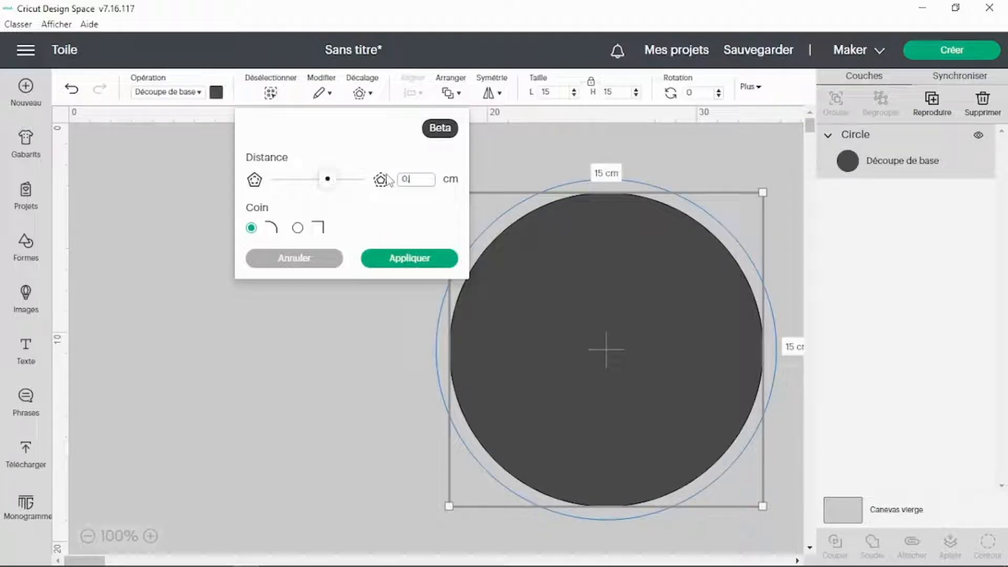
click(349, 207)
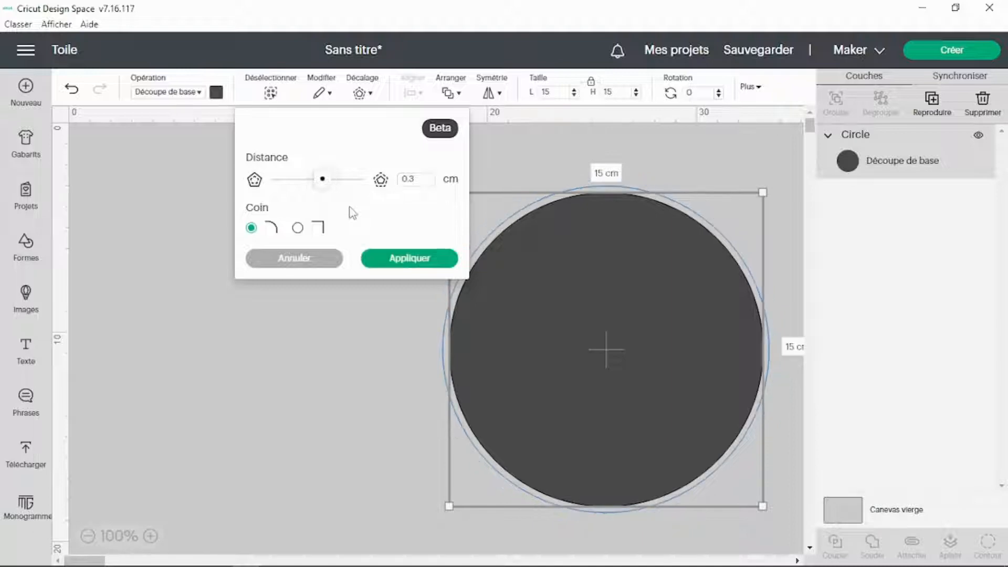
click(414, 259)
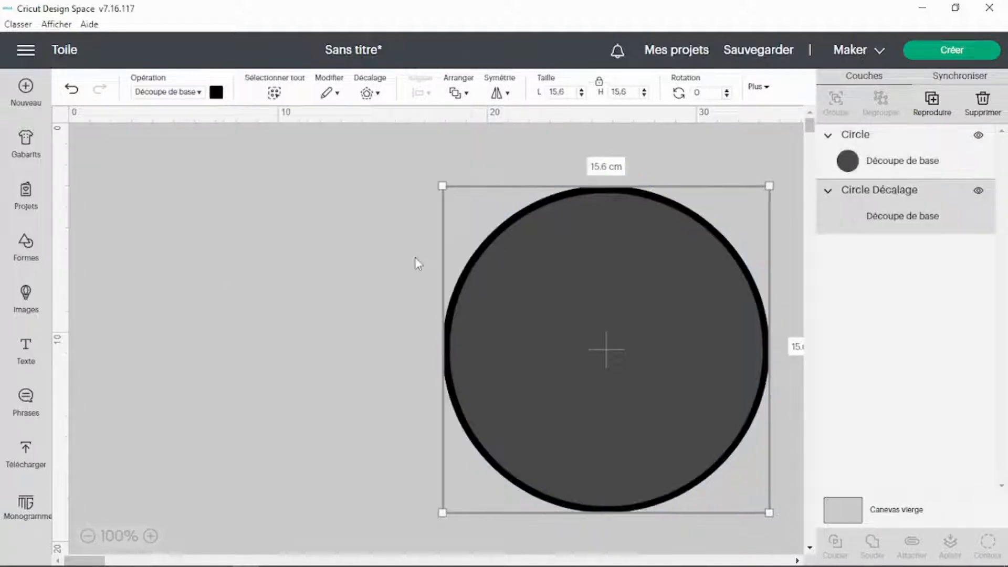
Step: Slice the circle together with its offset and move the two solid discs off the outer ring
drag(301, 187, 574, 345)
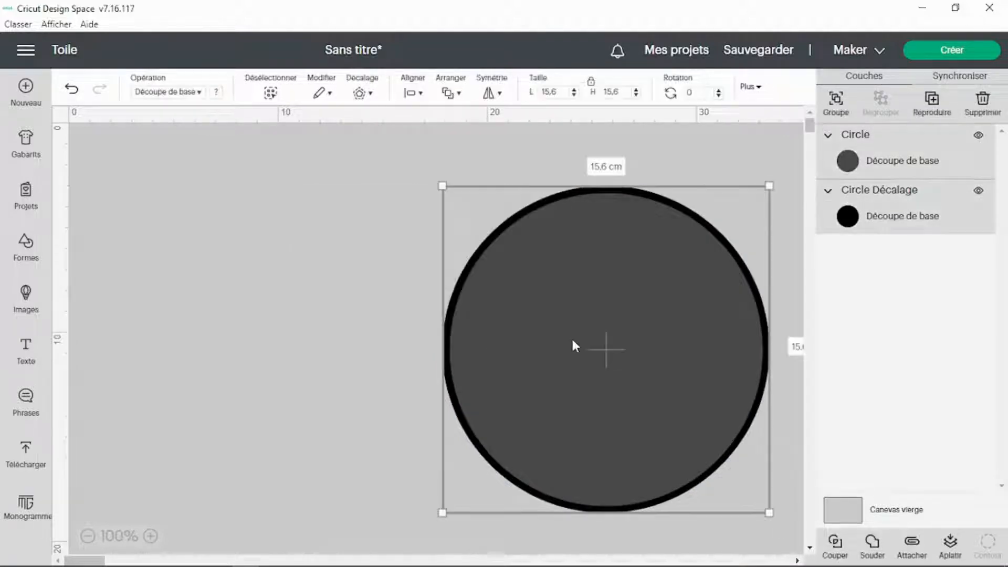
click(835, 543)
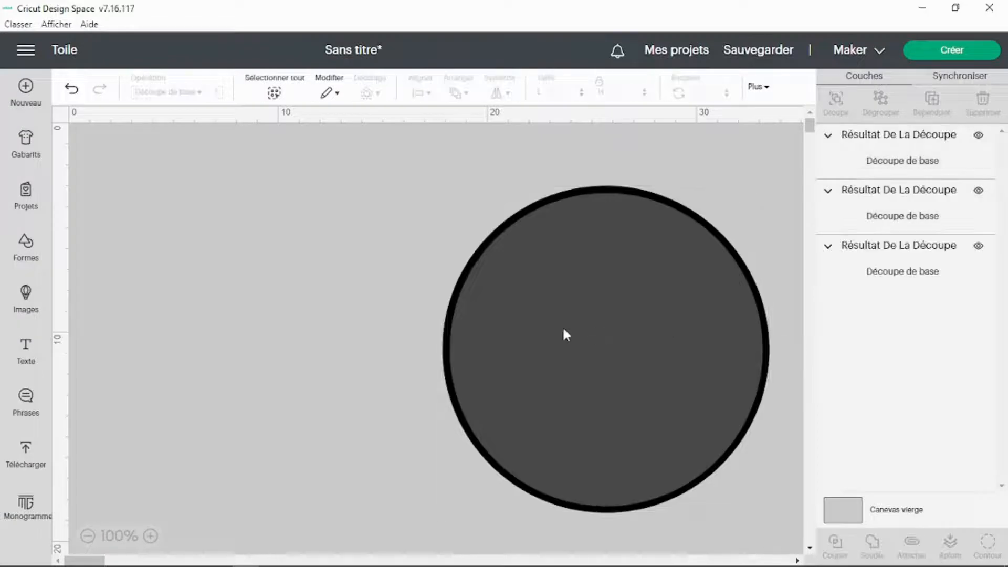
drag(562, 325, 184, 262)
drag(544, 342, 214, 301)
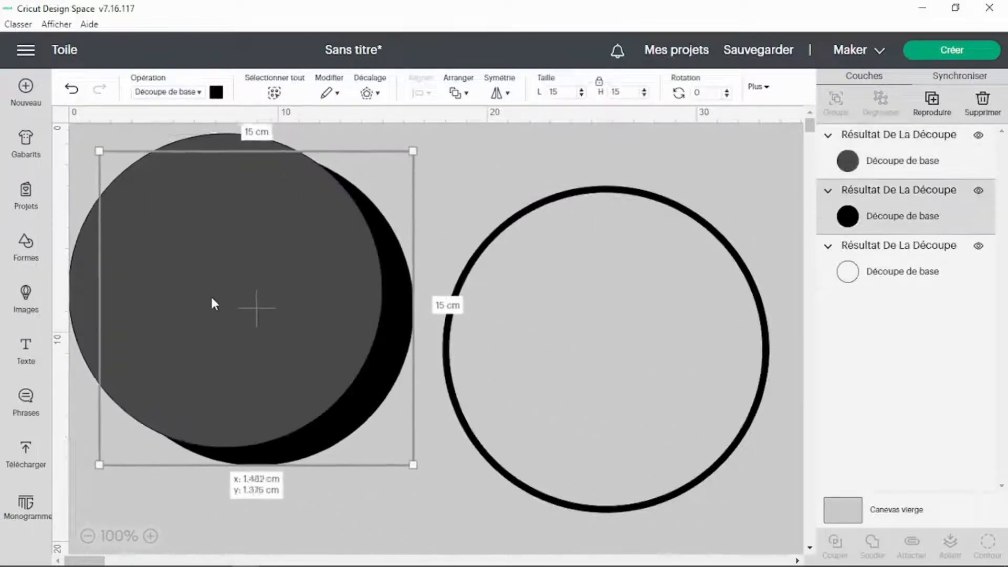
Step: Delete the two solid discs left over from the slice, keeping only the thin ring
drag(469, 163, 282, 223)
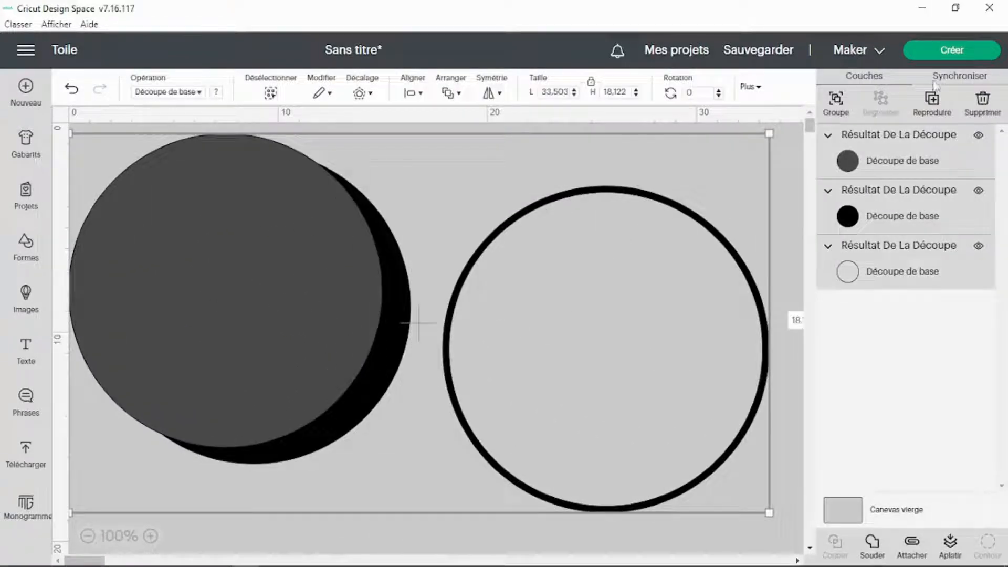
click(785, 165)
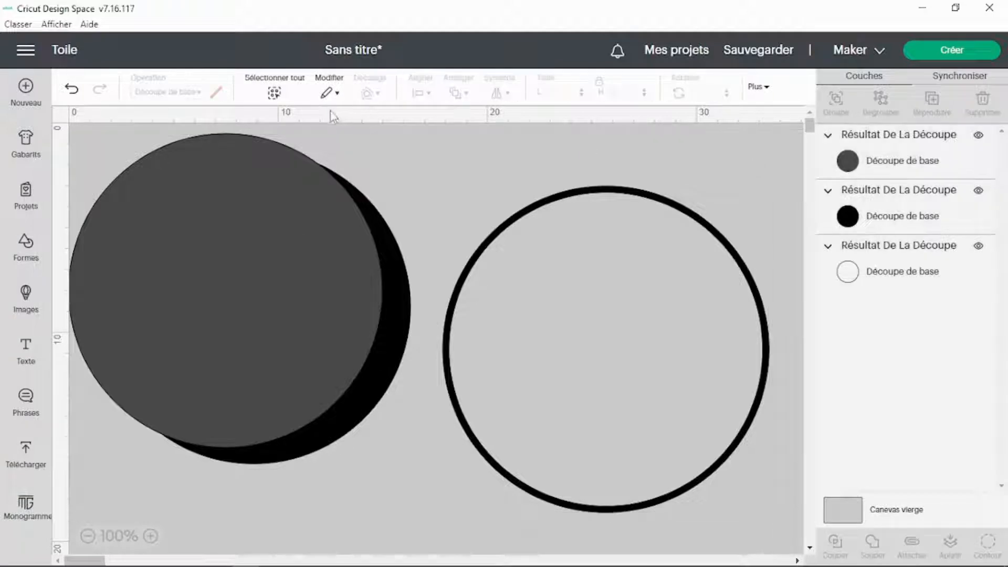
drag(307, 156, 281, 198)
drag(158, 127, 255, 245)
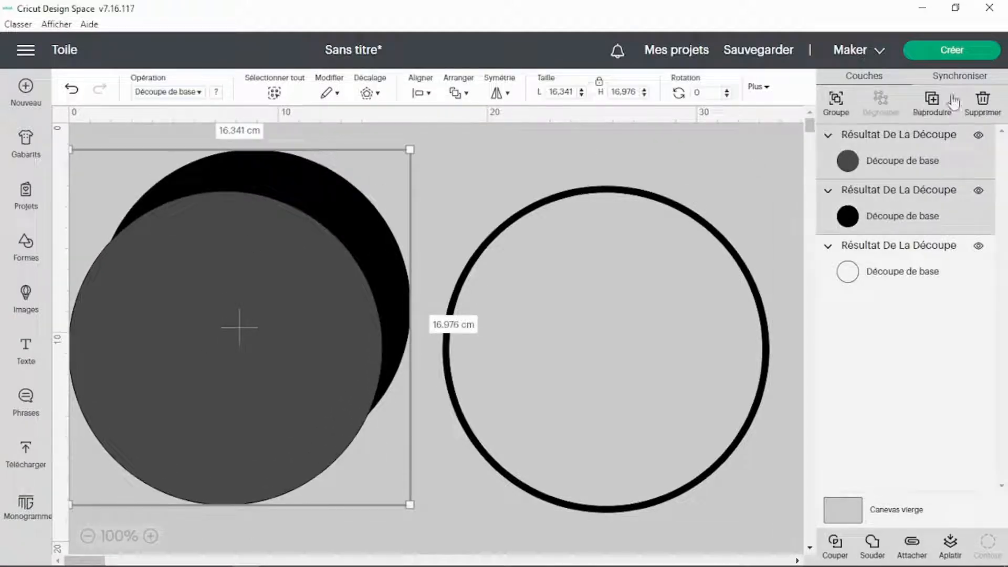
click(983, 103)
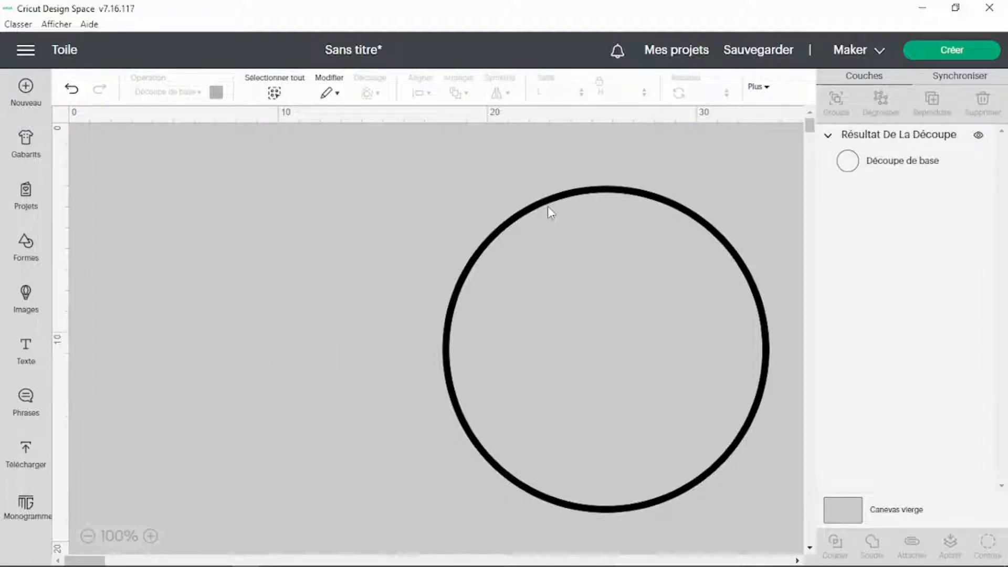
Step: Move the thin ring to the left of the canvas and duplicate it twice
drag(547, 205, 190, 178)
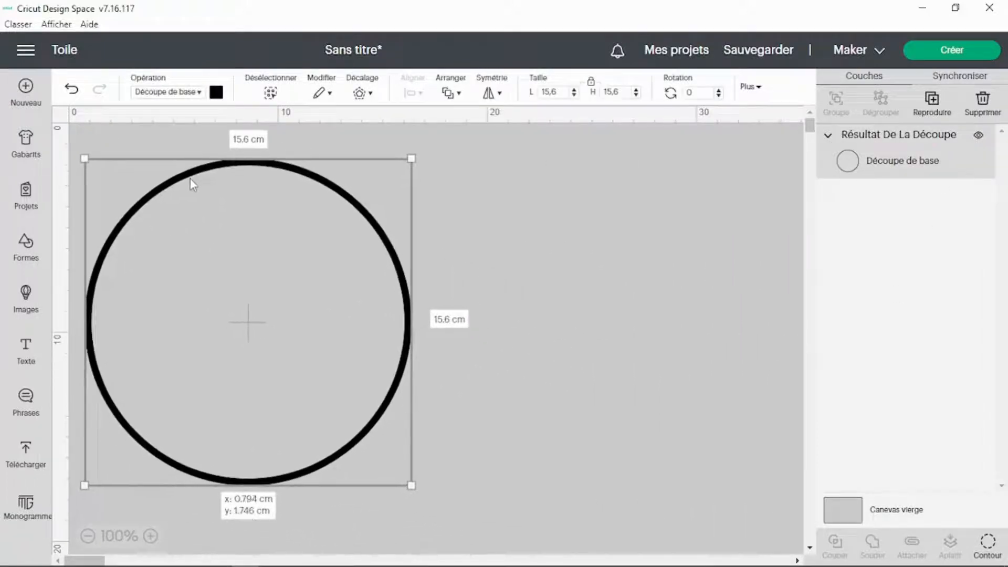
click(546, 179)
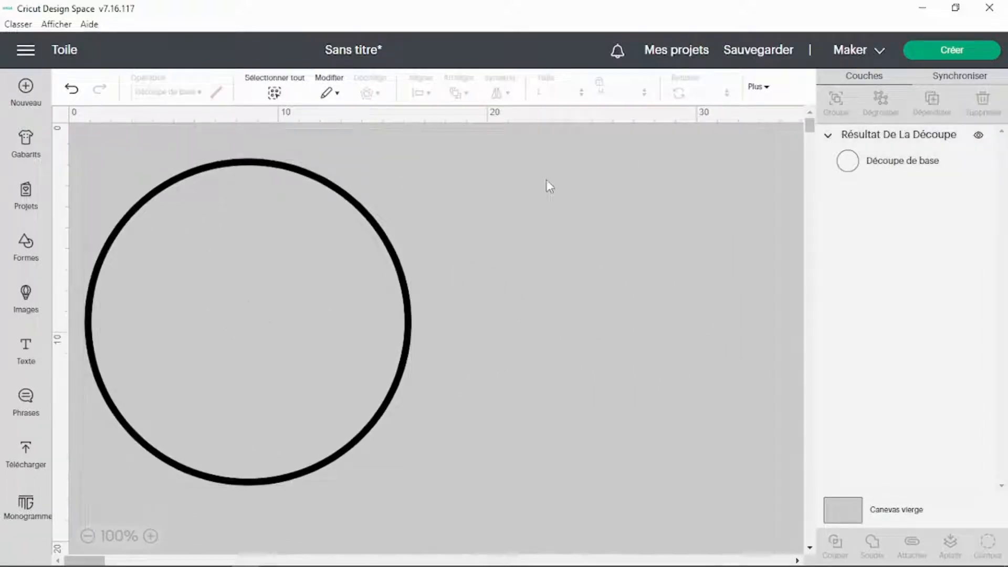
click(311, 173)
click(330, 94)
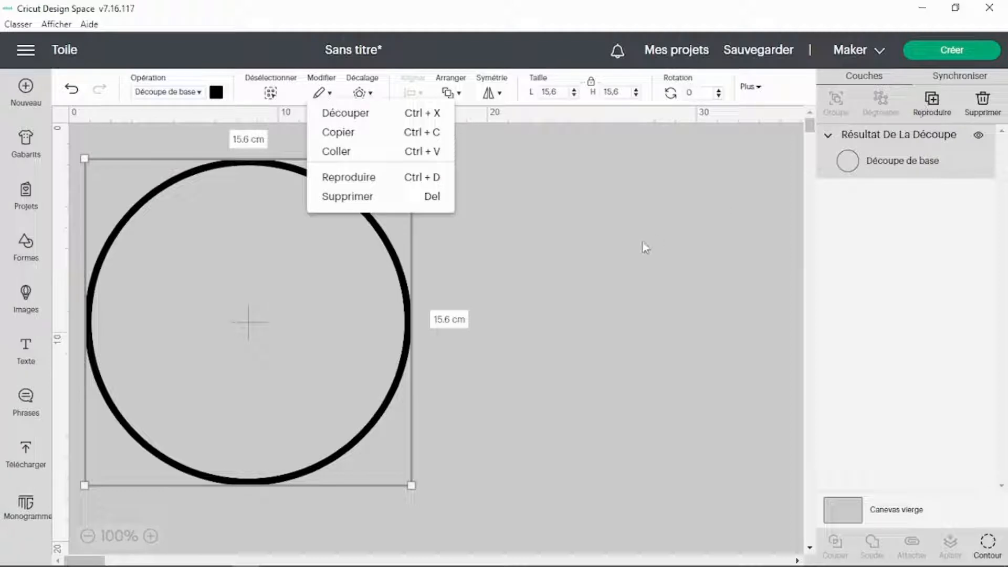
click(399, 261)
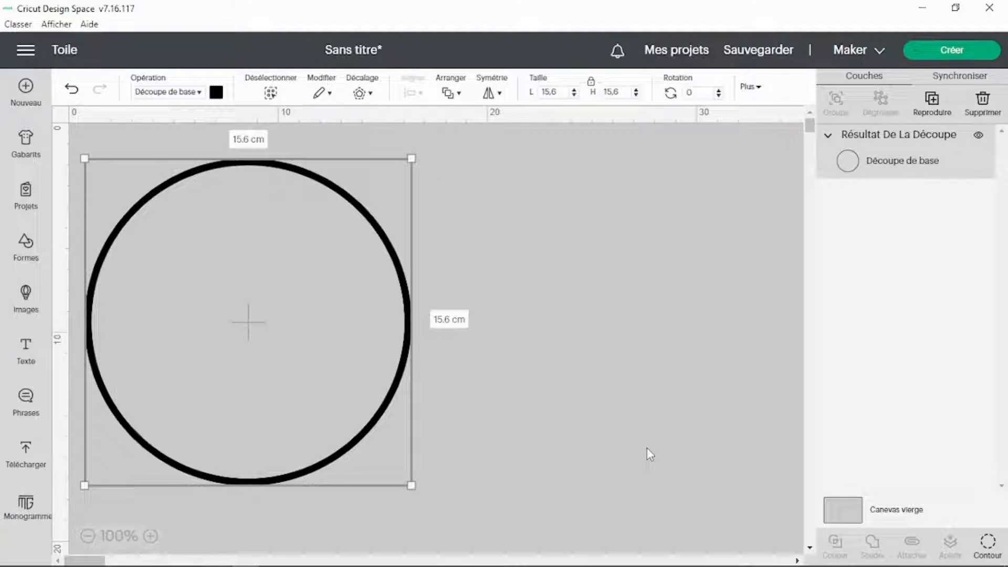
key(ctrl+d)
key(ctrl+d)
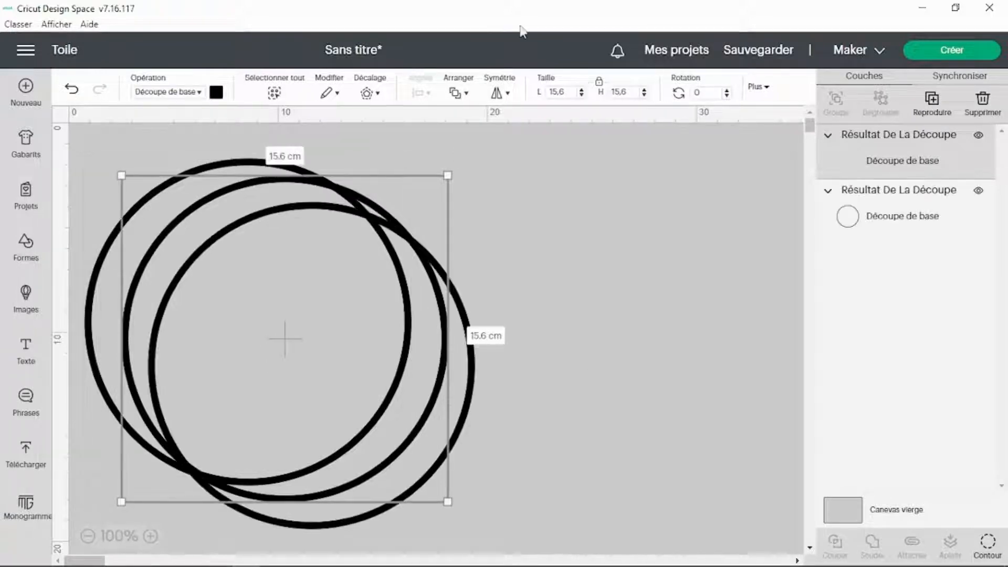
click(330, 93)
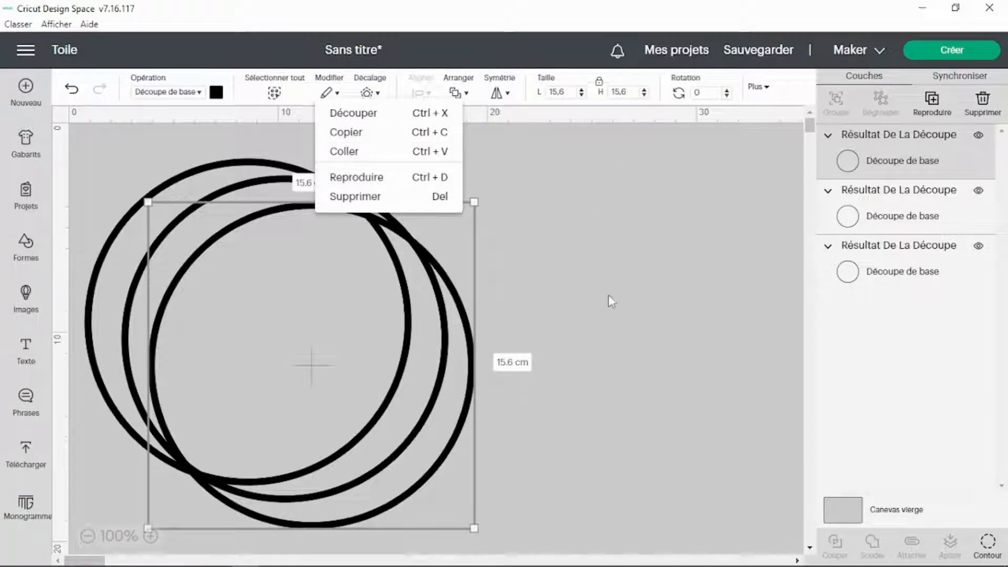
click(545, 298)
click(519, 238)
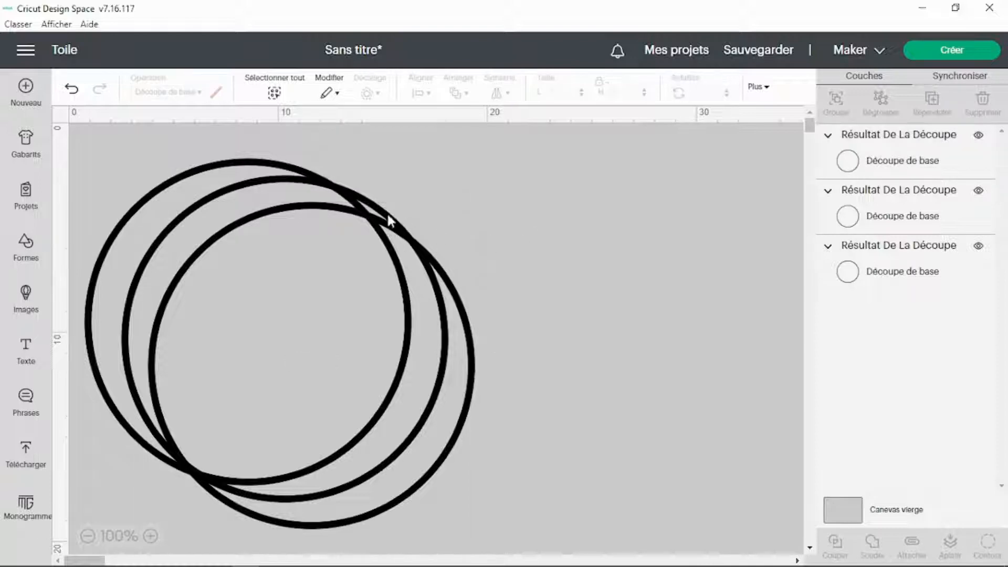
Step: Arrange the three rings on top of each other with slight offsets to form an irregular overlapping outline
drag(387, 225, 724, 188)
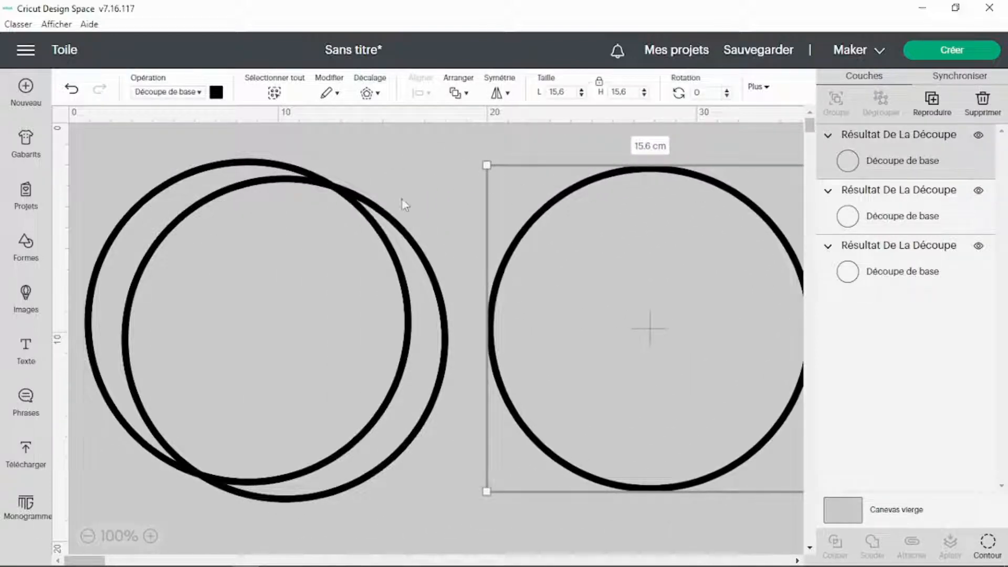
drag(370, 220, 745, 218)
drag(357, 216, 415, 210)
drag(706, 184, 363, 159)
drag(638, 184, 302, 142)
click(565, 297)
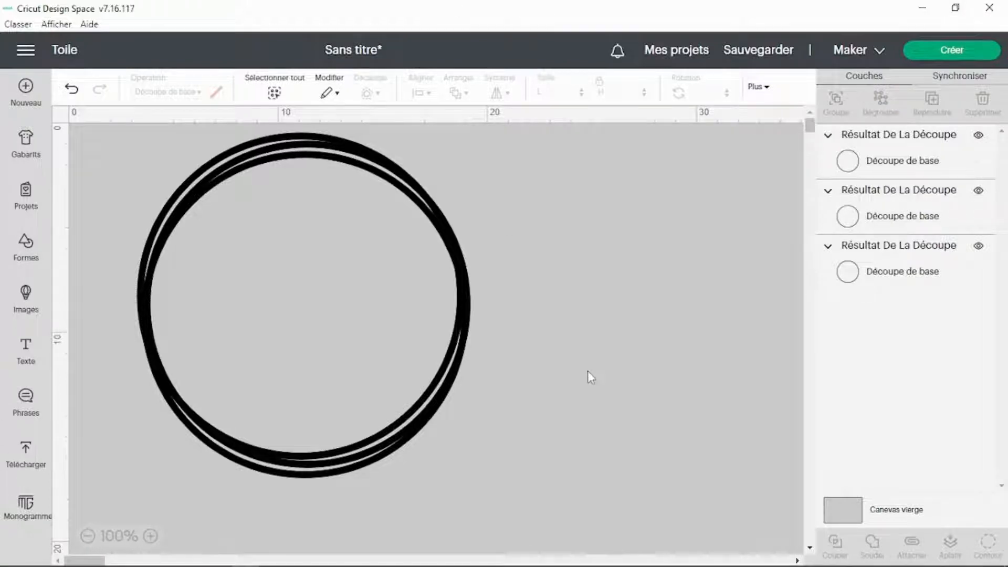
Step: Weld all three overlapping rings into a single shape and move it toward the middle of the canvas
key(ctrl+a)
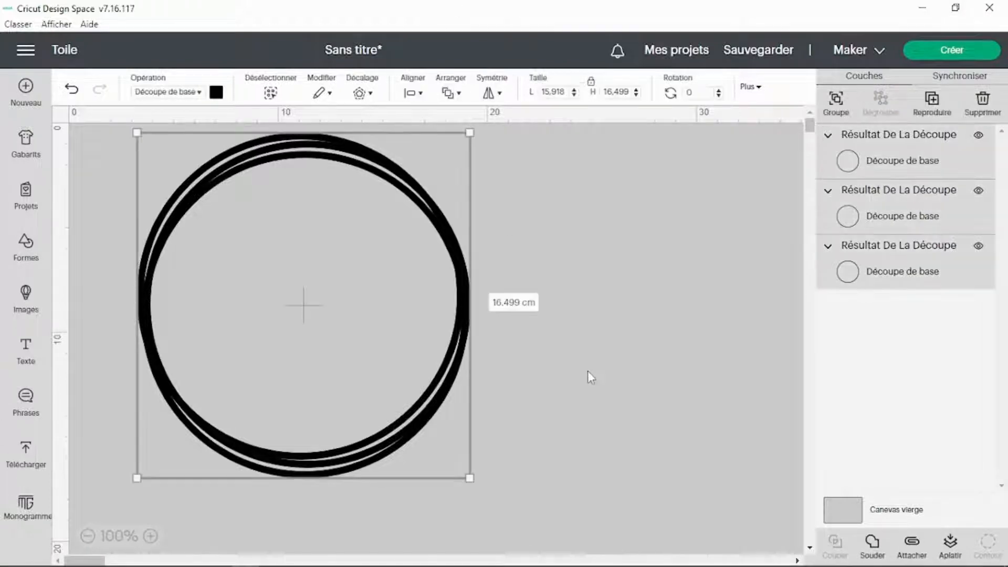
click(873, 543)
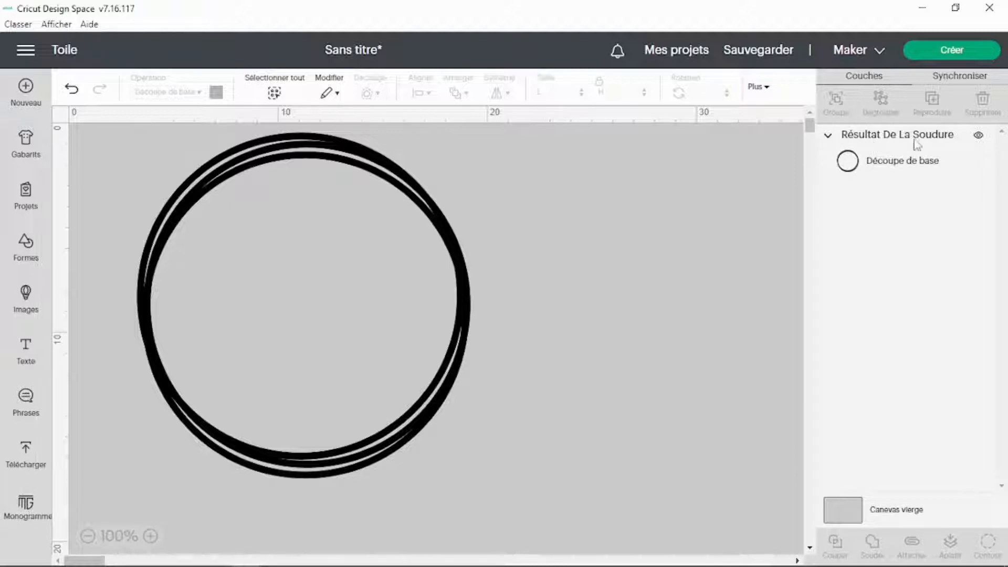
drag(448, 220, 604, 220)
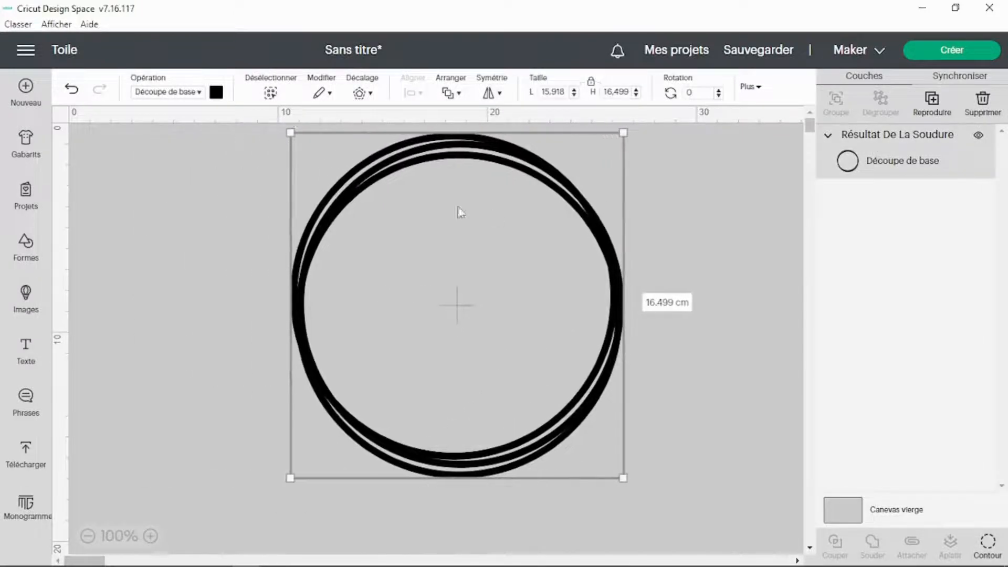
Step: Recolour the welded ring bright yellow, shift it slightly left and inspect its contours without hiding any
click(215, 94)
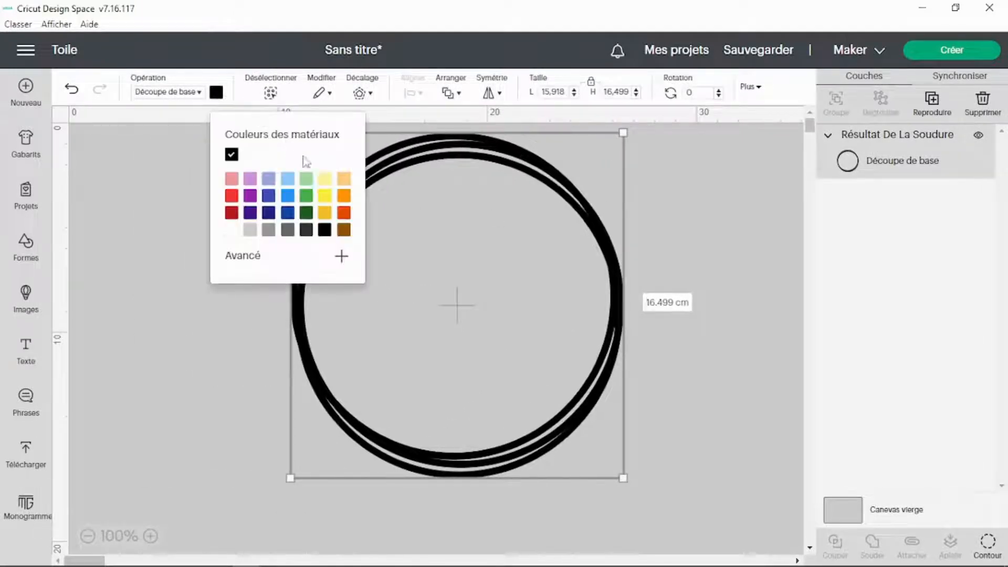
click(326, 196)
click(662, 201)
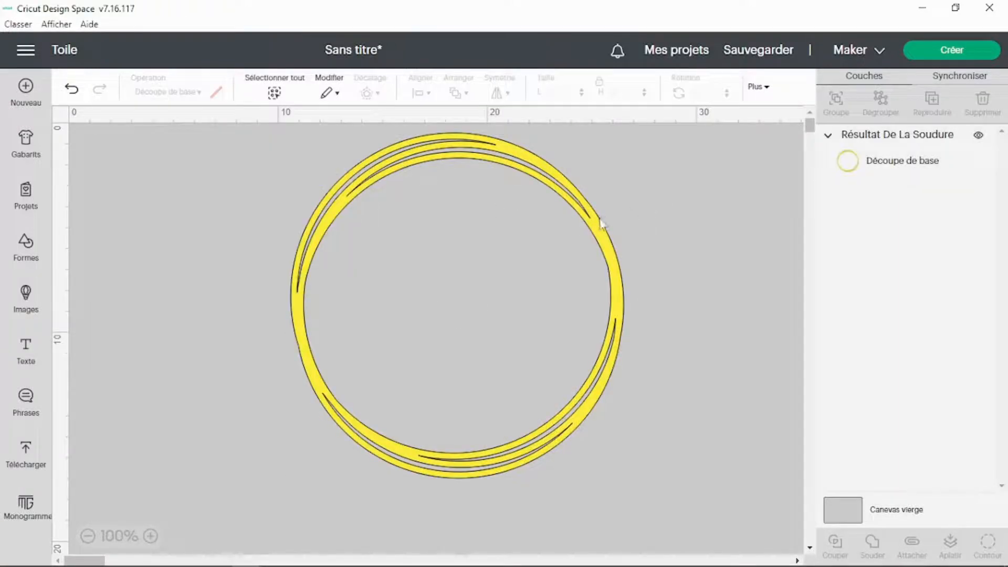
drag(598, 219, 552, 226)
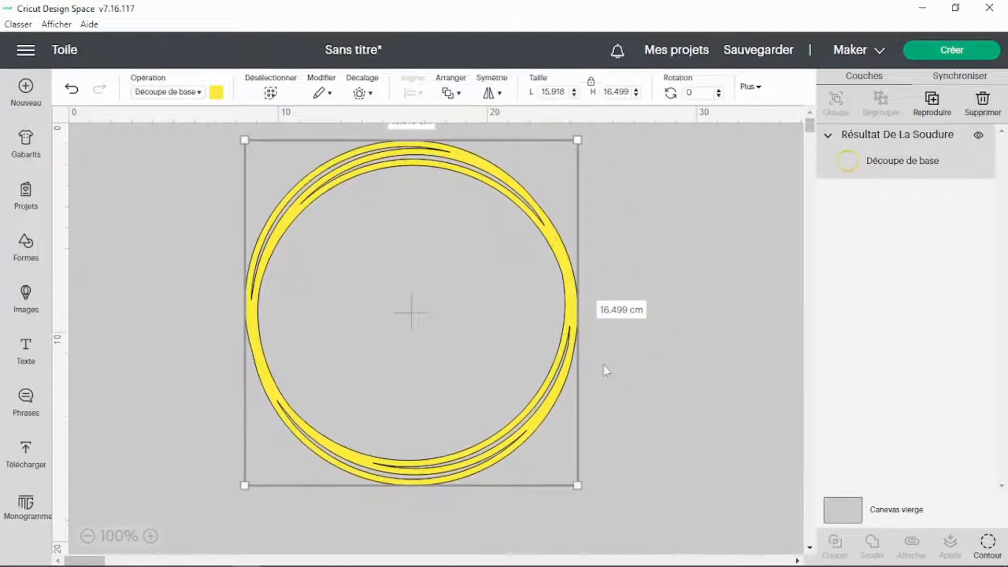
click(987, 544)
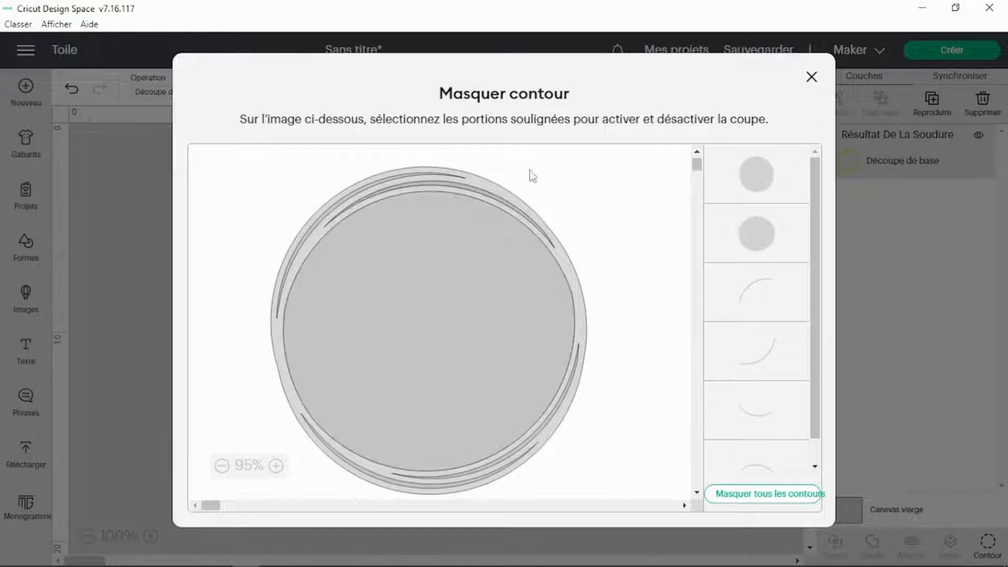
click(905, 279)
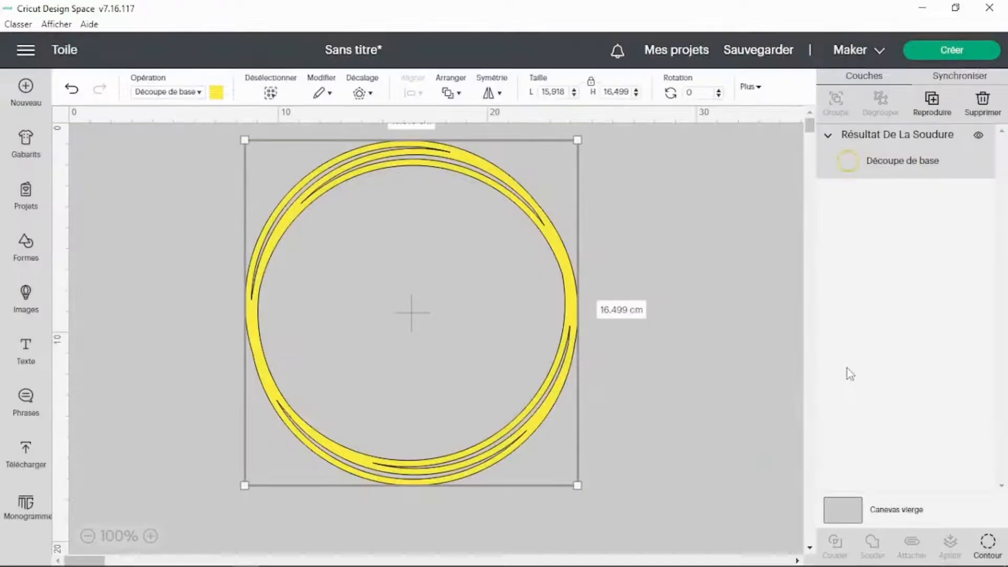
Step: Move the yellow ring to the right side of the canvas and add a text object in the space beside it
drag(450, 206, 600, 204)
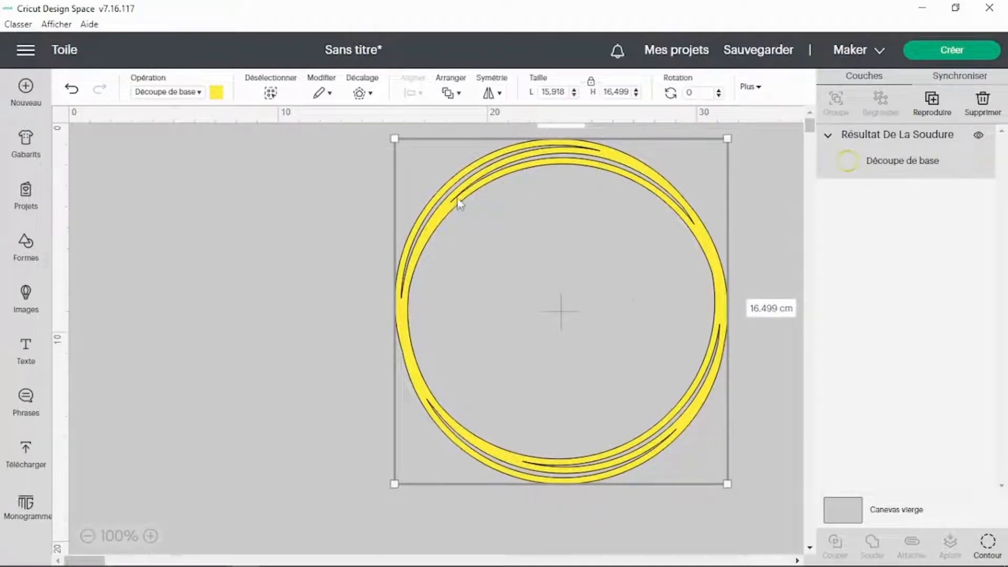
drag(456, 202, 525, 194)
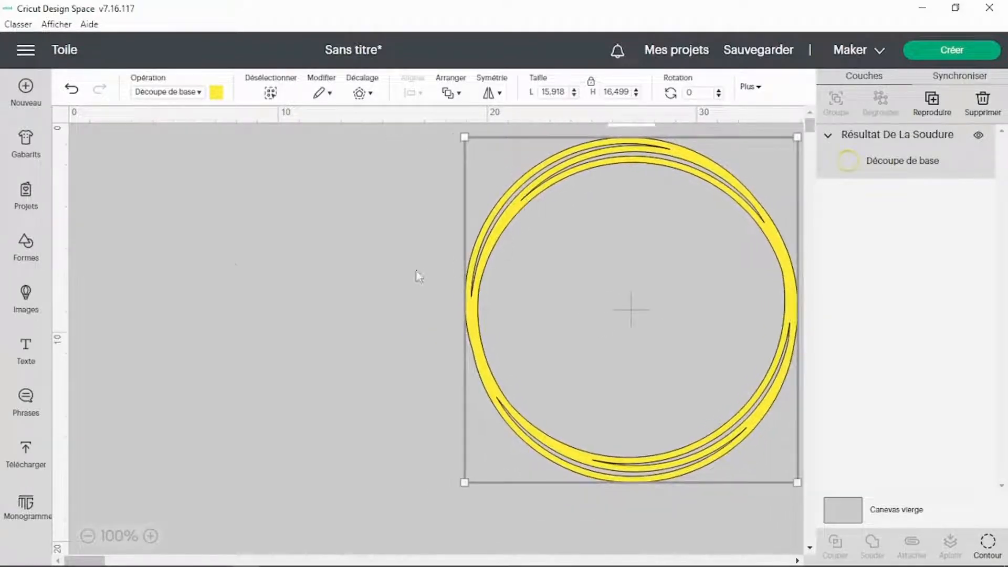
click(234, 288)
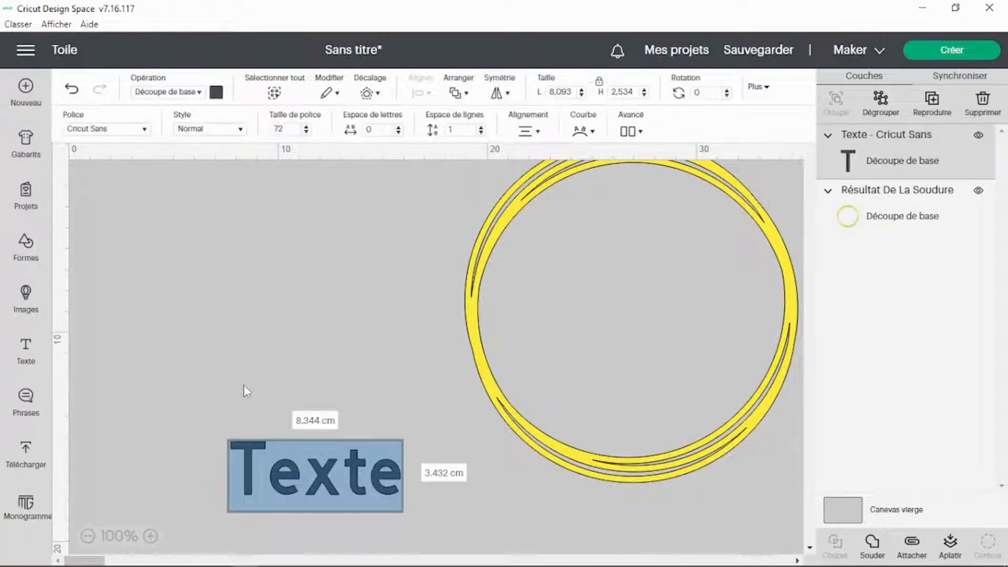
drag(301, 492, 289, 334)
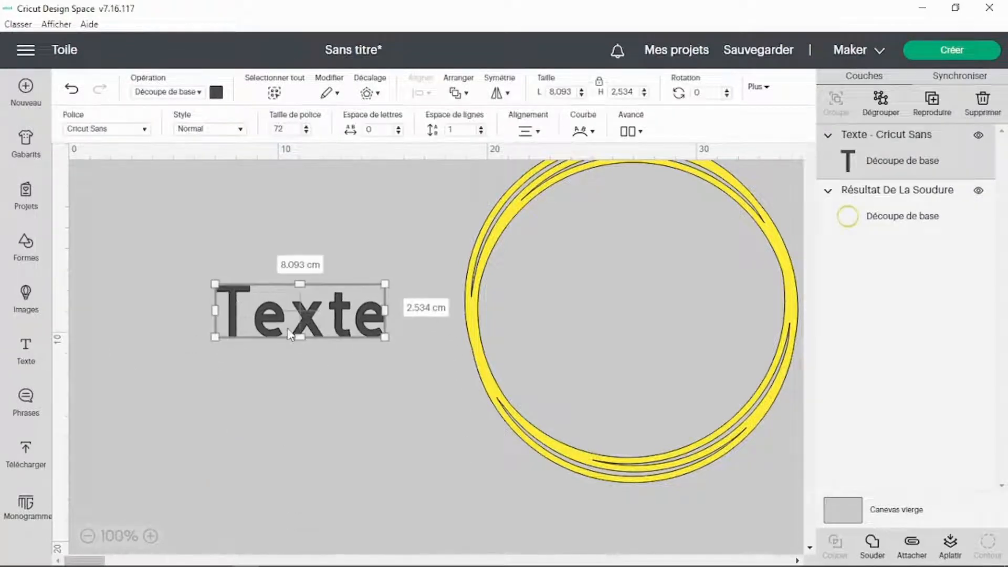
Step: Replace the placeholder text beside the yellow ring with the single word "Happy"
double_click(289, 333)
text(Happy)
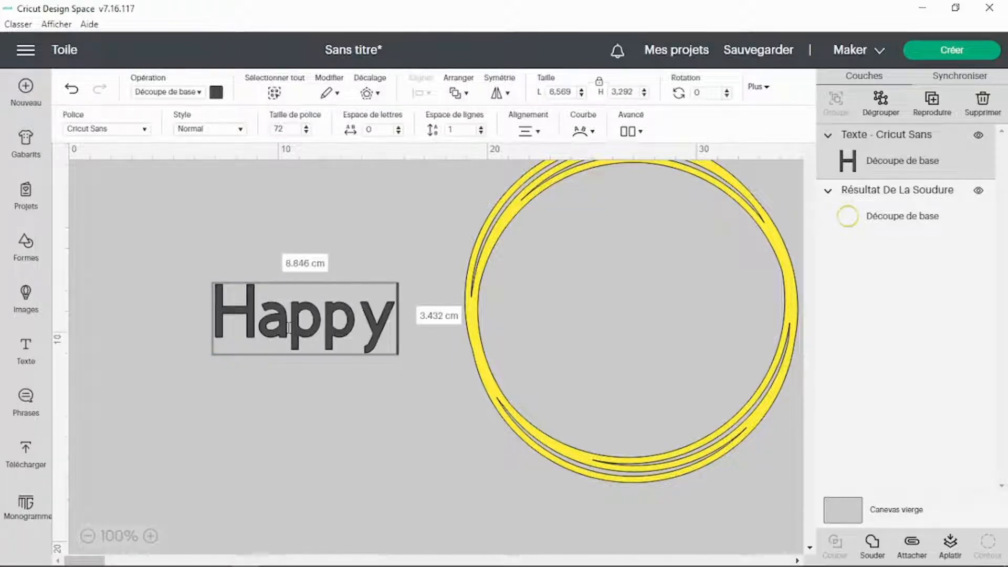
key(Return)
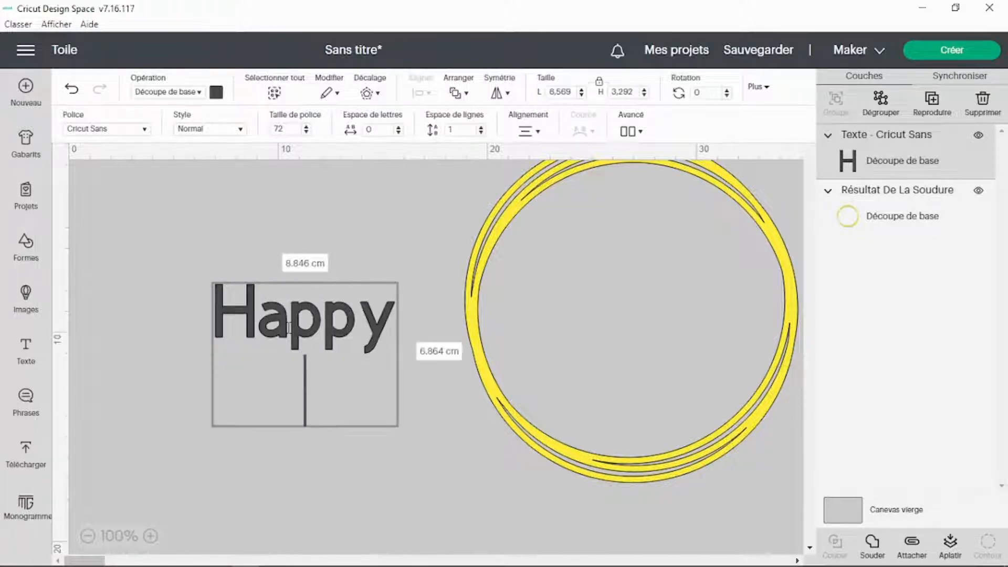
key(BackSpace)
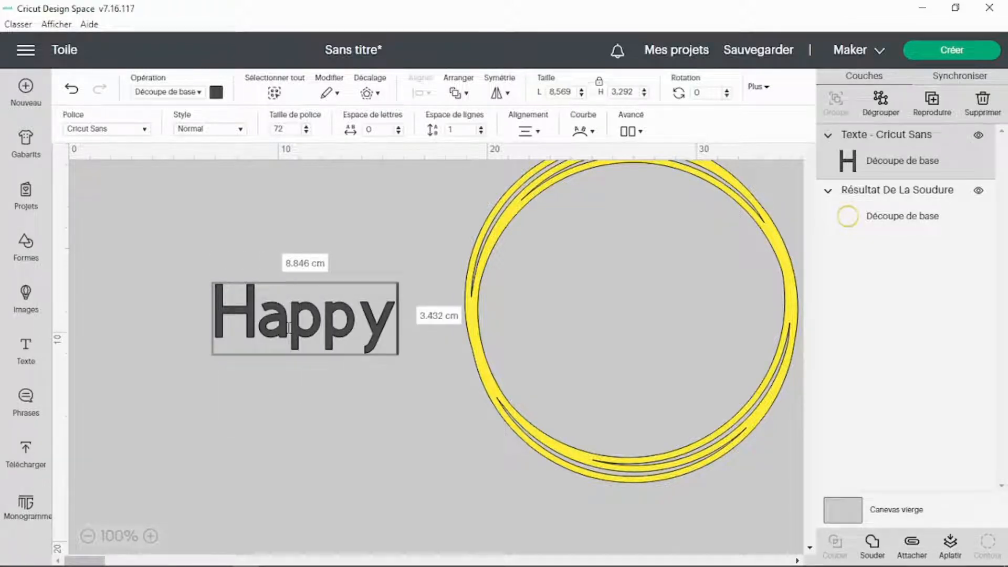
click(250, 421)
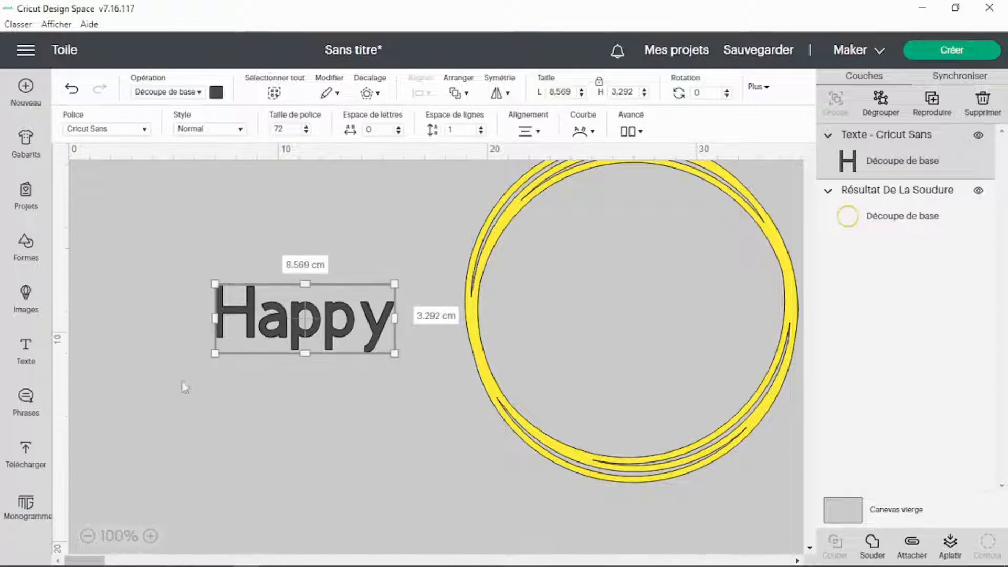
Step: Browse the Cricut and system fonts for the Happy text and search the system fonts for "alive"
click(145, 131)
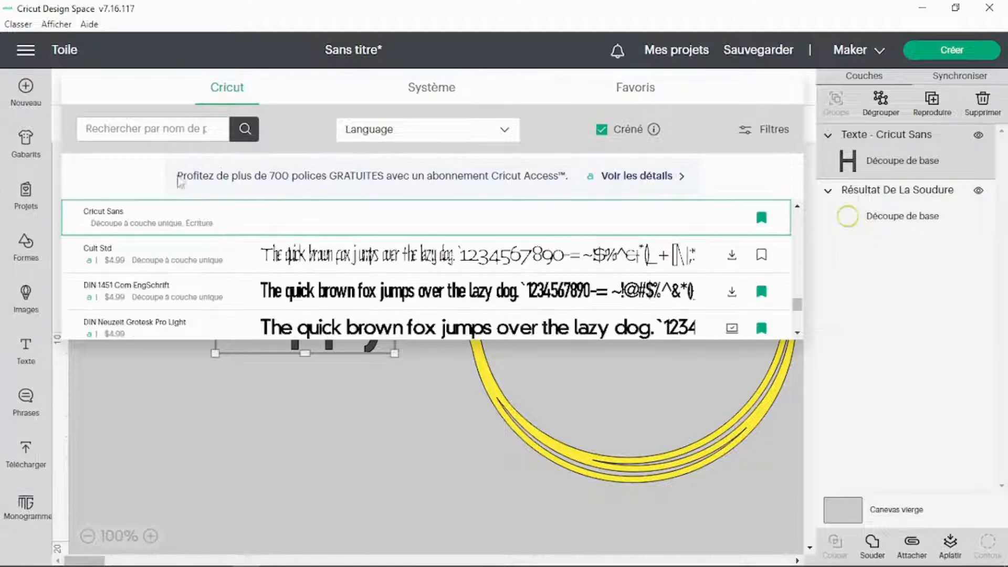
scroll(271, 224, down, 10)
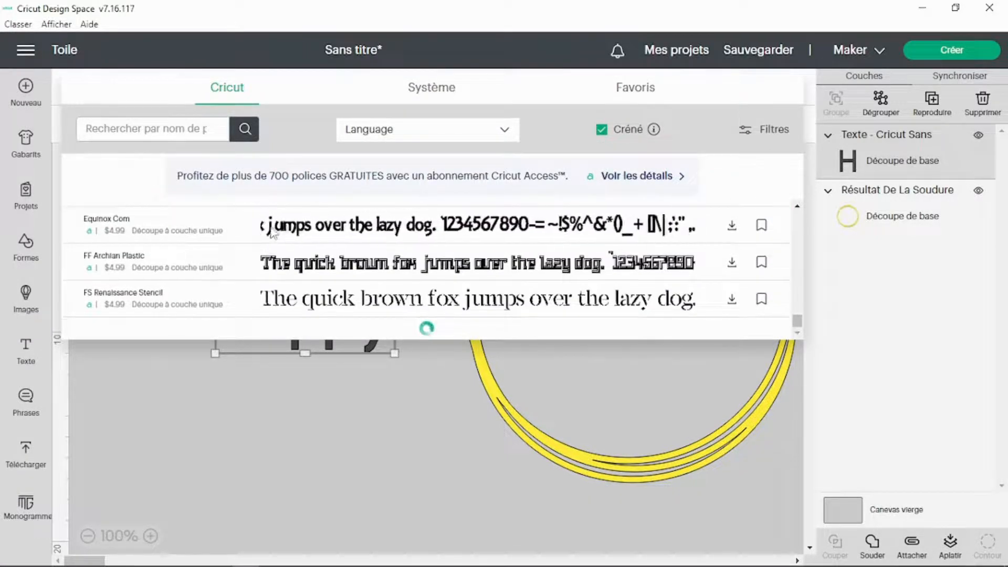
click(427, 90)
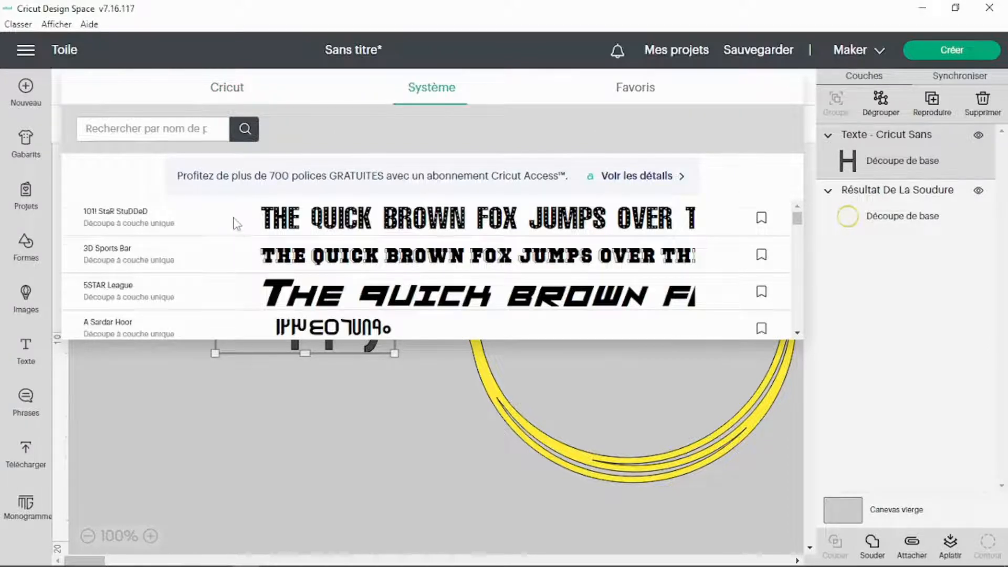
scroll(237, 223, down, 5)
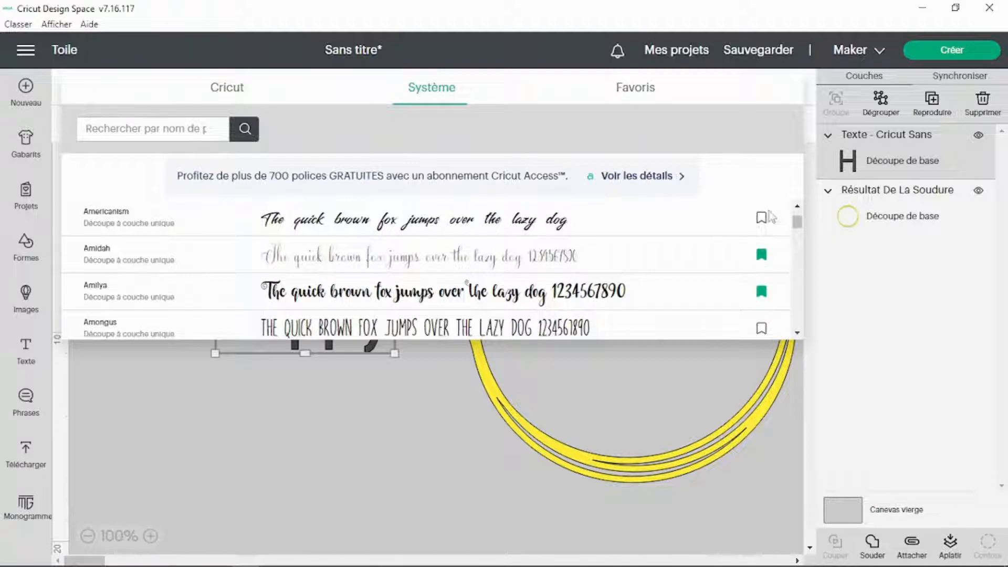
scroll(707, 257, up, 10)
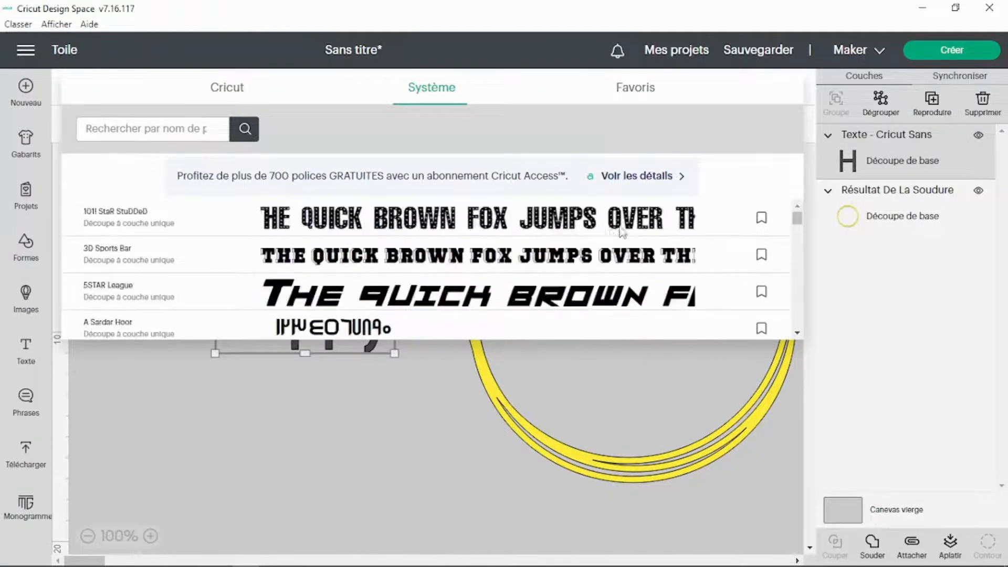
click(172, 128)
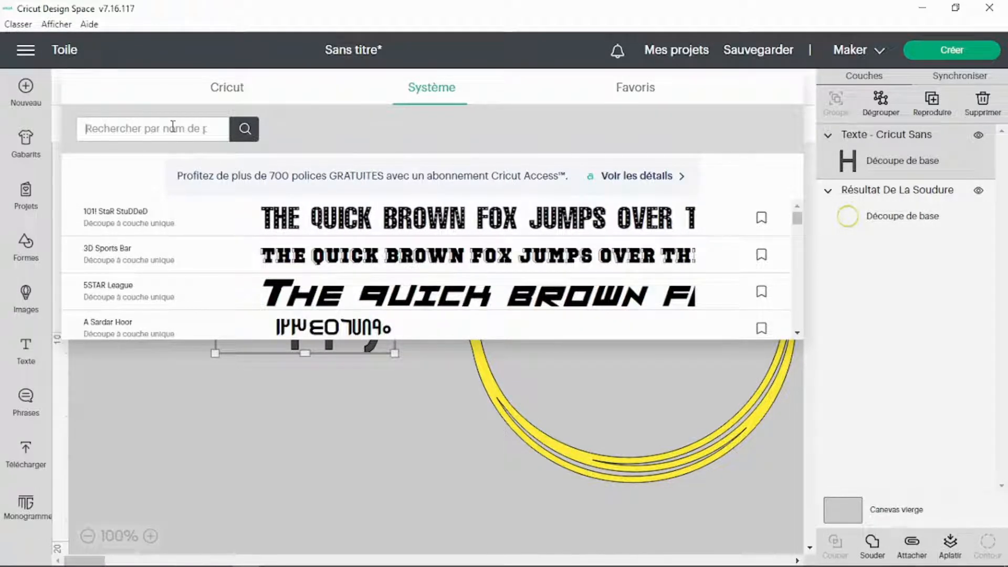
text(alive)
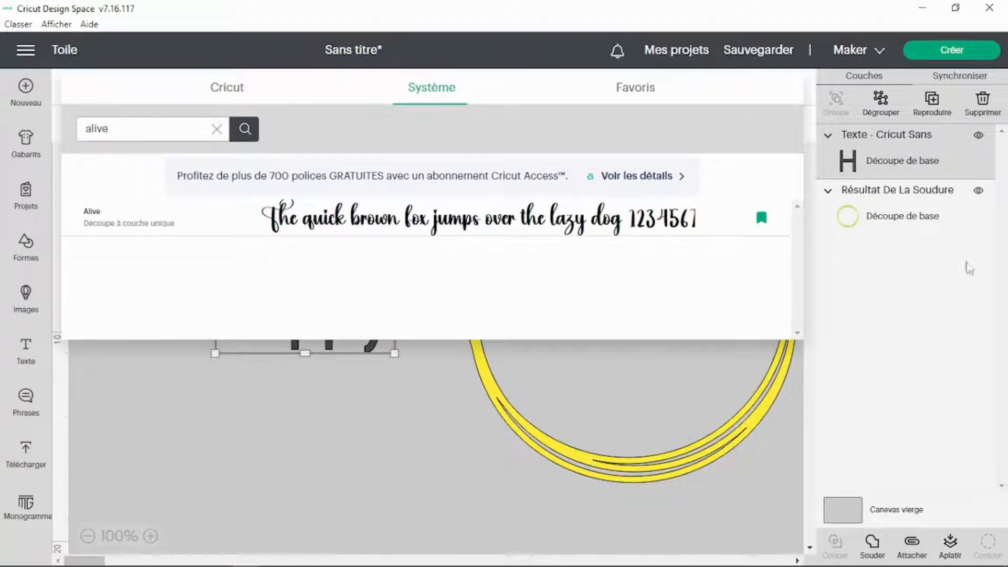
click(215, 131)
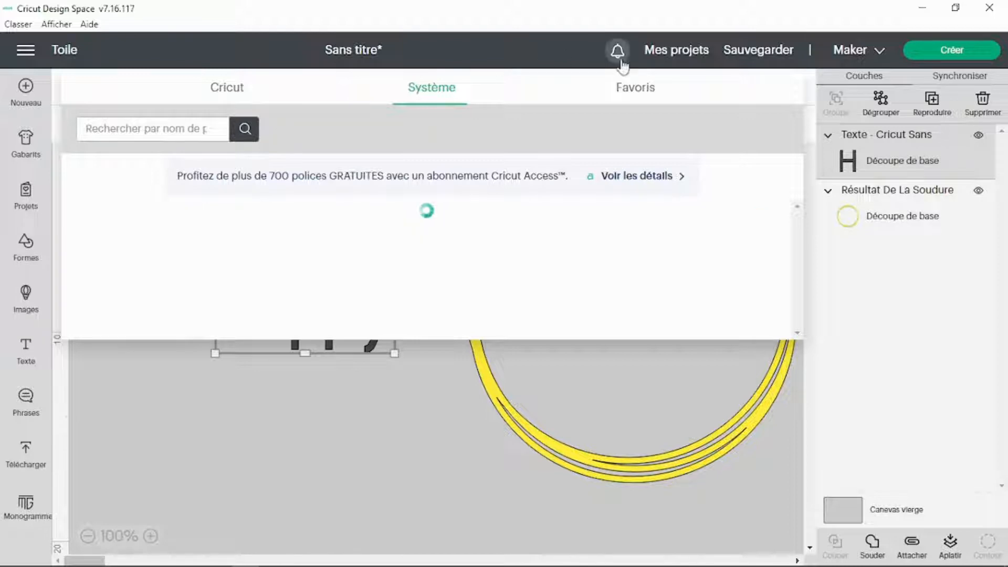
Step: Find the Alive font among the favourite fonts and apply it to the Happy text
click(639, 89)
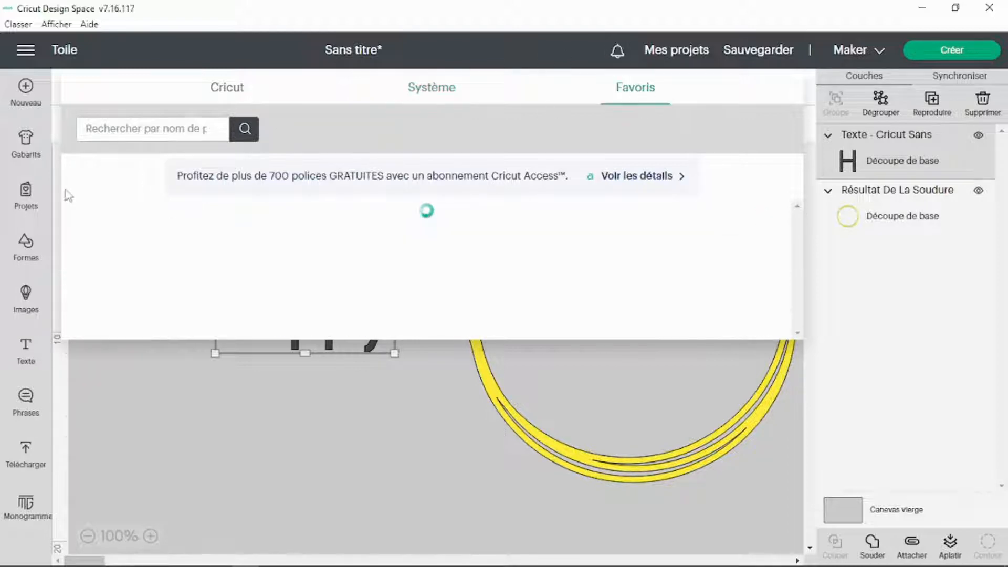
click(149, 129)
text(alive)
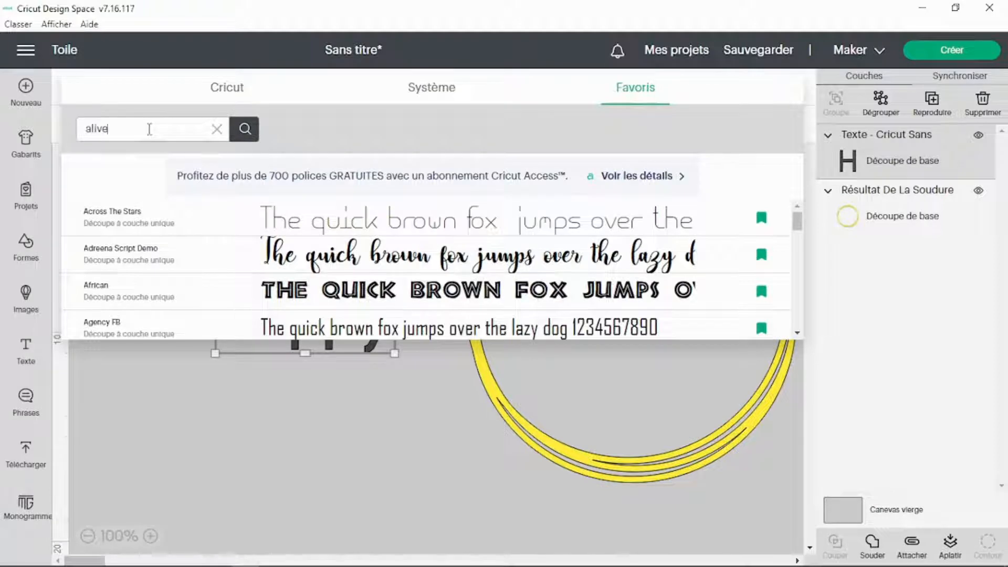
key(Return)
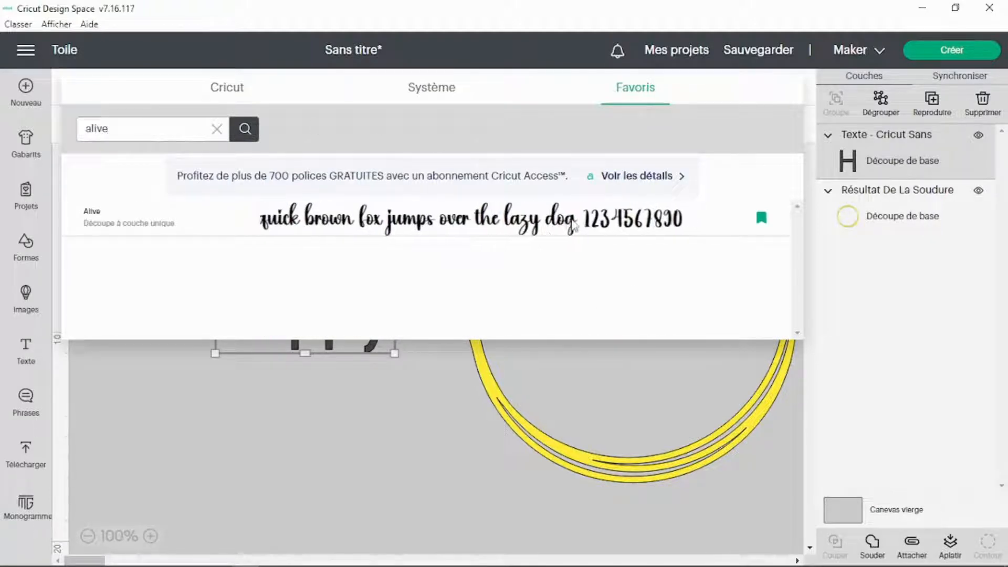
click(572, 223)
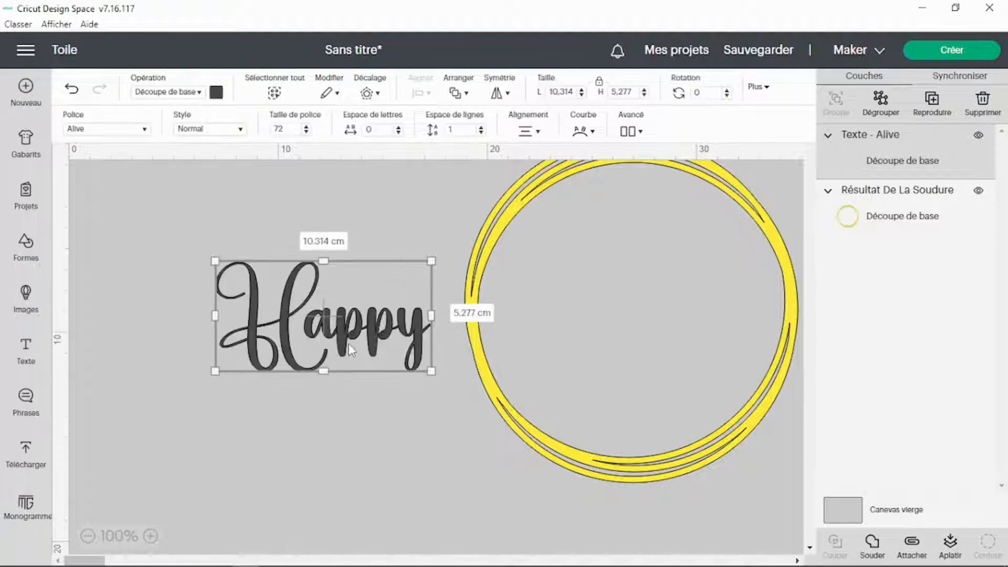
Step: Move Happy up, paste a copy of it below and change the copy's wording to "Birthday"
drag(298, 270, 285, 265)
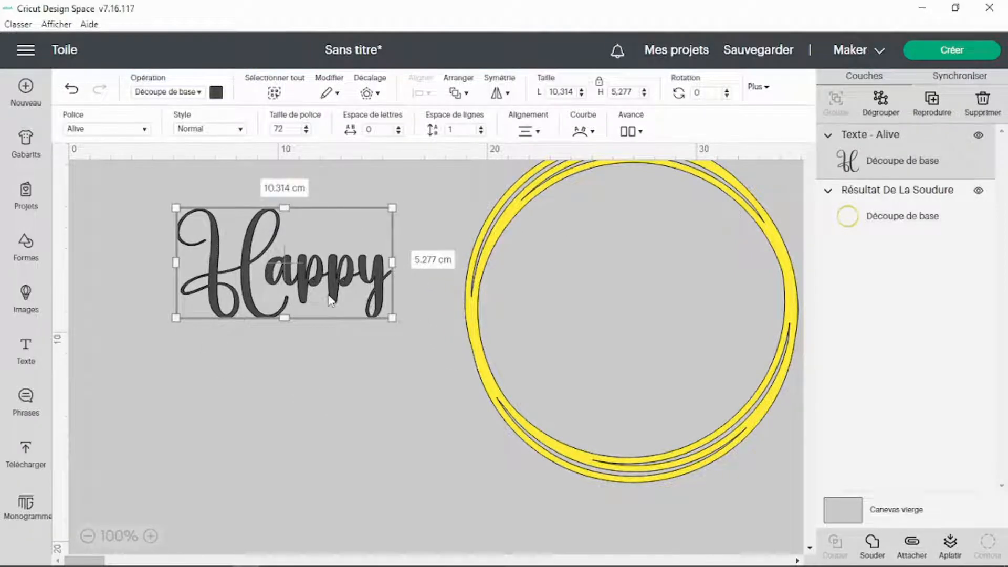
key(ctrl+v)
drag(289, 310, 318, 400)
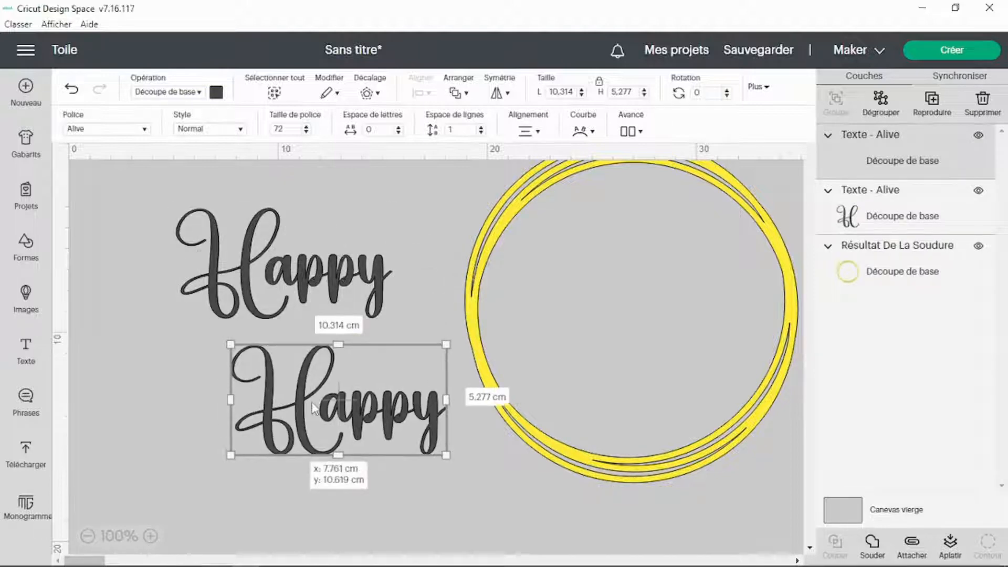
double_click(317, 399)
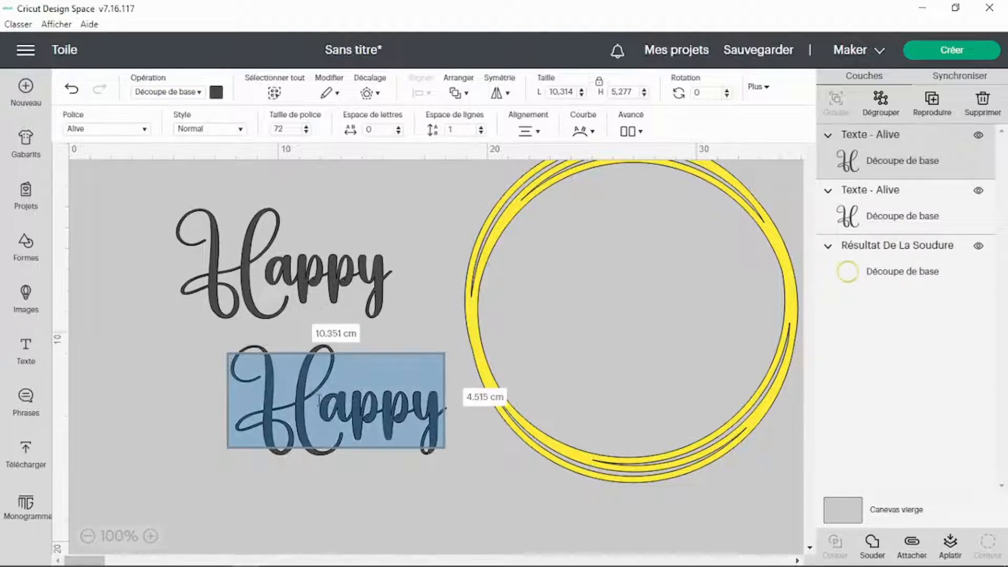
text(Birthday)
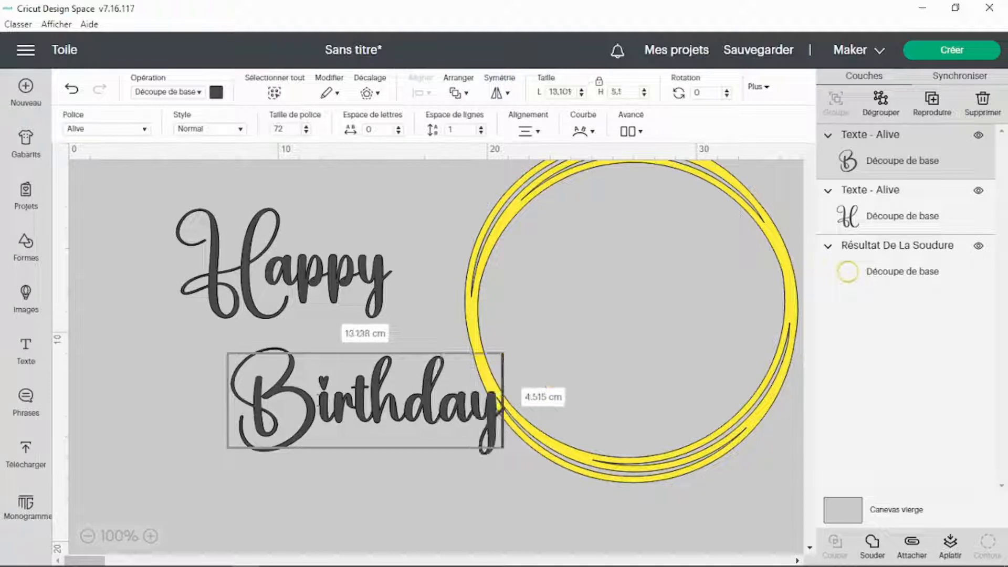
click(194, 405)
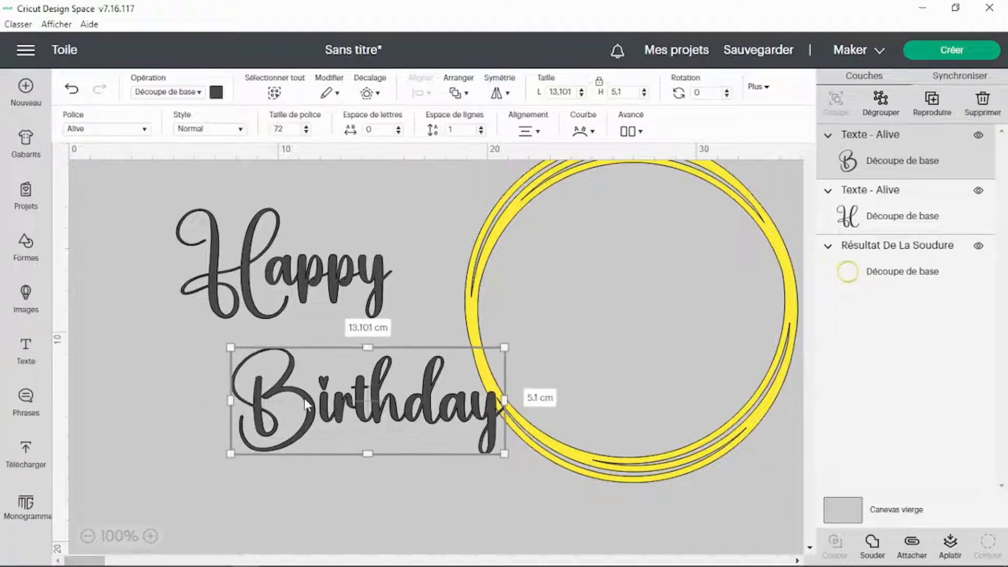
Step: Move Birthday and the yellow ring to the right side of the canvas and shift Happy slightly right into the free space
drag(304, 397, 672, 379)
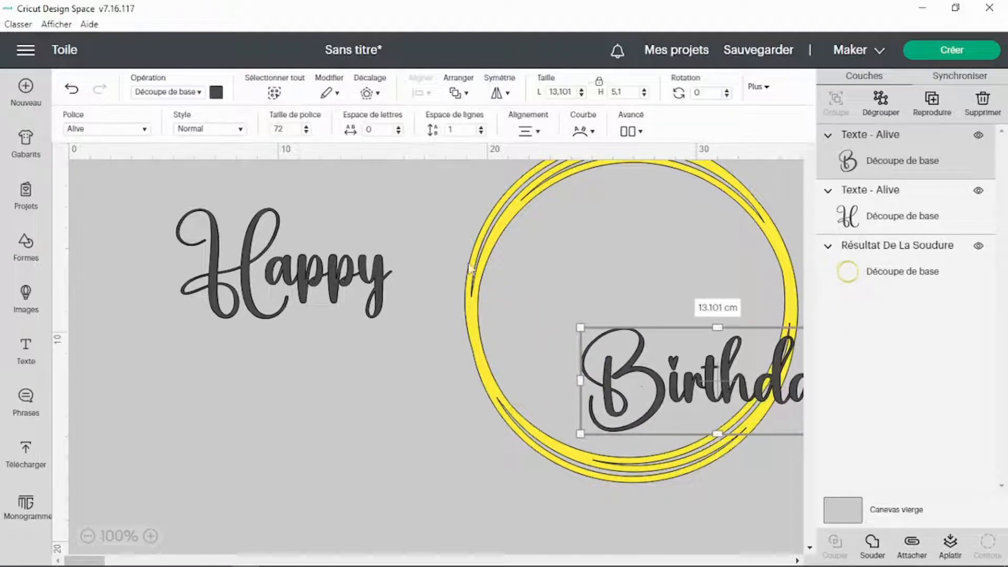
drag(471, 274, 581, 291)
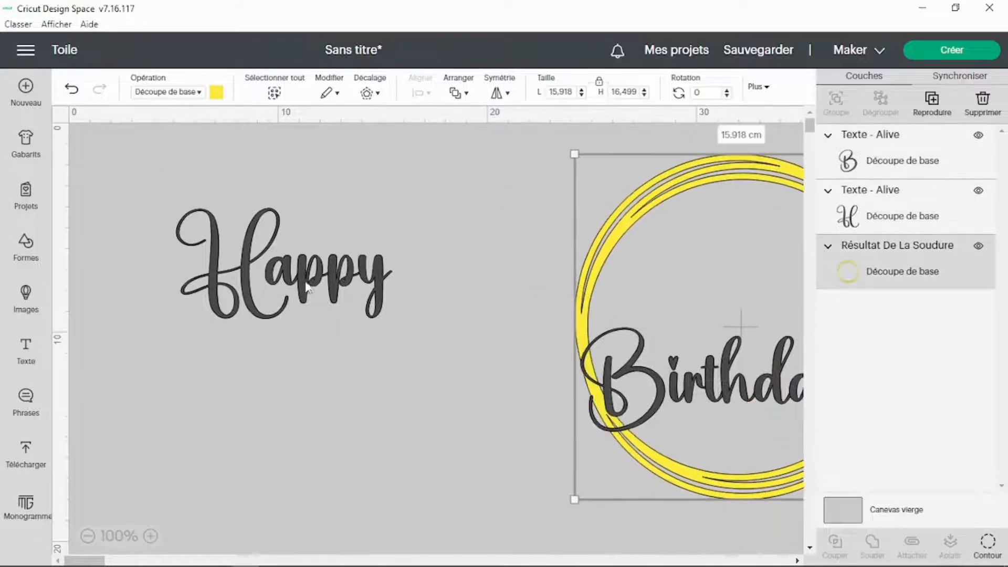
drag(309, 285, 401, 310)
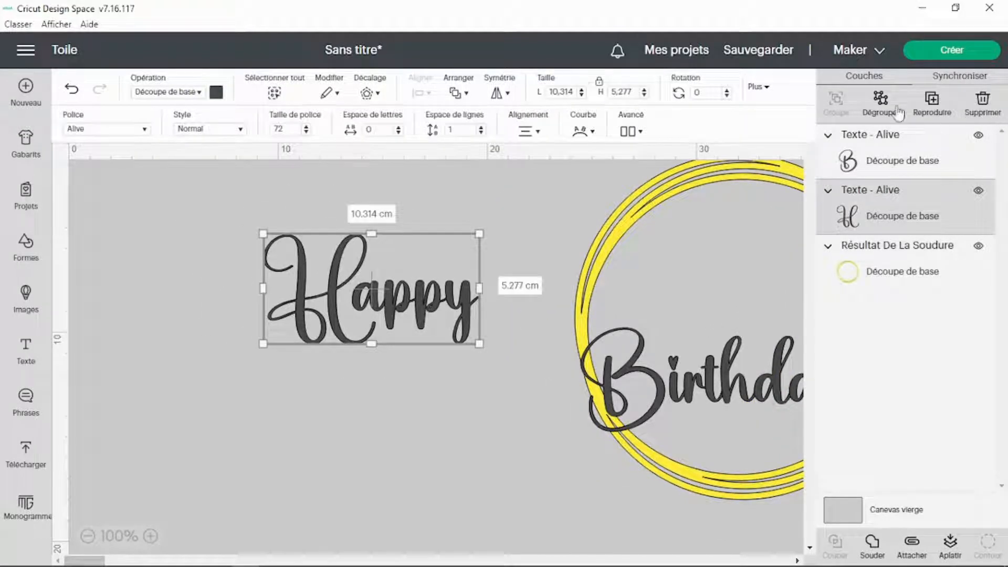
Step: Synchronise the colour of Birthday and Happy with the ring's yellow, and move Happy further left on the canvas
click(960, 75)
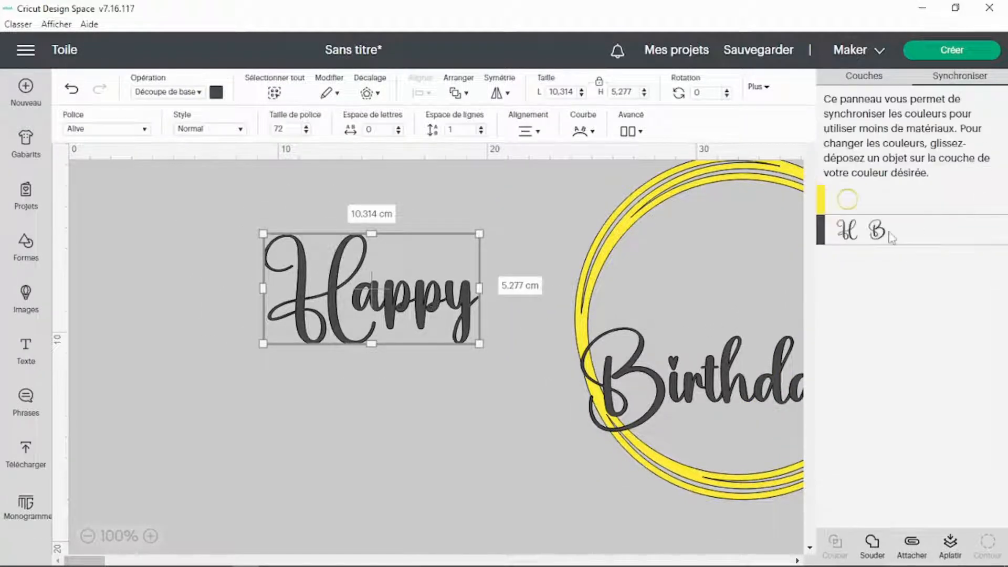
drag(879, 230, 877, 199)
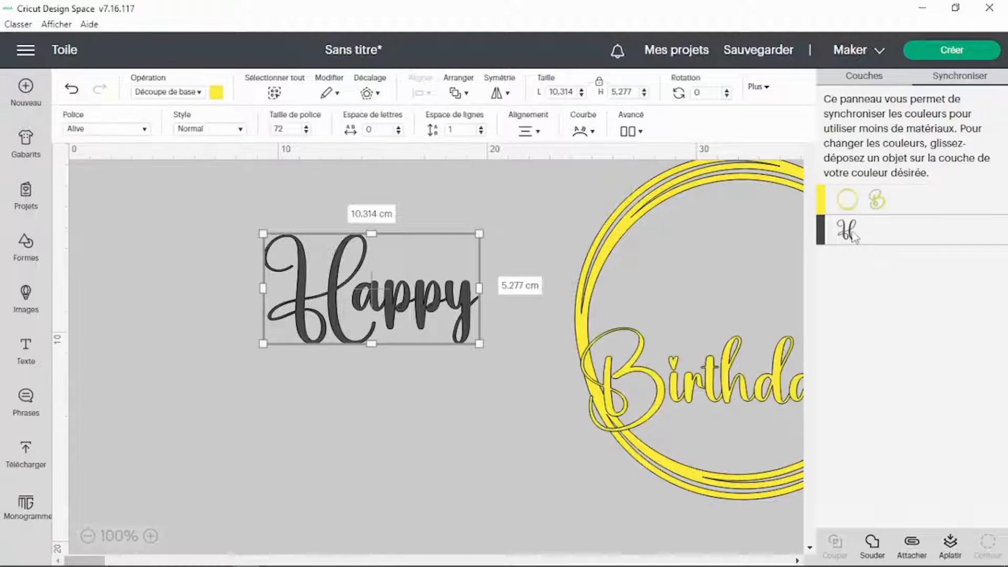
drag(847, 229, 913, 199)
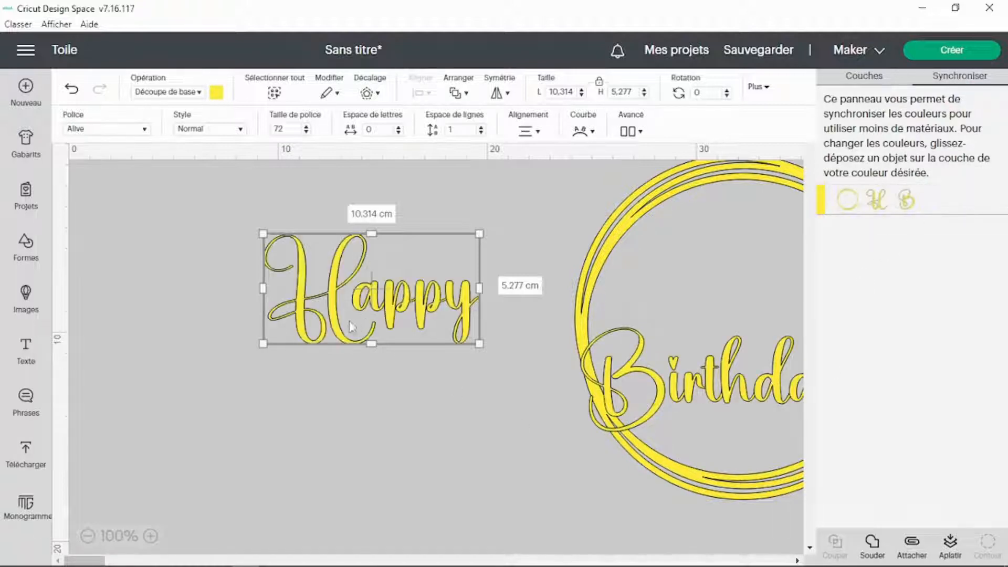
drag(331, 316, 248, 328)
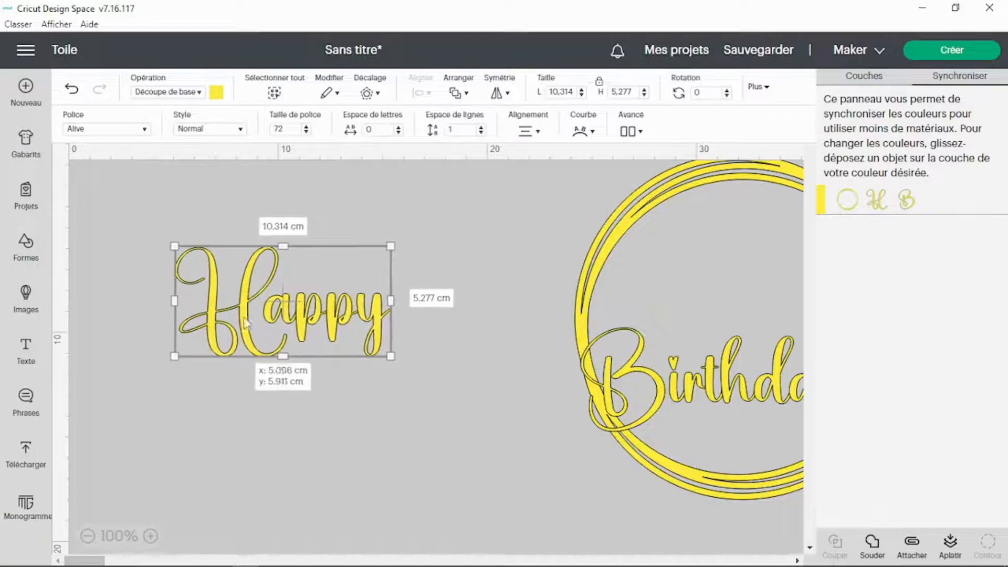
click(483, 255)
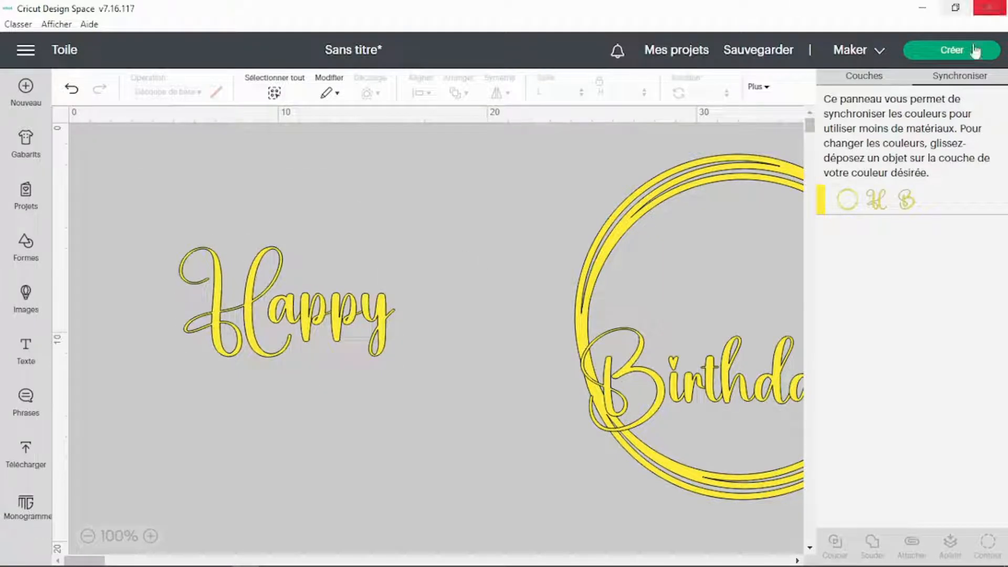
click(854, 72)
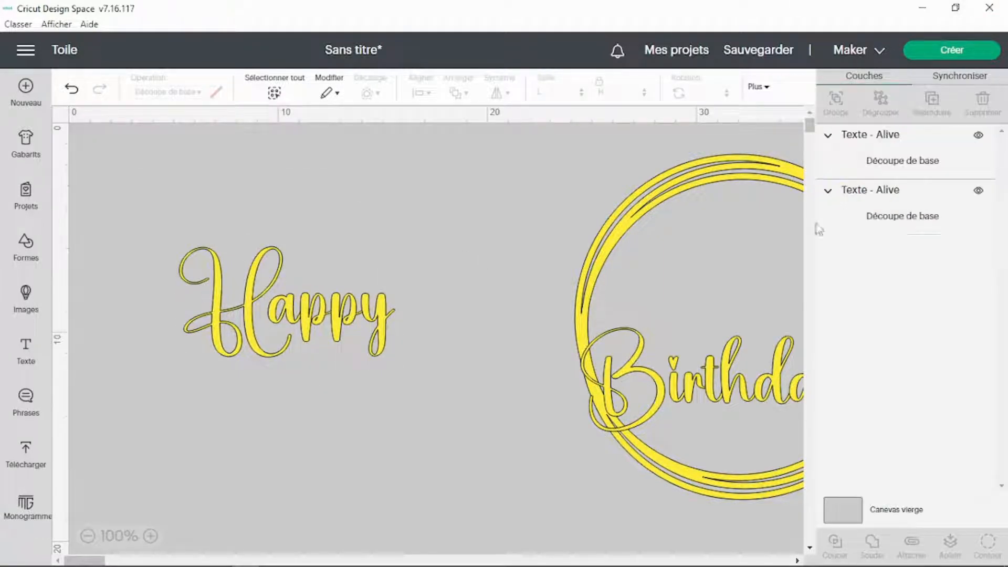
Step: Move the ring toward the middle of the canvas and place Happy inside its upper half
drag(629, 223, 409, 226)
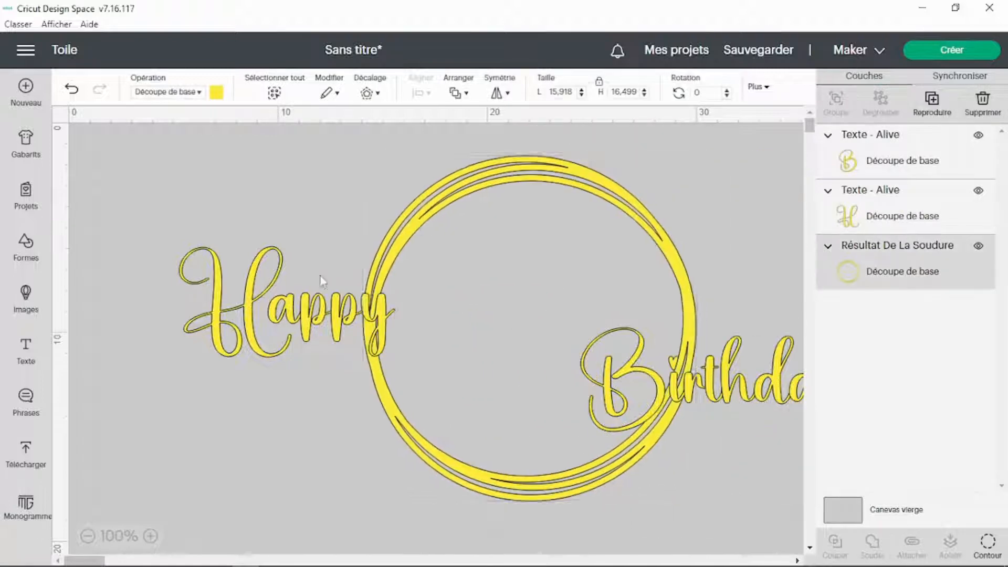
drag(244, 310, 494, 273)
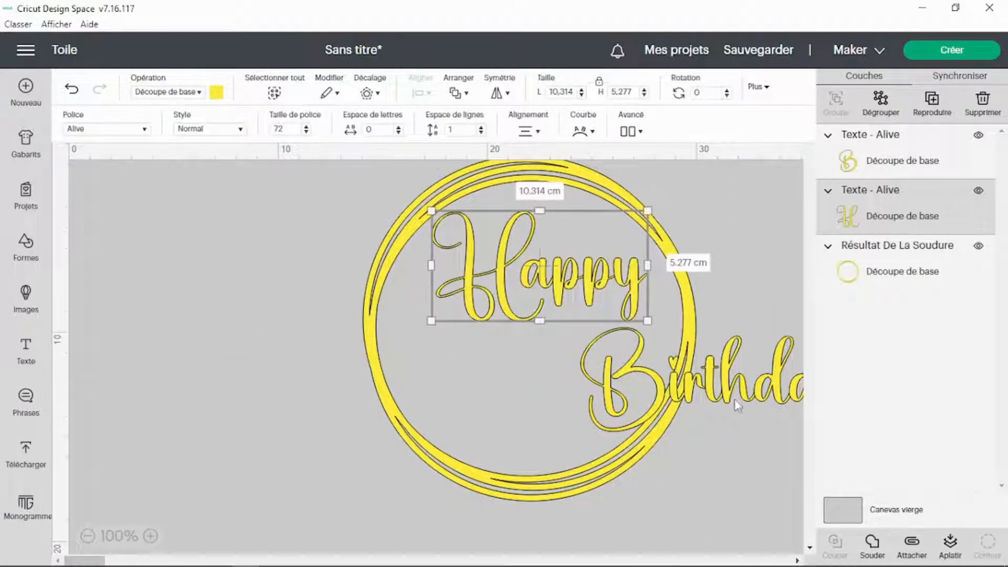
Step: Move Birthday and the ring to the canvas's right edge and place Happy alone on the left
drag(734, 402, 861, 429)
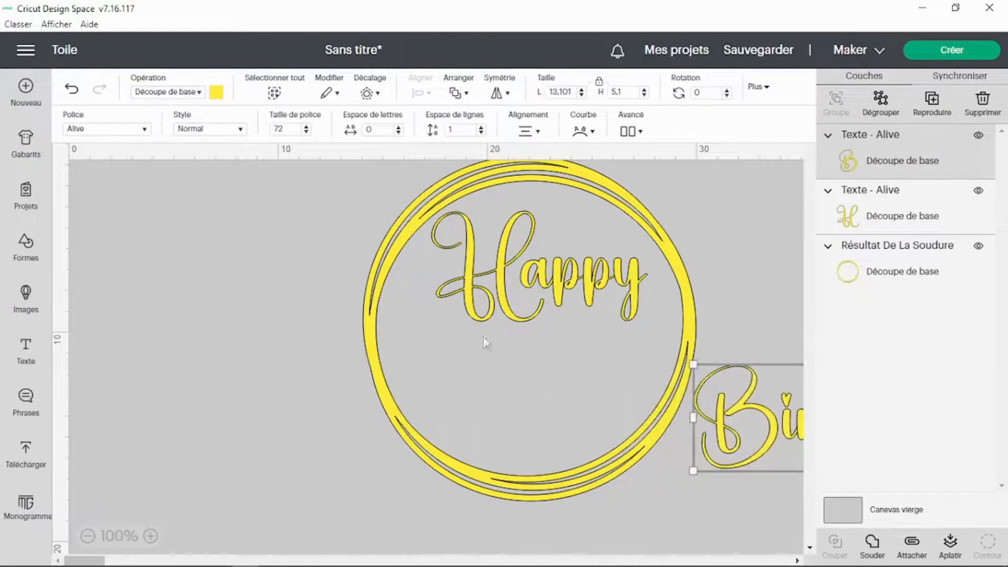
drag(385, 328, 689, 307)
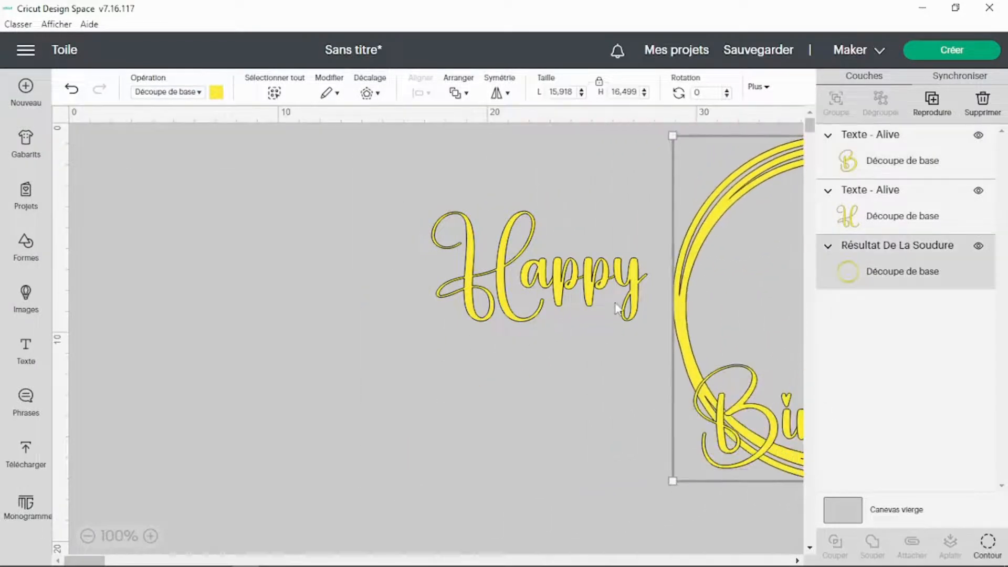
drag(504, 259, 294, 258)
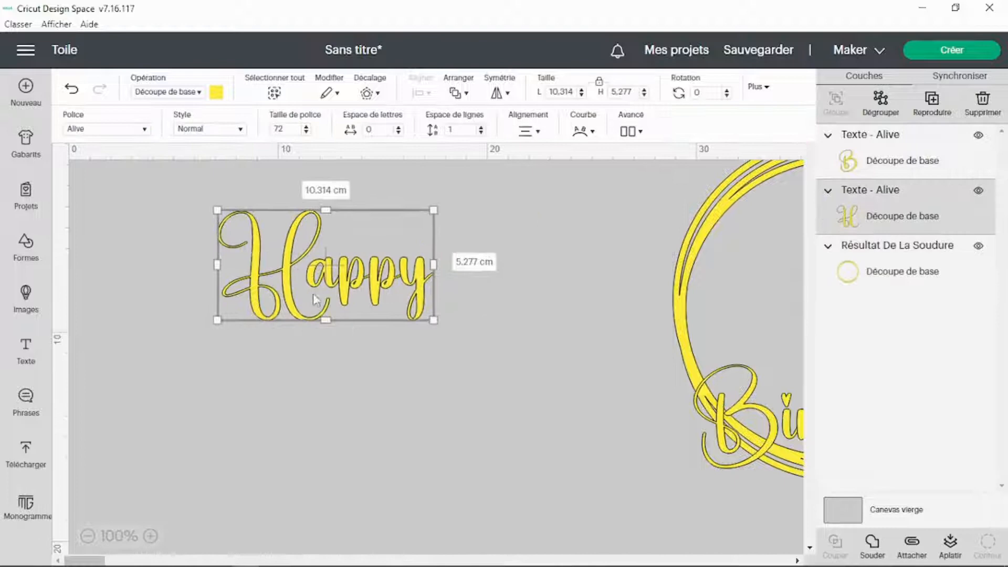
Step: Ungroup Happy into separate letters and group a, p, p and y together, leaving the H out
click(398, 367)
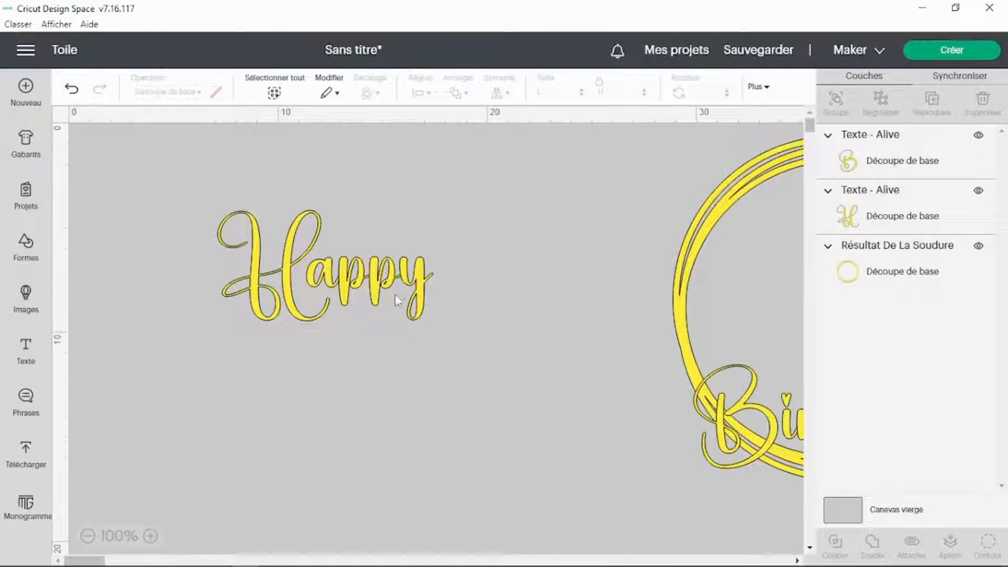
click(346, 287)
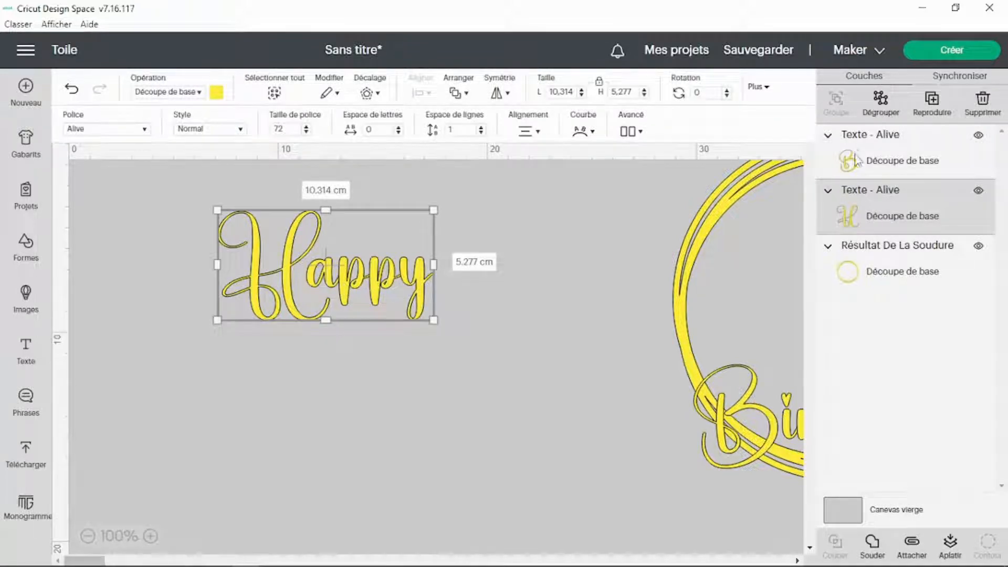
click(883, 105)
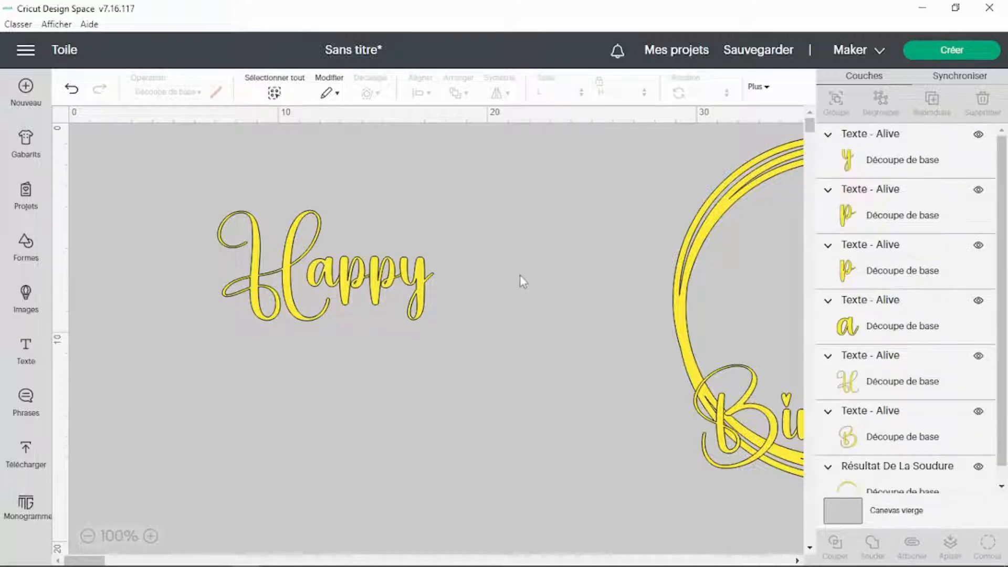
drag(519, 275, 327, 273)
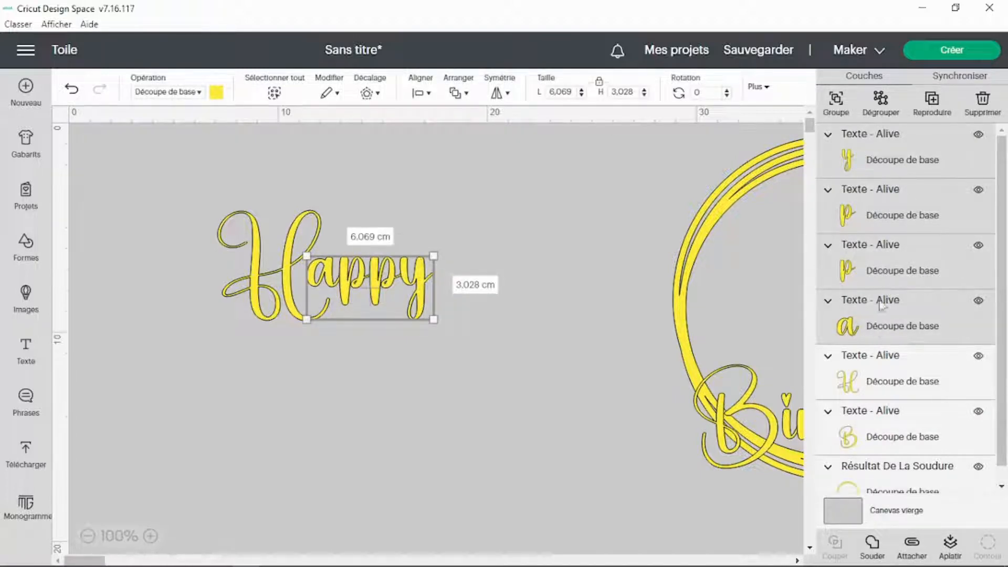
click(833, 99)
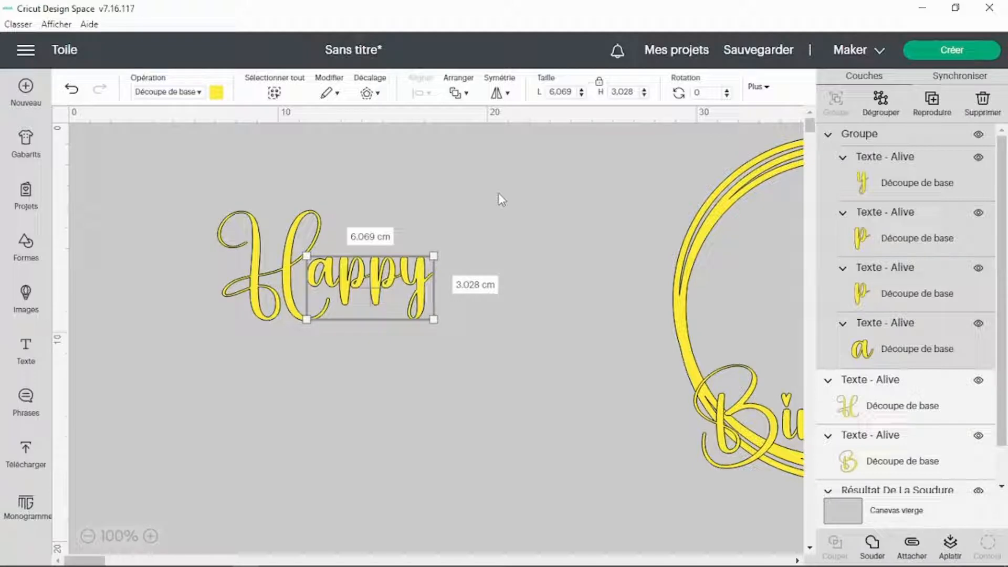
Step: Nudge the appy group left in small increments until the a overlaps the right stroke of the H
key(Left)
key(Left)
key(Left)
key(Left)
key(Left)
key(Left)
key(Left)
key(Left)
key(Left)
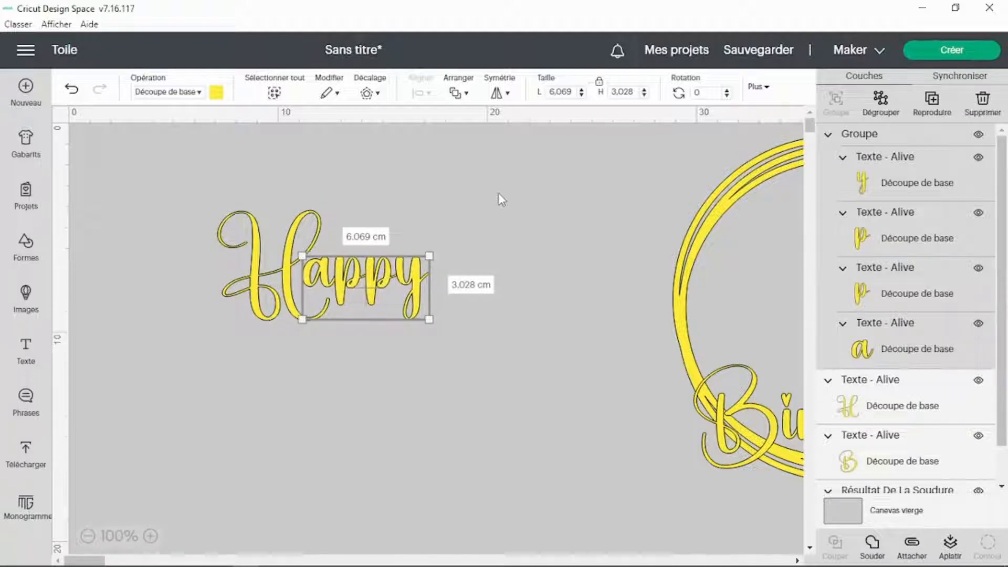
key(Left)
key(Left)
key(Left)
key(Left)
key(Left)
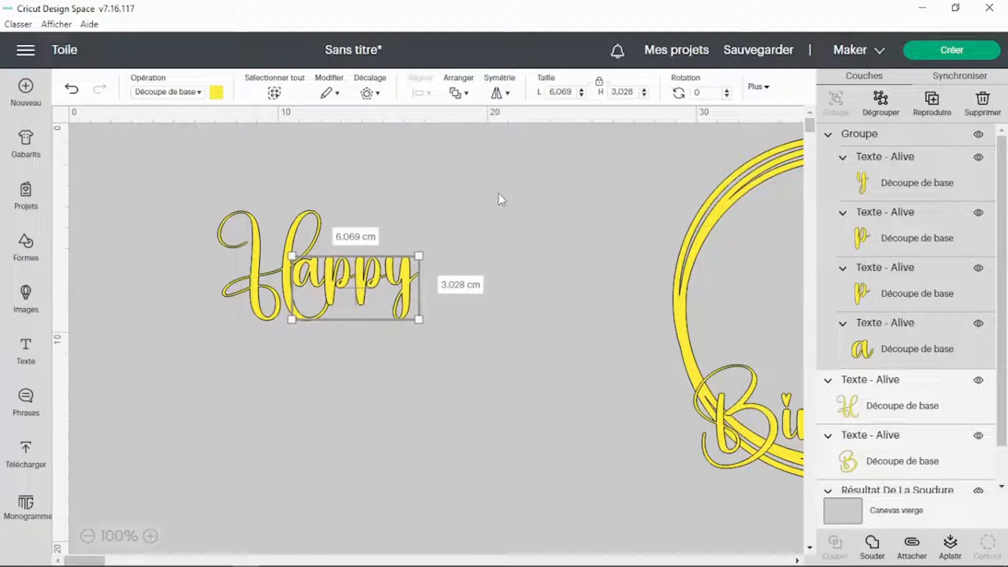
key(Left)
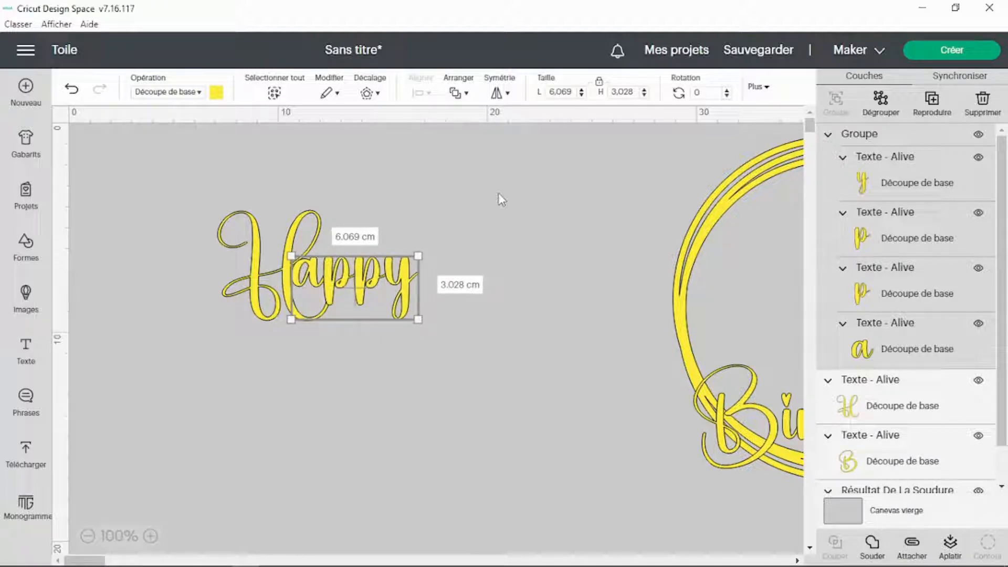
key(Left)
key(Left)
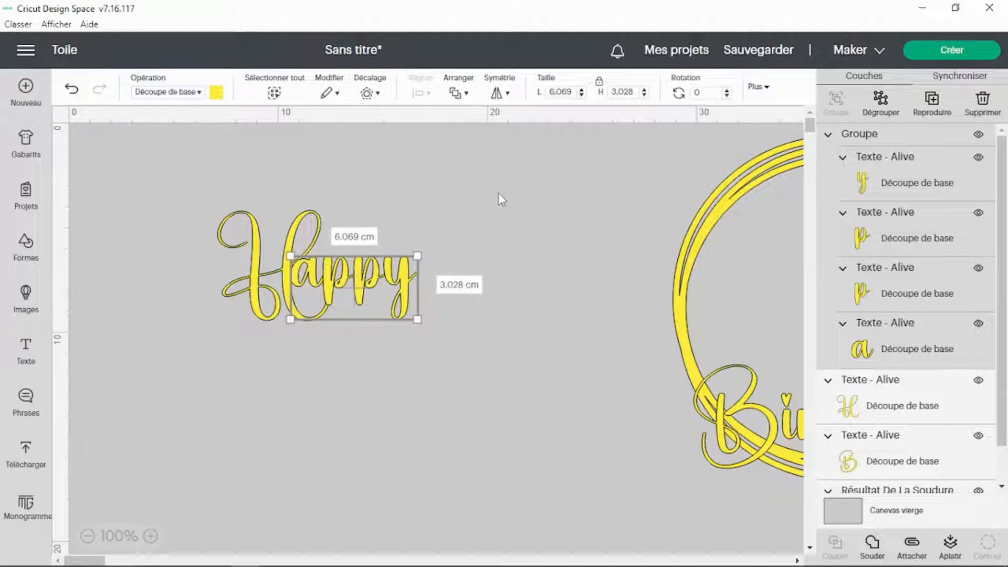
key(Left)
key(Left)
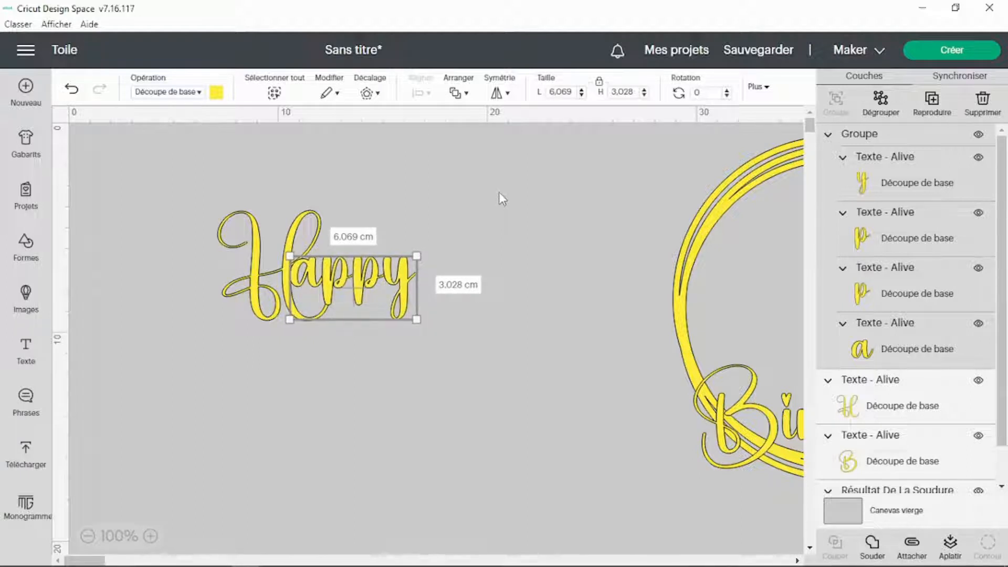
key(Left)
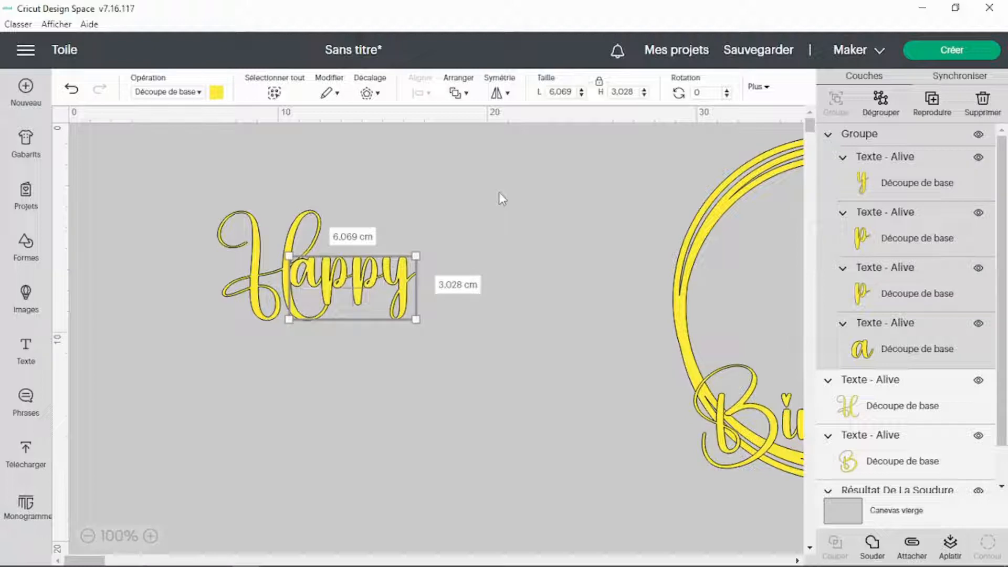
key(Left)
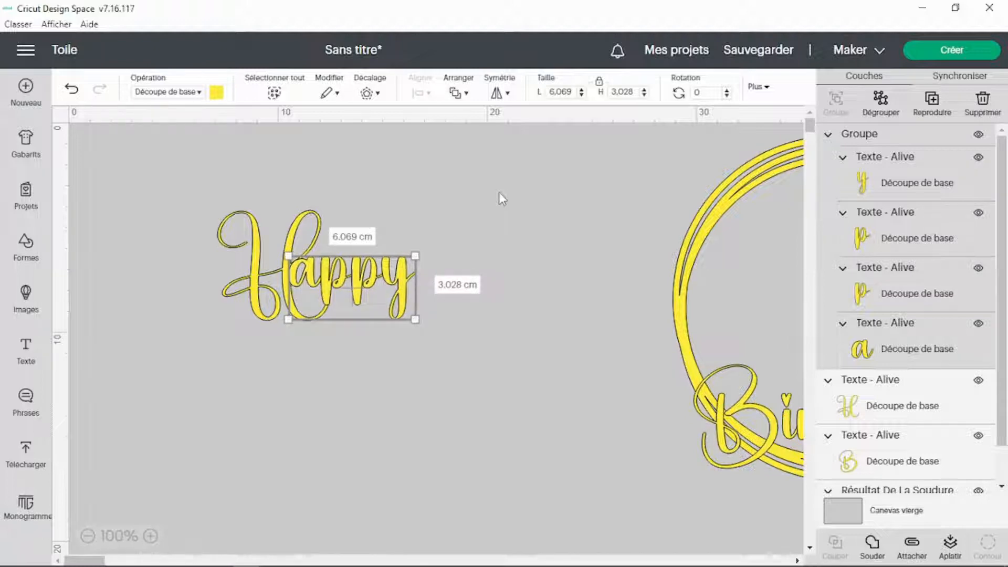
click(648, 248)
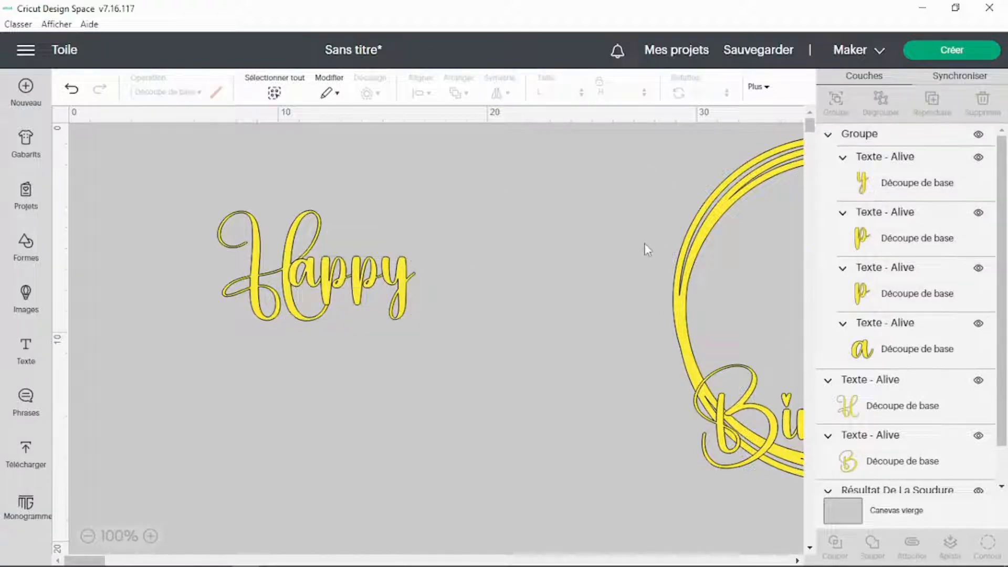
Step: Fine-tune the appy group's overlap with the H using tiny shifts right, down and back left
click(376, 270)
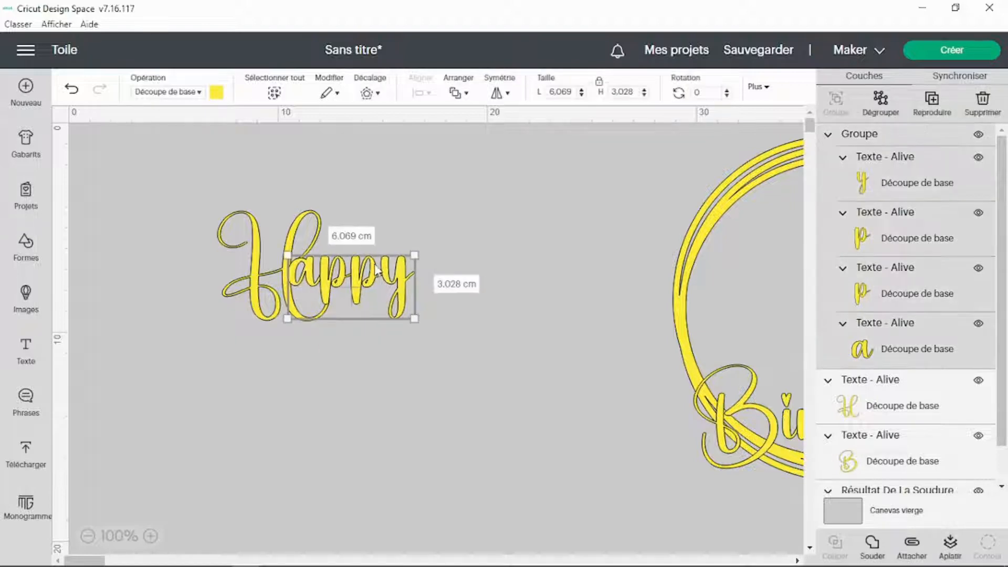
key(Right)
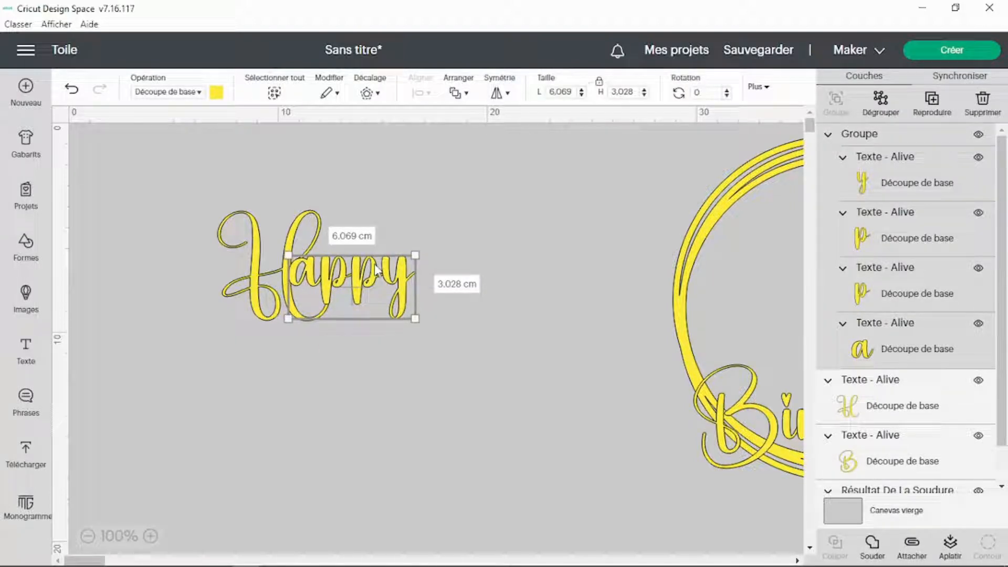
key(Right)
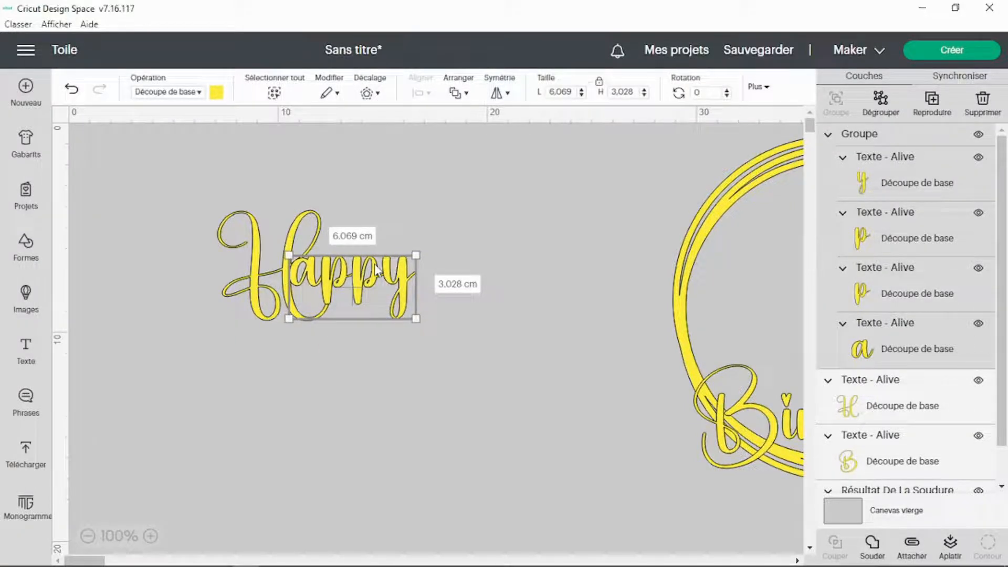
click(542, 232)
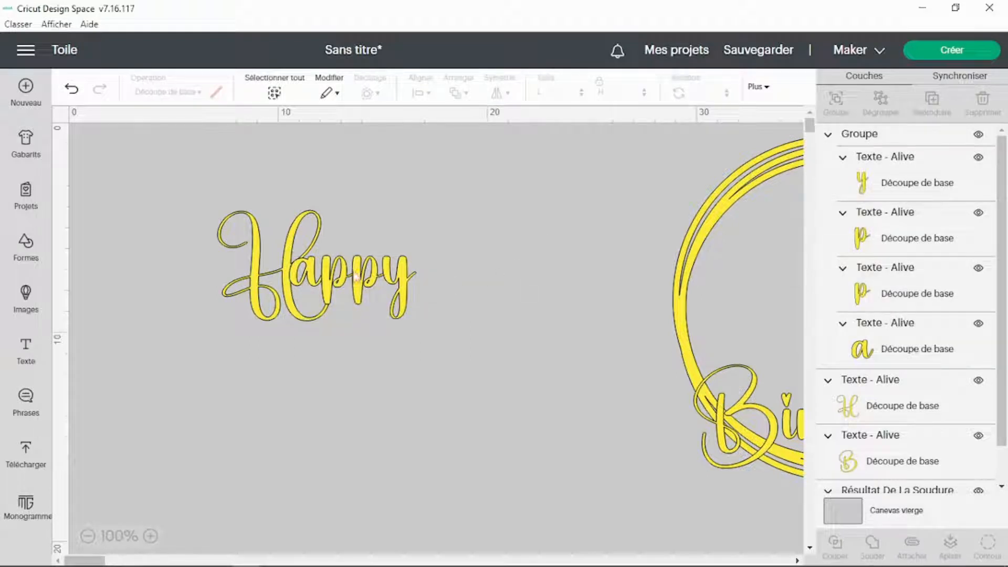
click(348, 277)
key(Down)
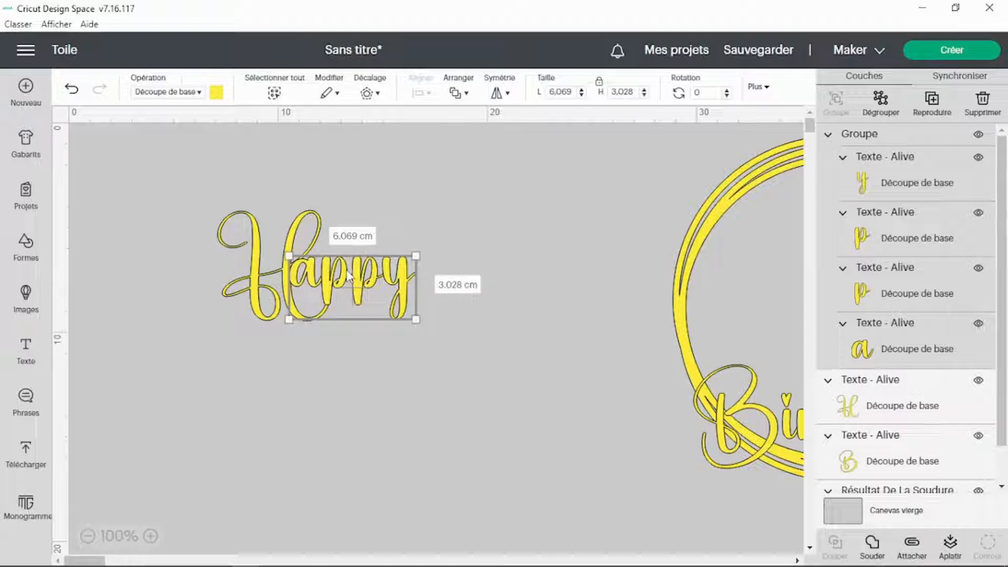
key(Right)
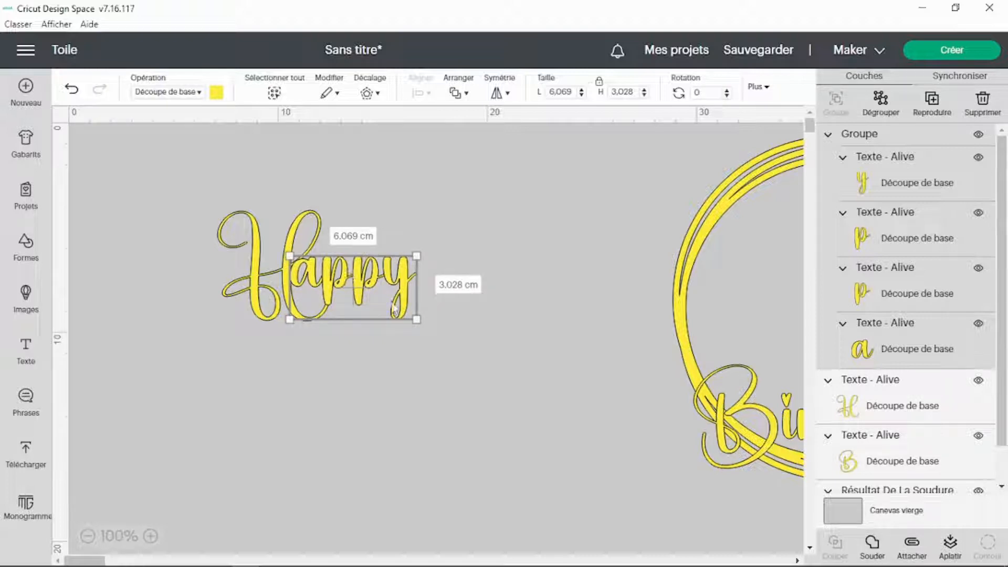
click(547, 238)
click(330, 273)
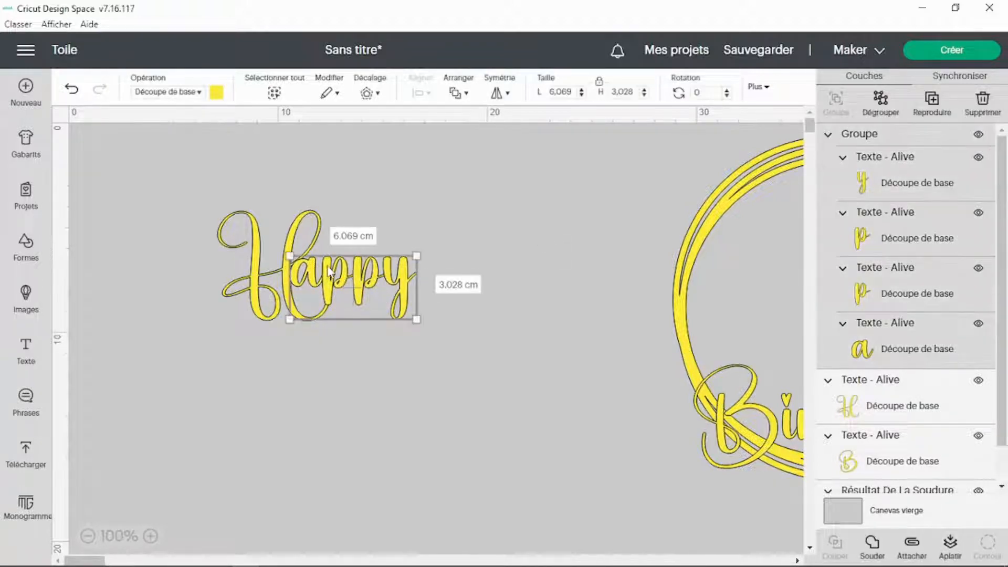
key(Left)
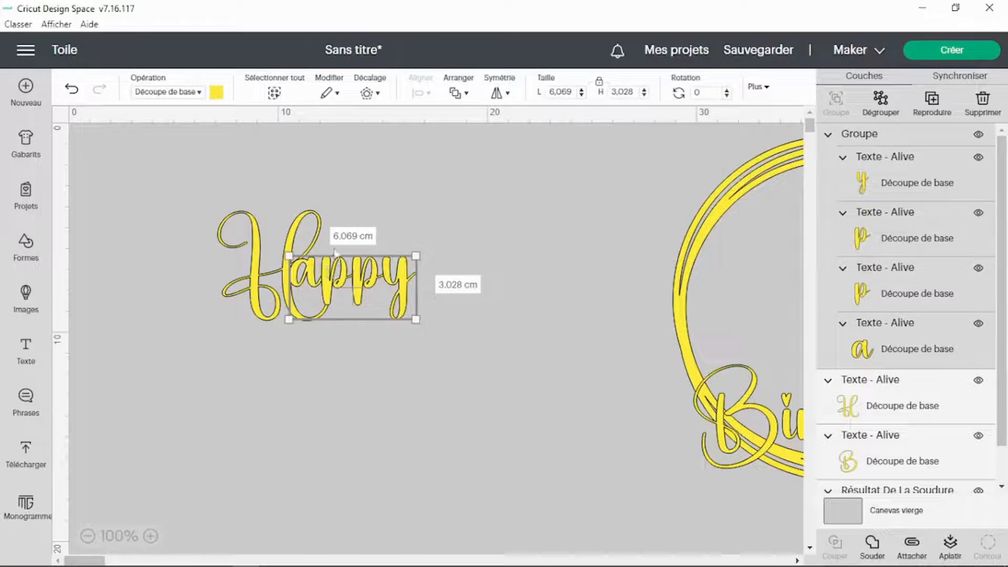
click(553, 237)
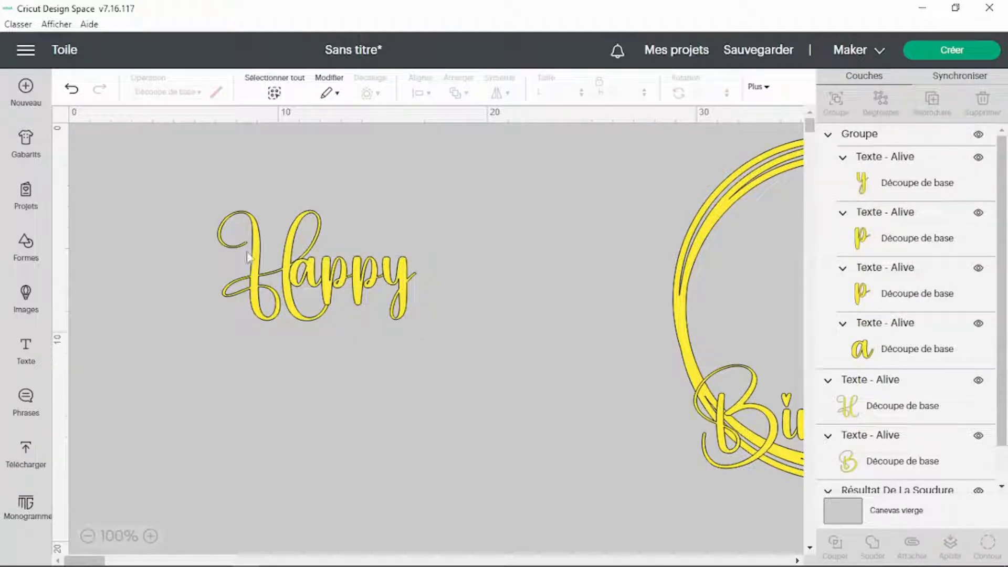
drag(165, 178, 458, 352)
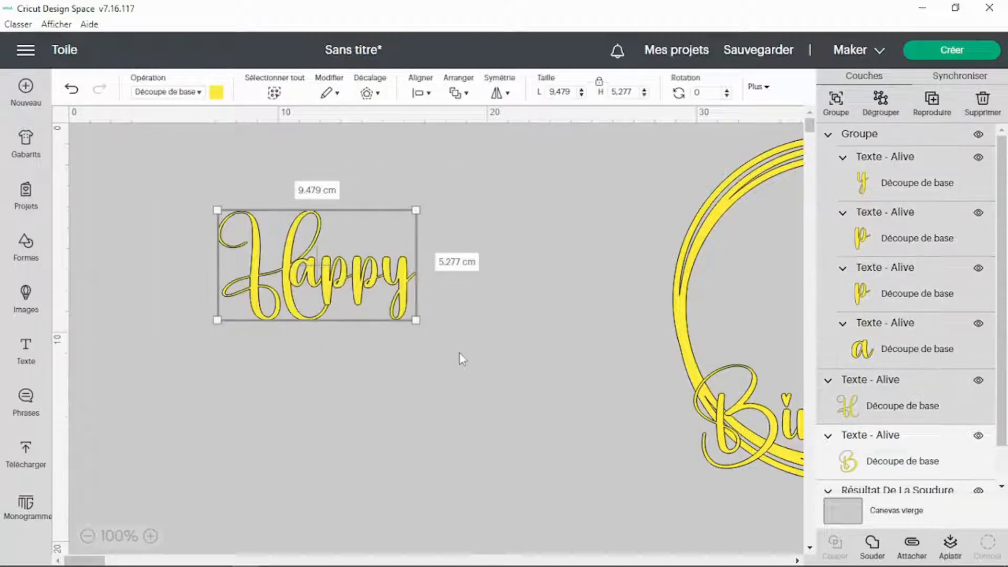
click(546, 220)
click(366, 267)
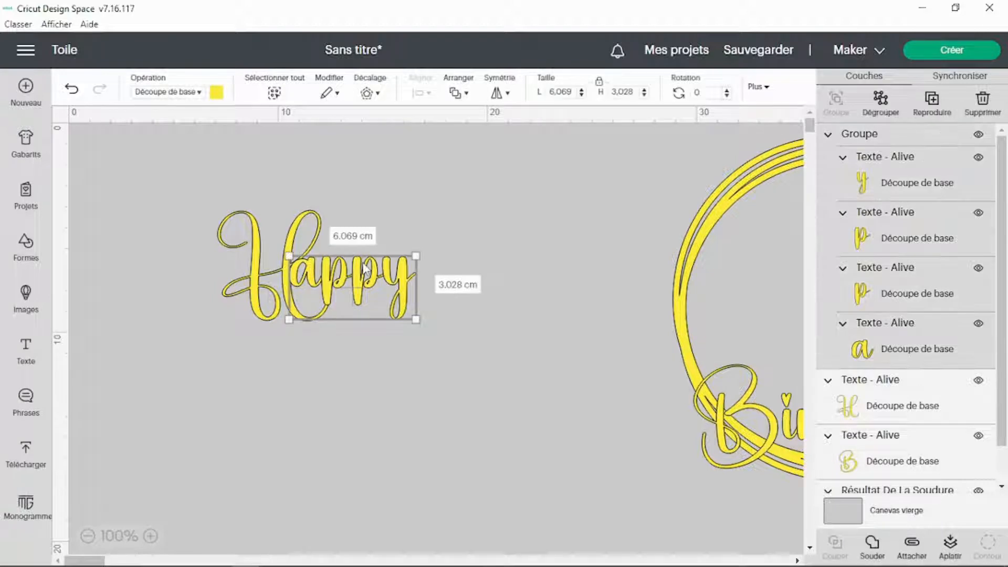
click(263, 241)
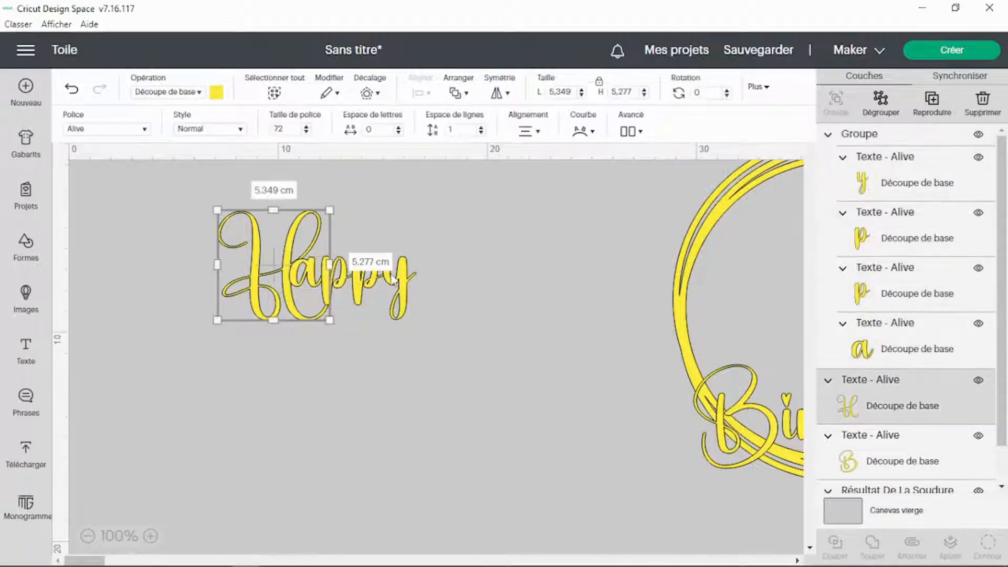
click(394, 281)
click(250, 231)
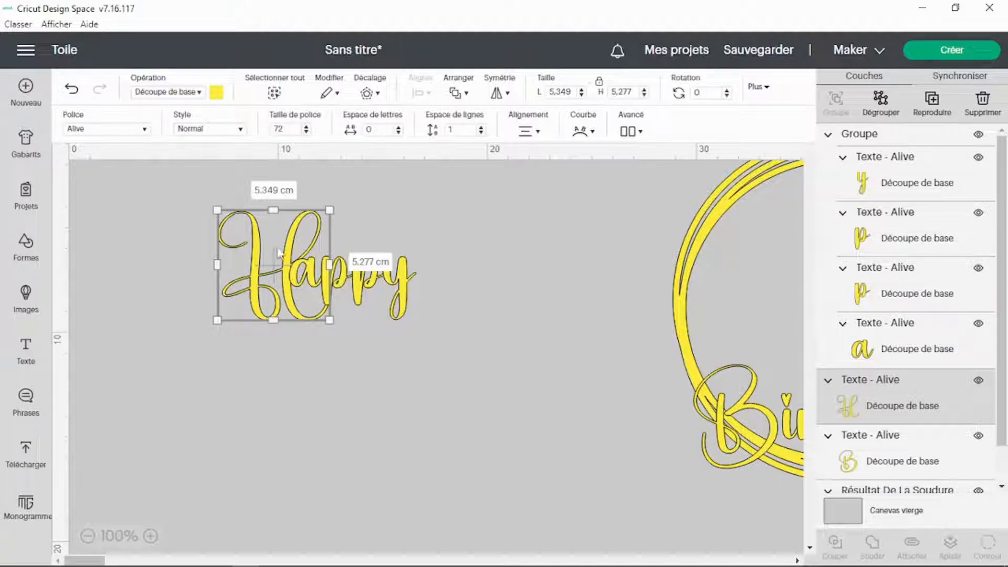
click(406, 292)
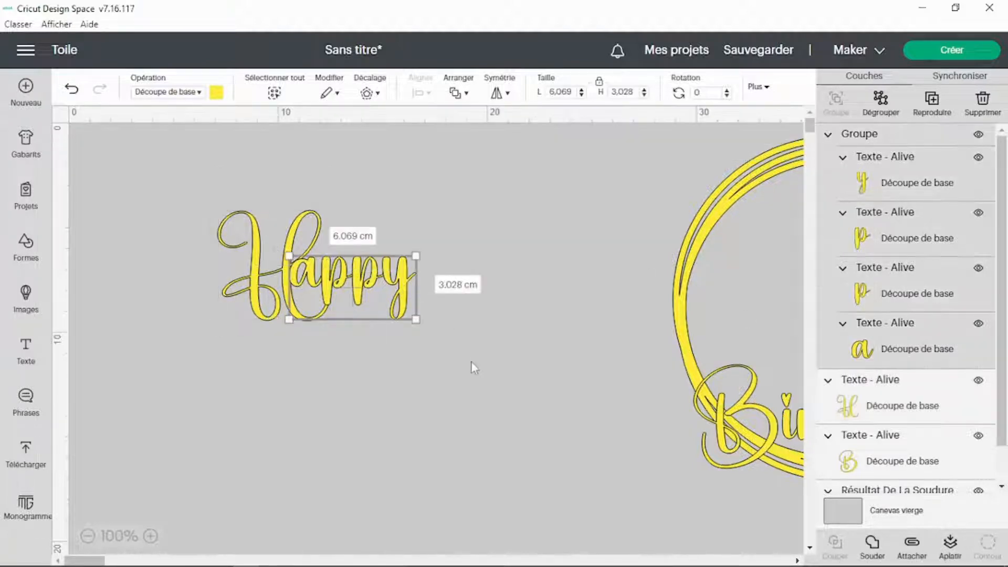
Step: Weld the H and the appy group into a single Happy shape
click(472, 366)
drag(148, 177, 434, 332)
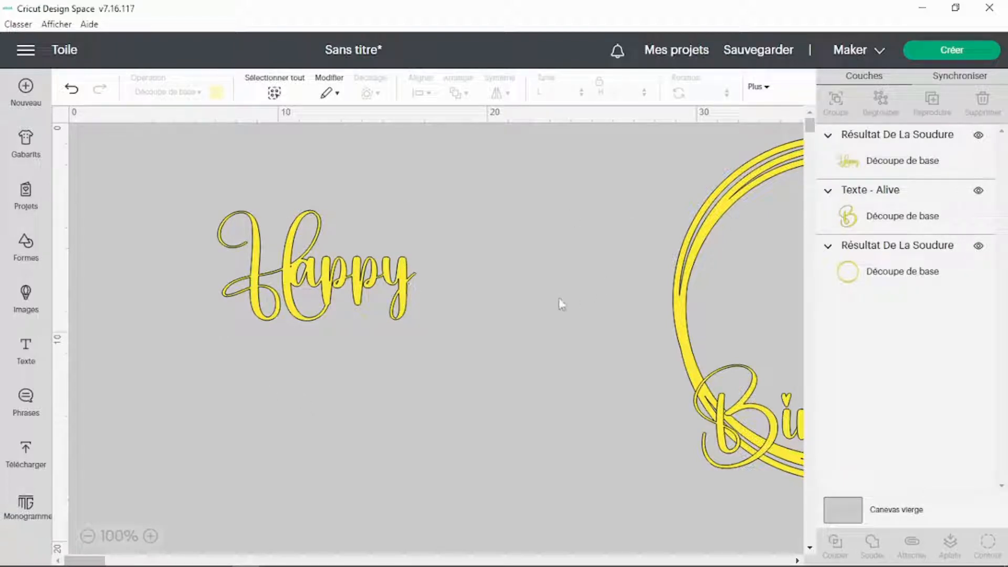
click(314, 267)
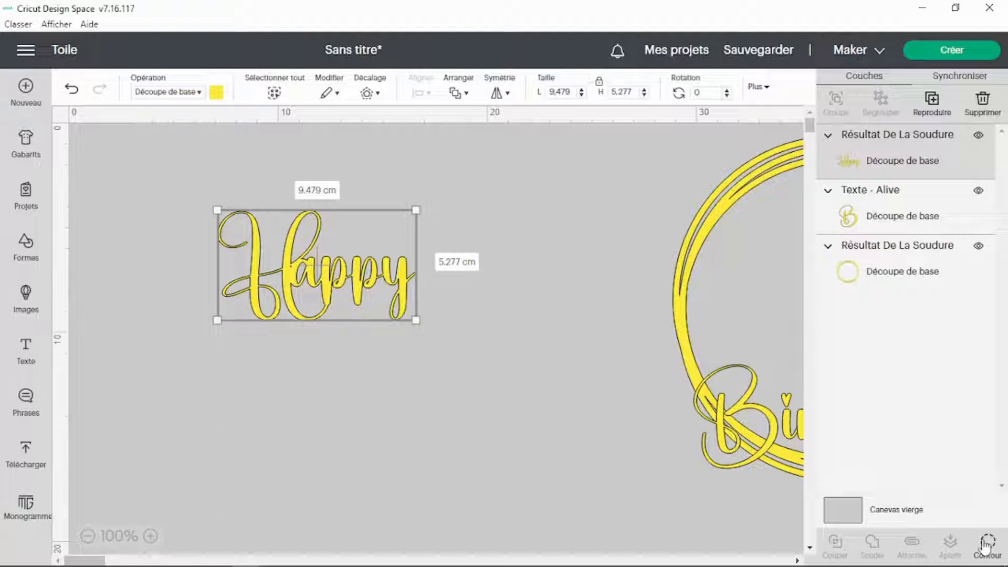
click(292, 358)
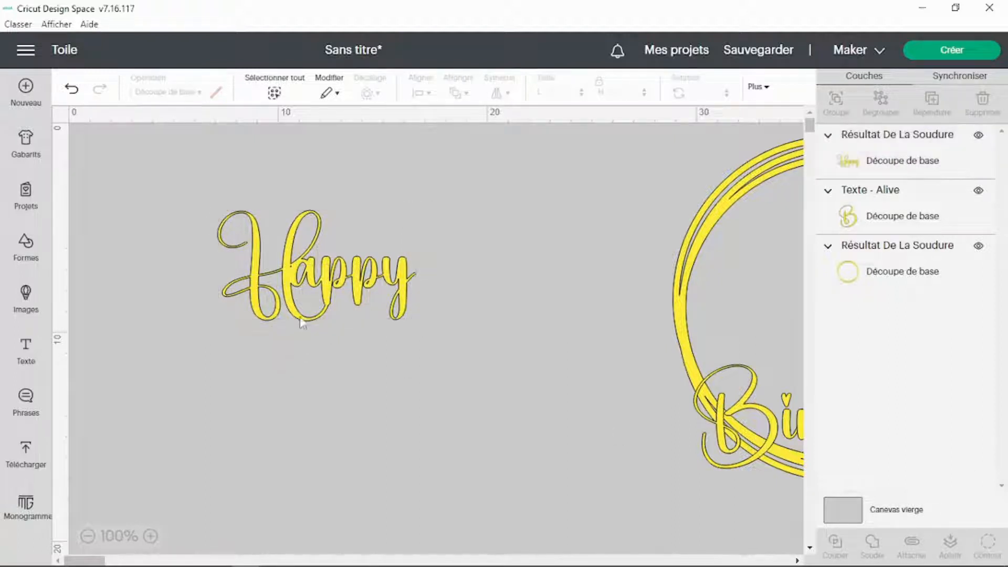
Step: Enlarge the welded Happy proportionally to about 18.2 × 10.1 cm
click(289, 274)
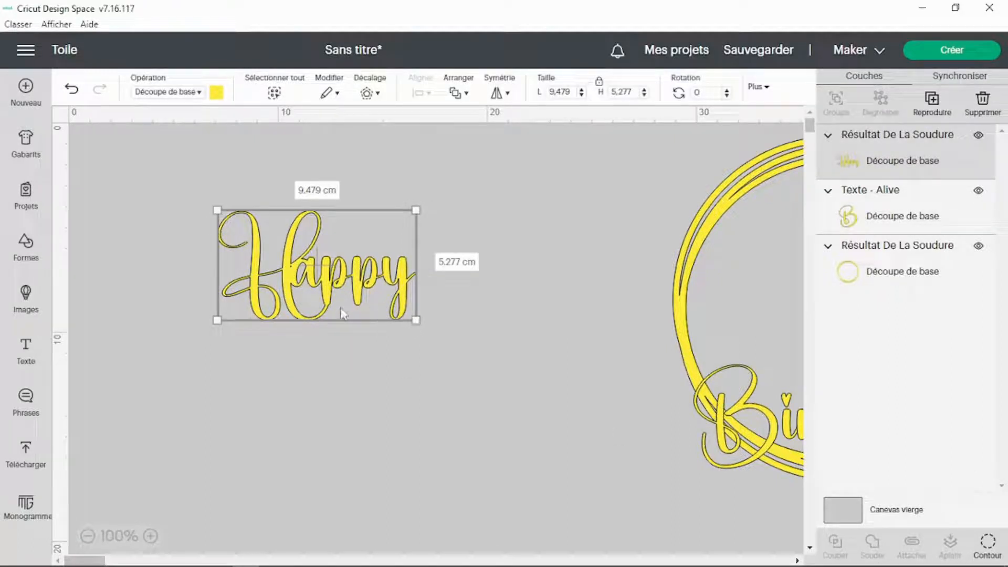
drag(416, 321, 588, 421)
click(214, 326)
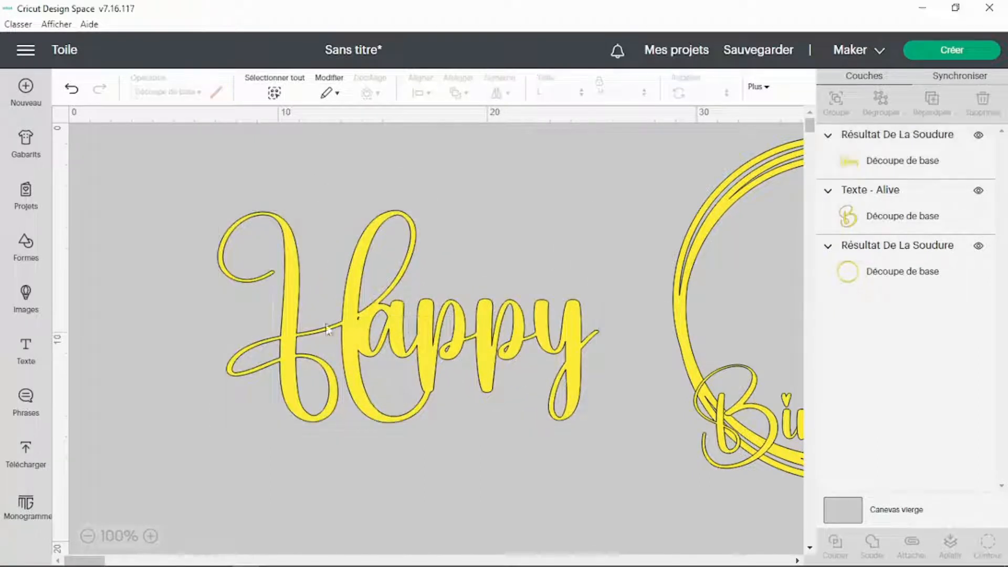
Step: Examine the welded Happy's inner cut-outs with the Contour tool and close it without hiding any
click(365, 328)
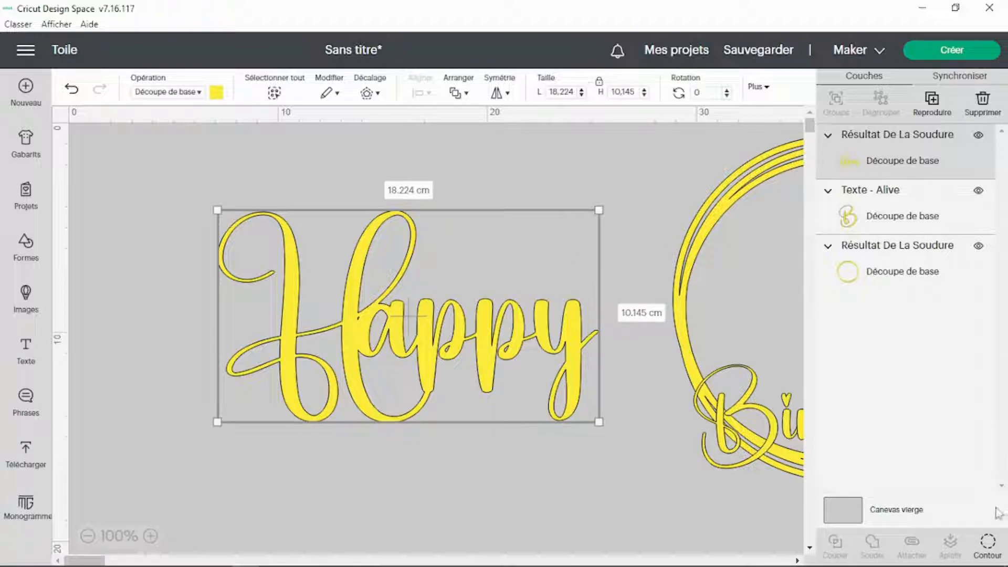
click(987, 546)
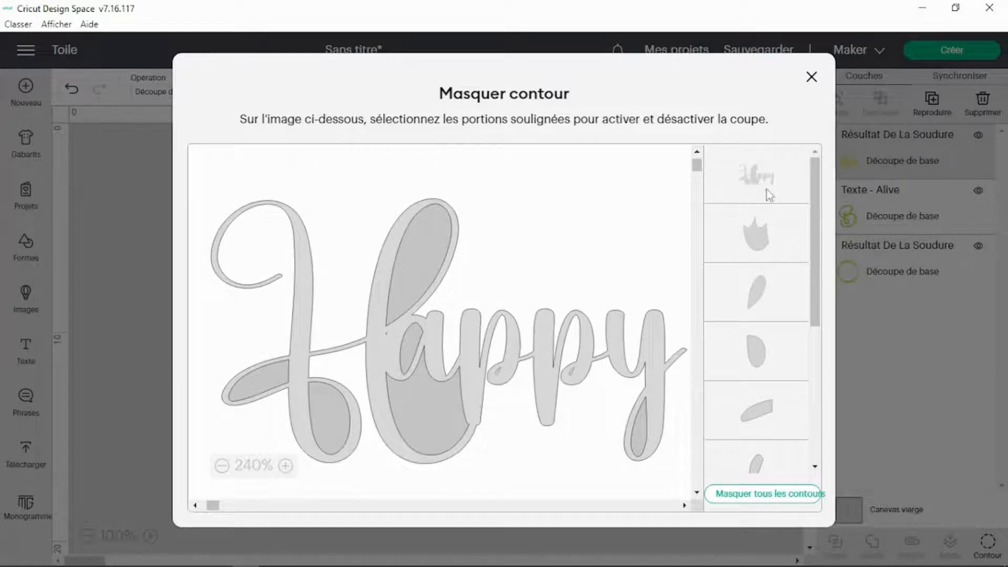
click(926, 328)
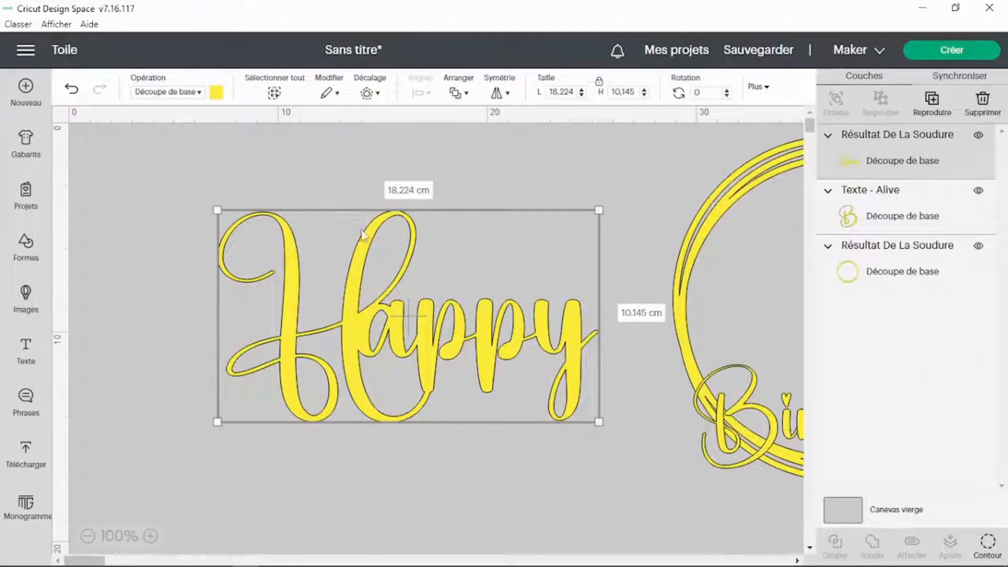
Step: Shrink the welded Happy proportionally to about 8.5 × 4.7 cm and place it in the empty area away from the ring
drag(402, 335, 326, 306)
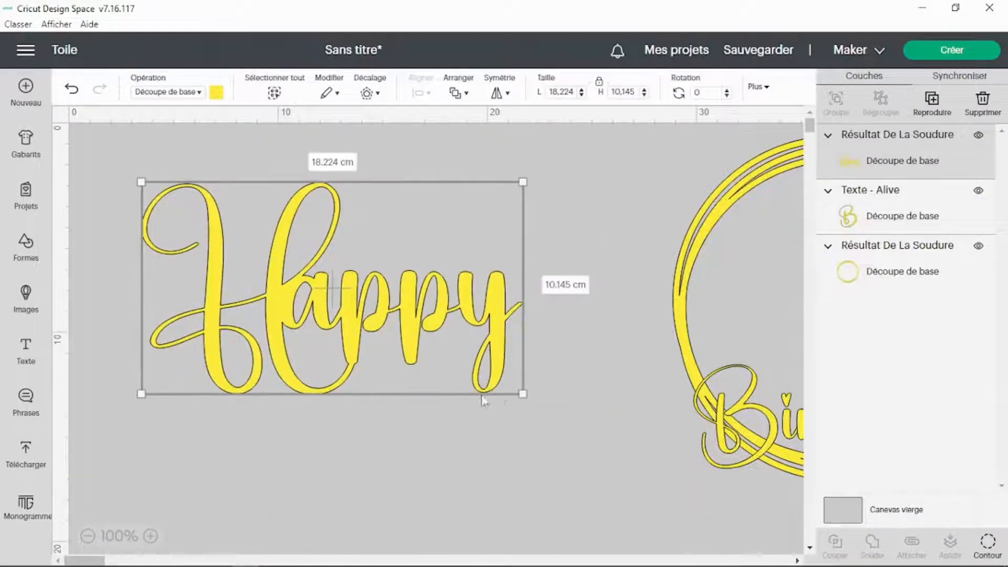
click(587, 349)
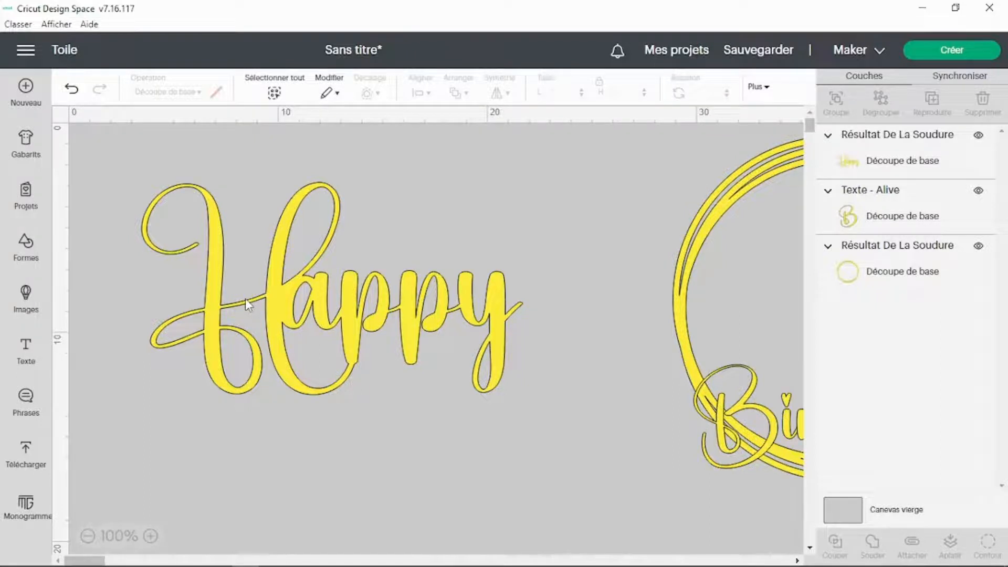
click(390, 328)
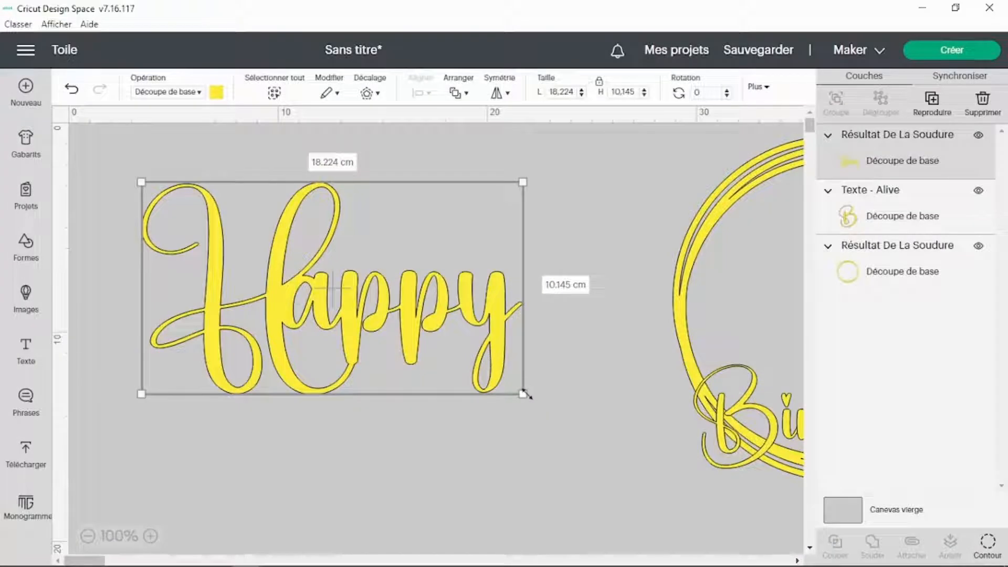
drag(524, 393, 307, 279)
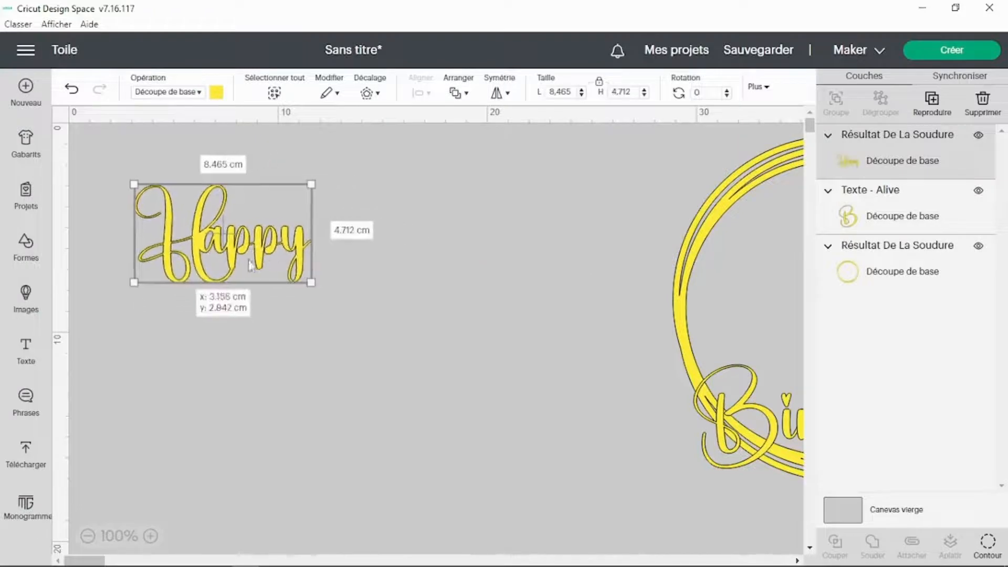
drag(264, 251, 223, 317)
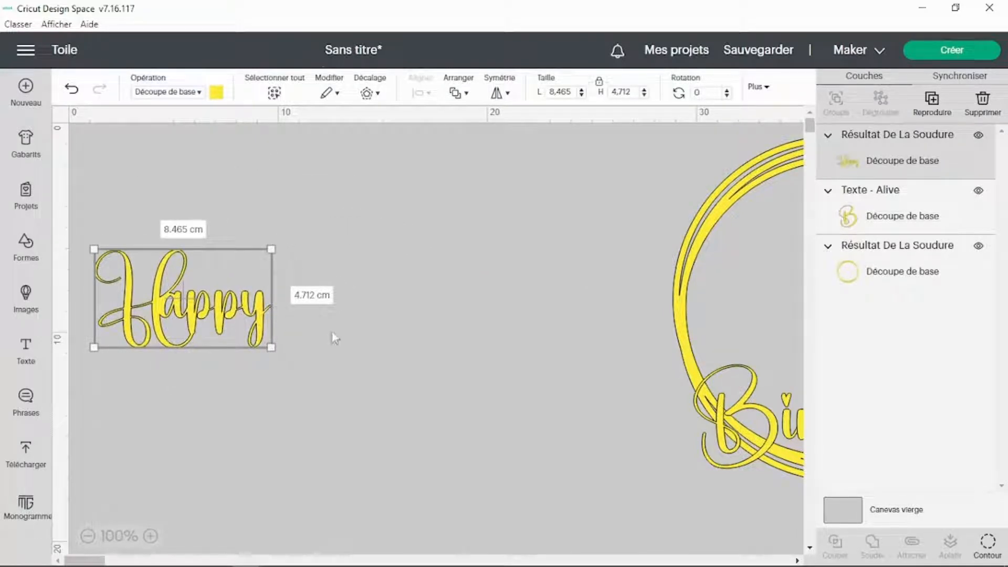
Step: Add a 0.1 cm rounded-corner offset around the small Happy
click(376, 95)
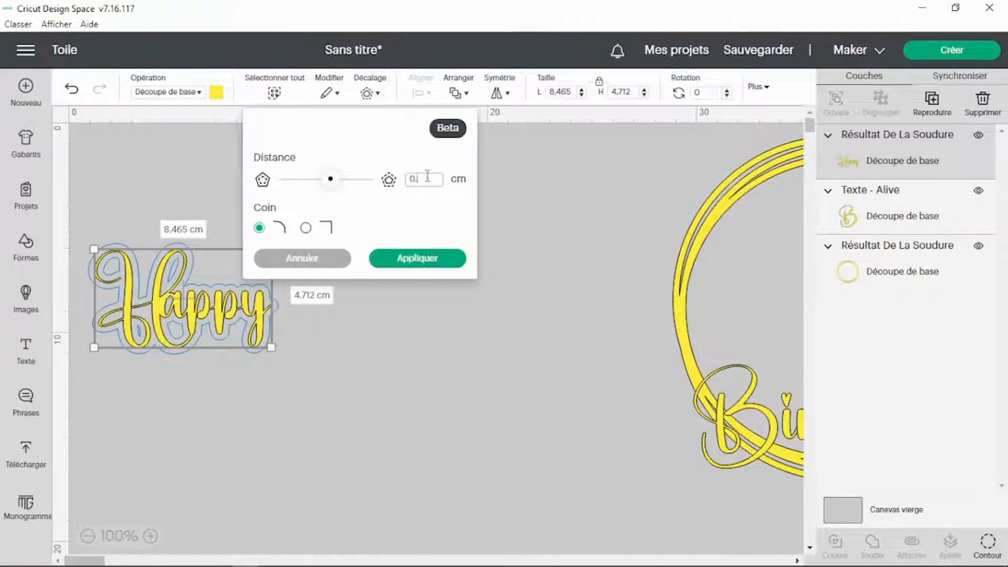
text(1)
key(Return)
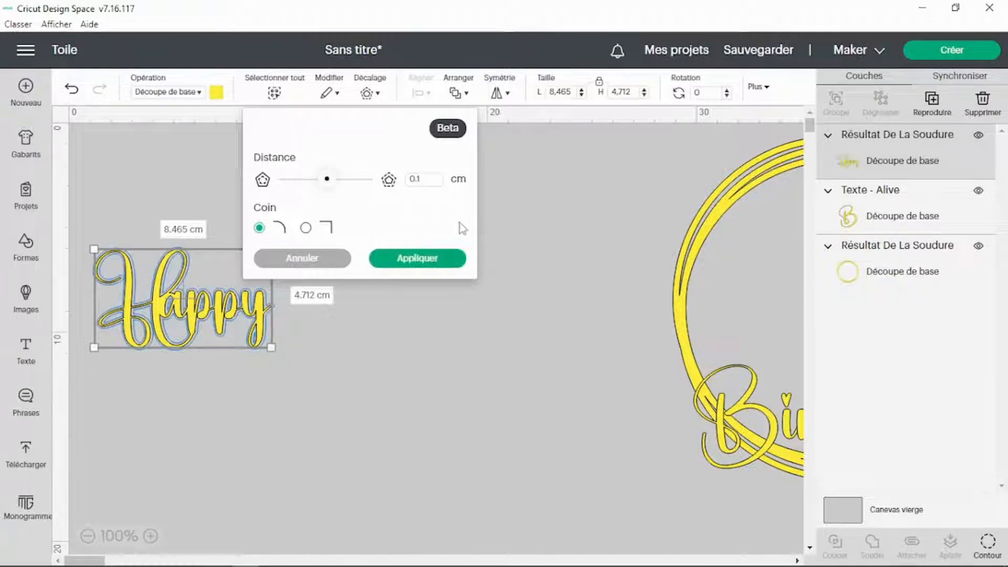
click(428, 260)
click(376, 387)
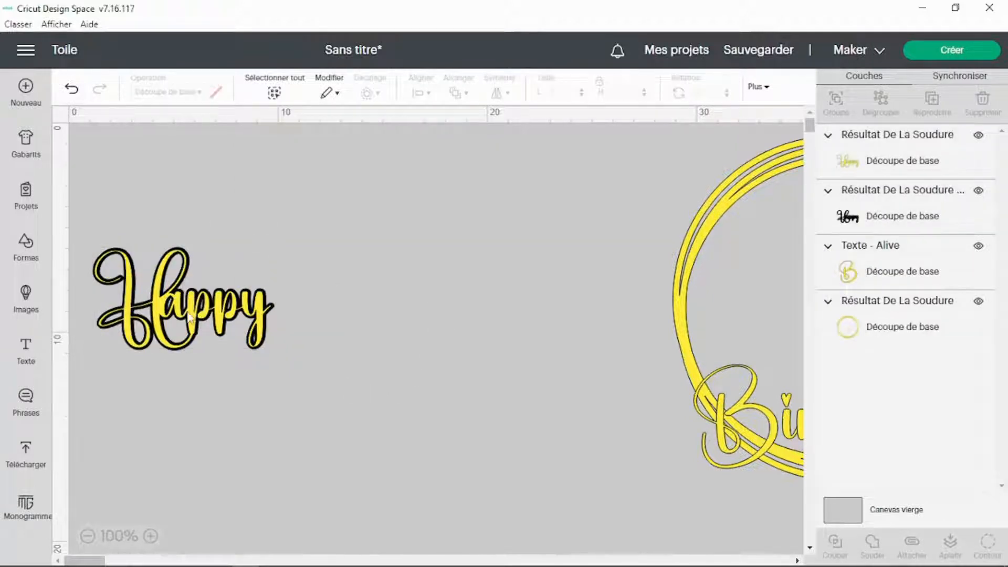
Step: Duplicate the yellow Happy without its offset, move the copy above the original and enlarge it to about 22.4 × 12.5 cm
click(901, 176)
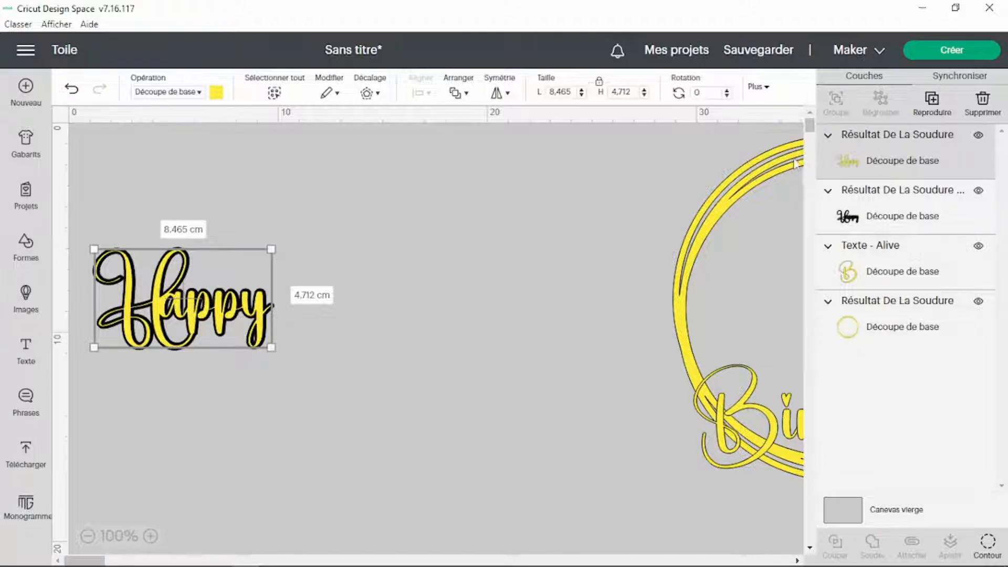
key(ctrl+d)
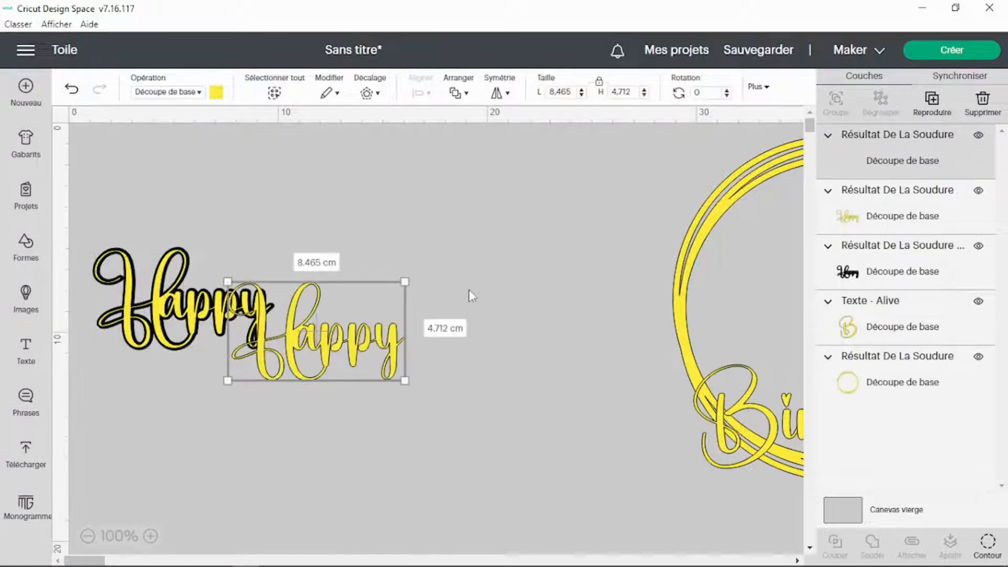
drag(376, 336, 354, 197)
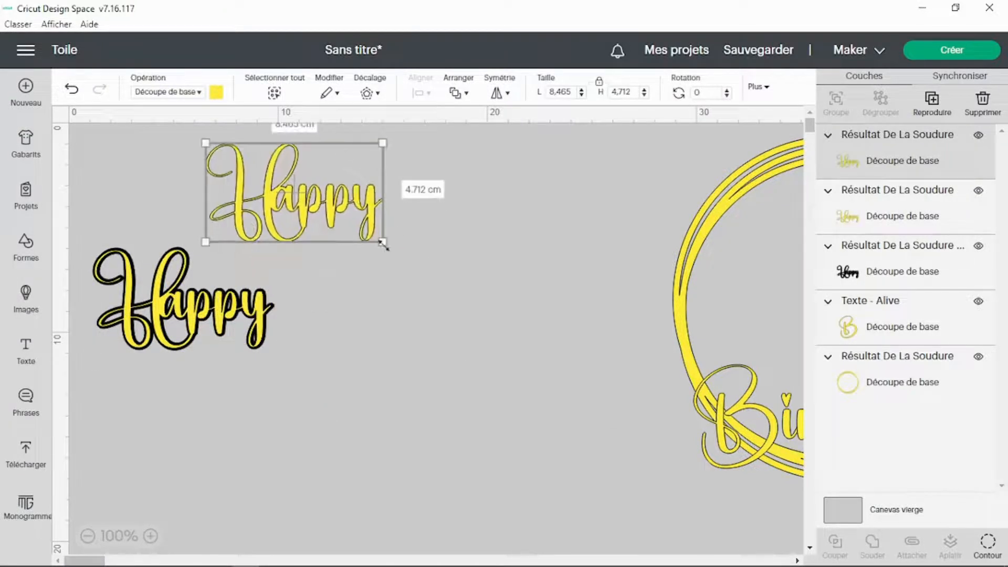
drag(382, 243, 678, 388)
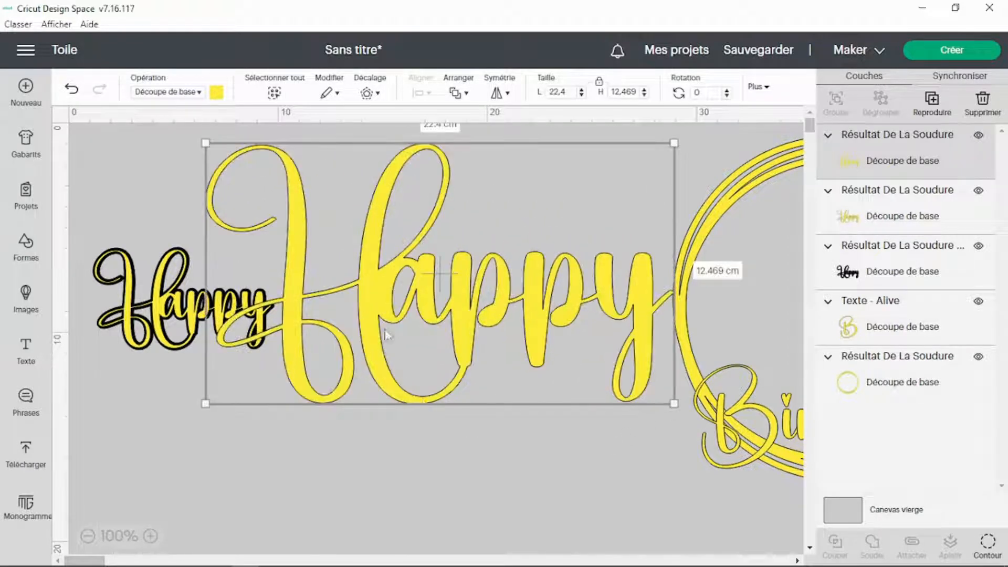
Step: Apply a 0.1 cm offset to the enlarged Happy and shift the ring and the Birthday text clear of it
click(380, 98)
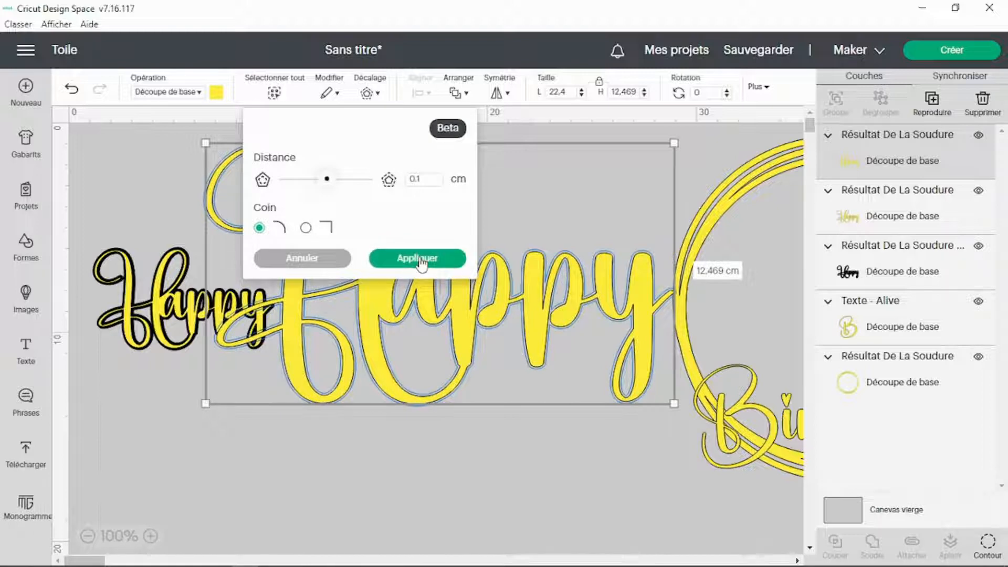
click(417, 258)
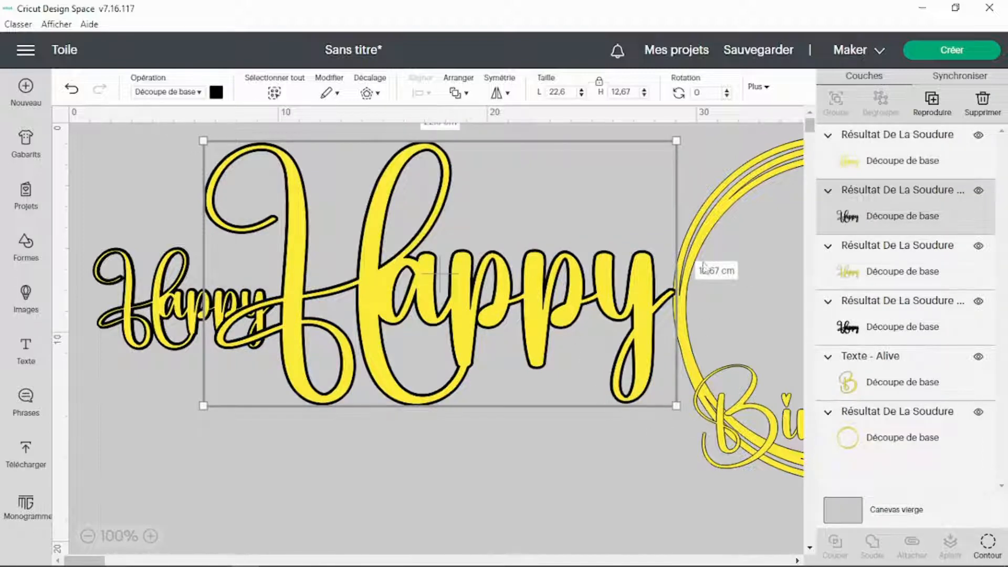
click(734, 181)
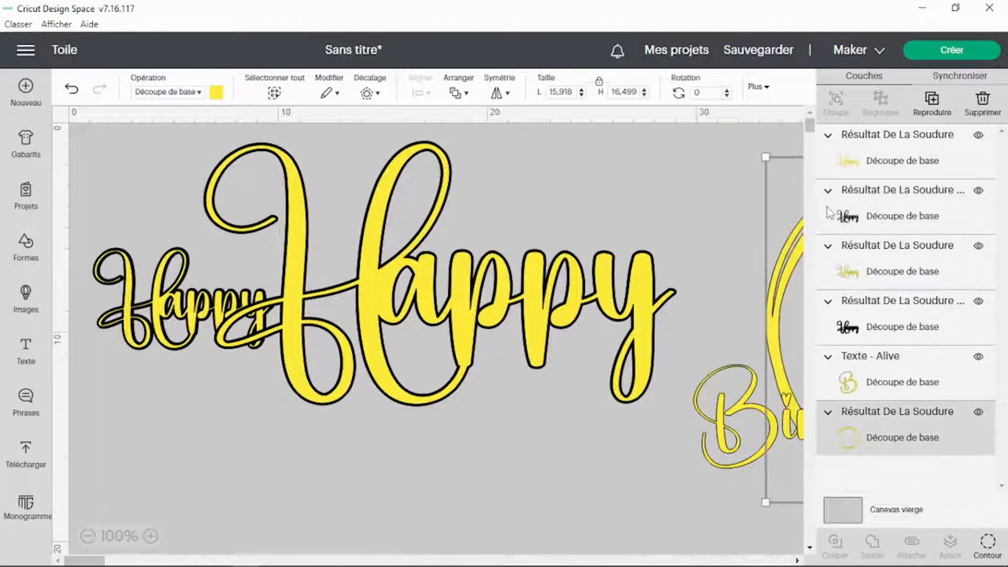
click(730, 407)
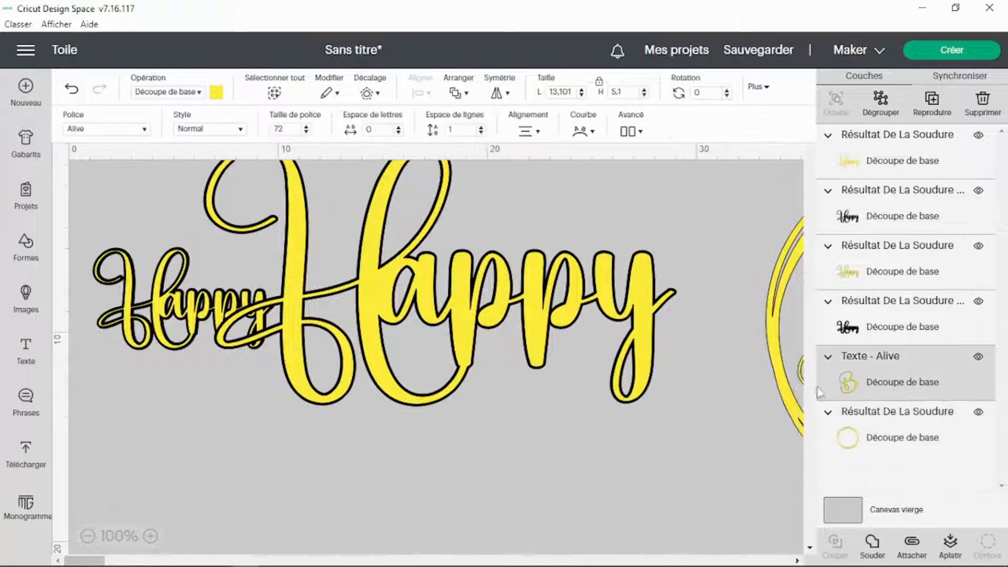
Step: Move the large Happy together with its offset off the small one and reduce both to about 18.8 × 10.5 cm
drag(666, 450, 475, 274)
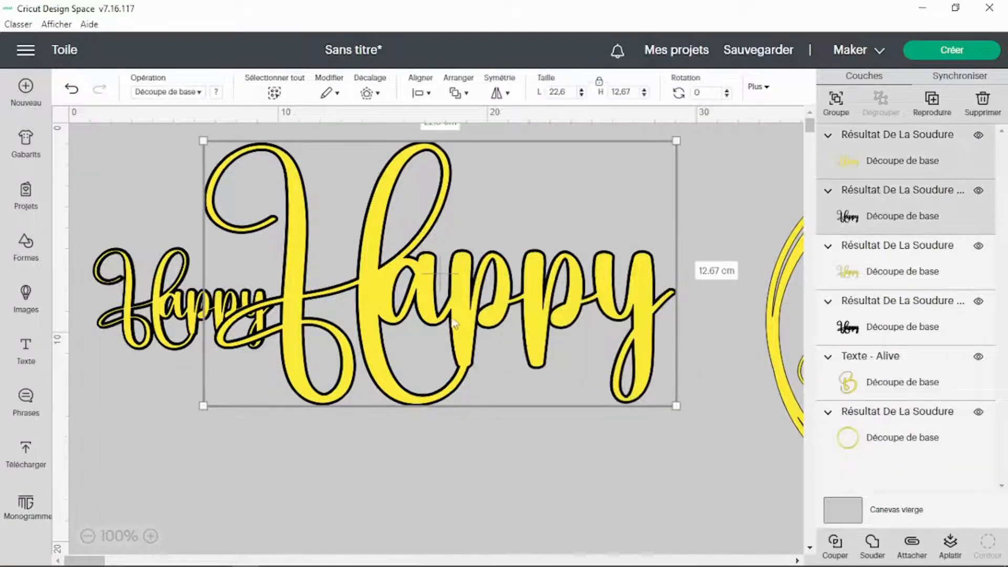
drag(453, 326, 502, 302)
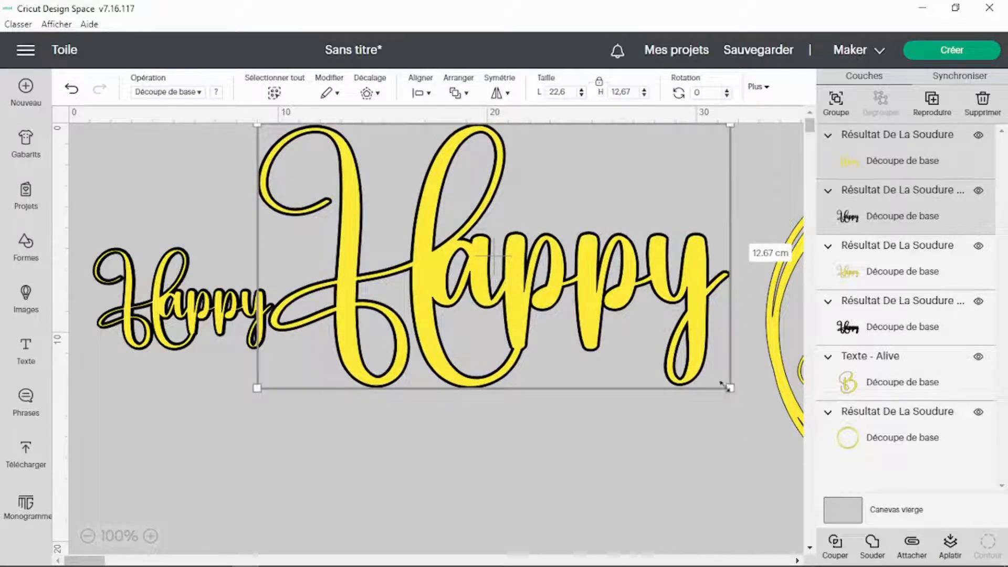
drag(726, 386, 650, 343)
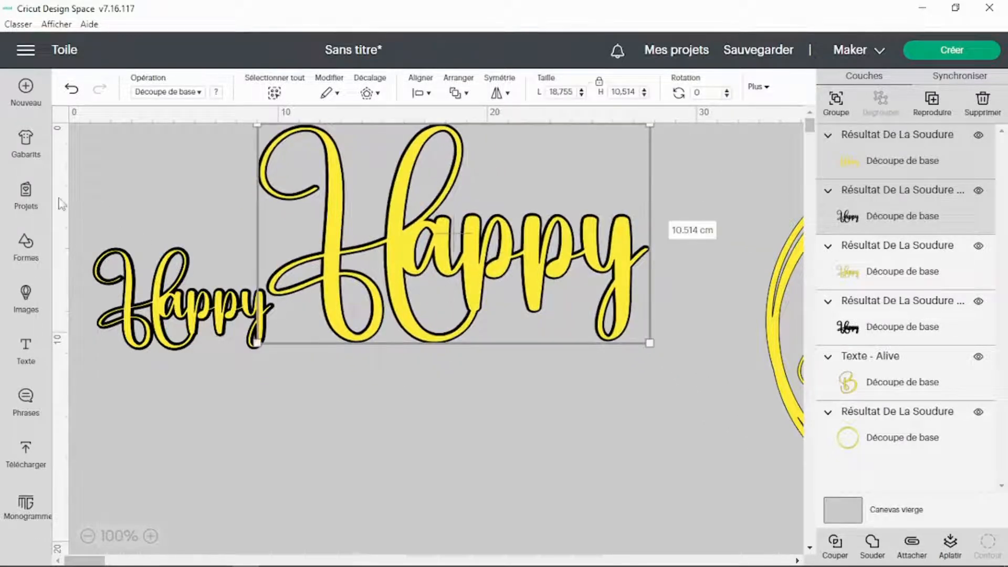
Step: Move the small Happy and its offset below the large one and enlarge them to about 16.6 × 9.4 cm for comparison
drag(68, 198, 279, 356)
drag(158, 346, 408, 471)
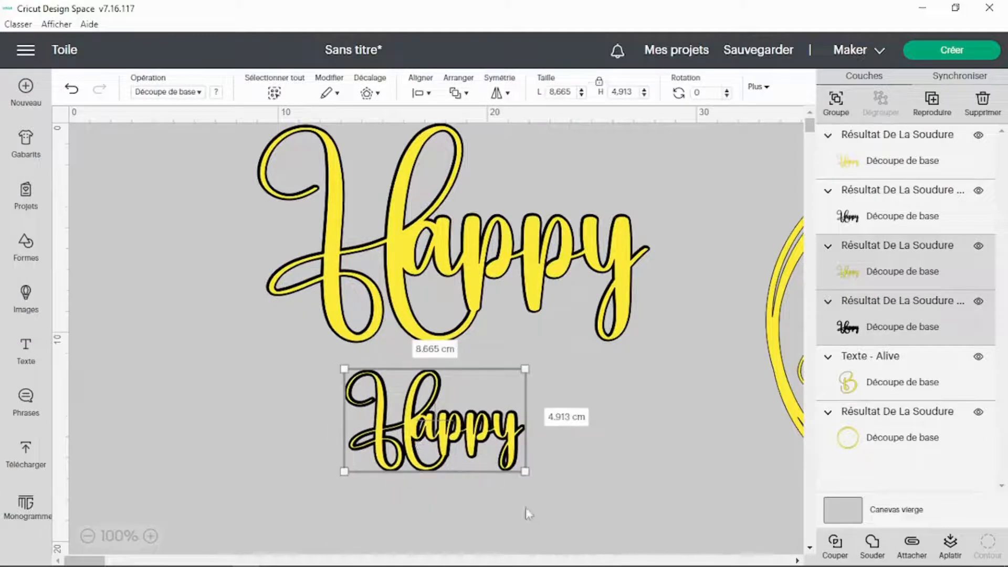
drag(525, 471, 691, 480)
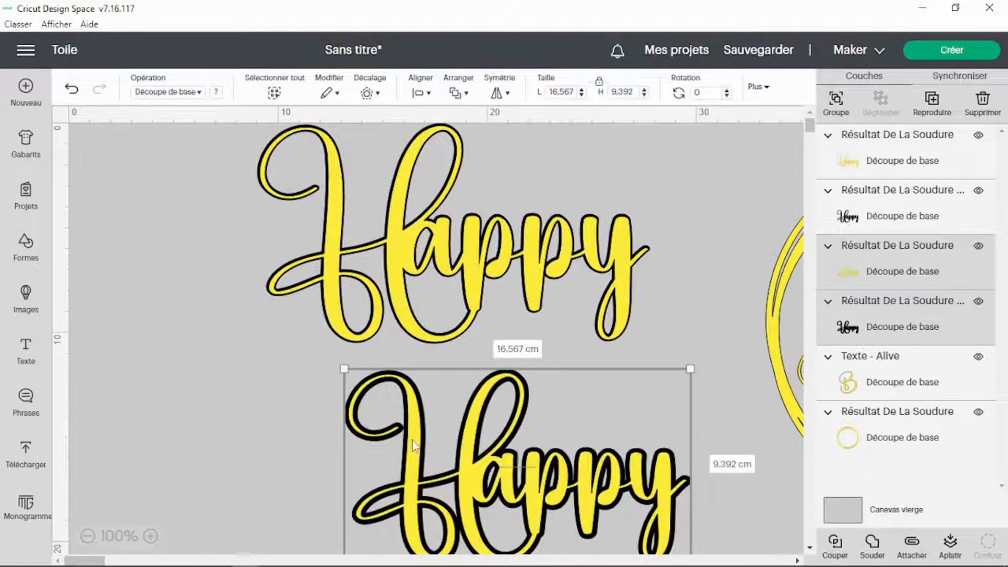
drag(413, 445, 224, 386)
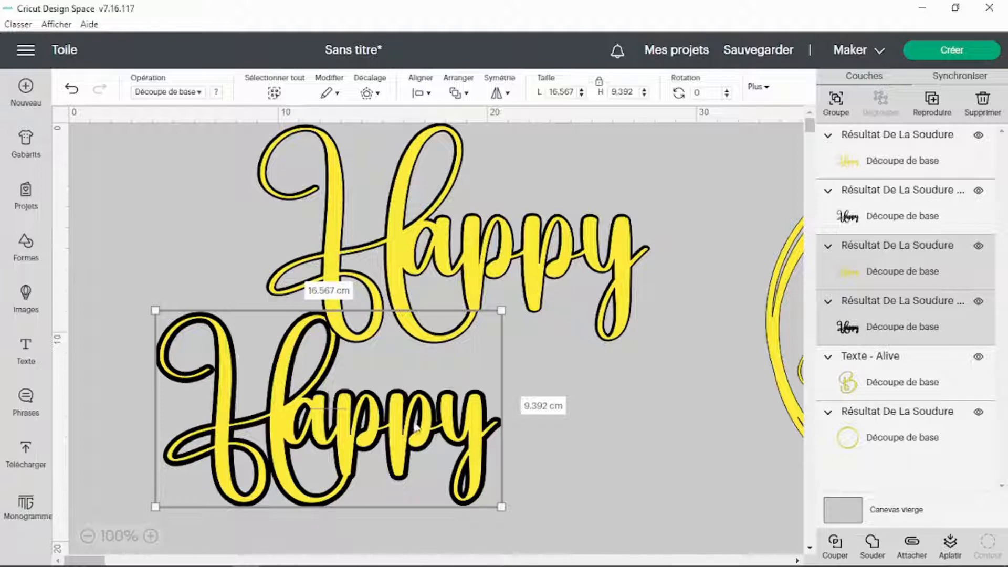
Step: Delete the thicker-outlined Happy with its offset, and weld the remaining Happy to its offset
click(982, 103)
drag(644, 380, 486, 341)
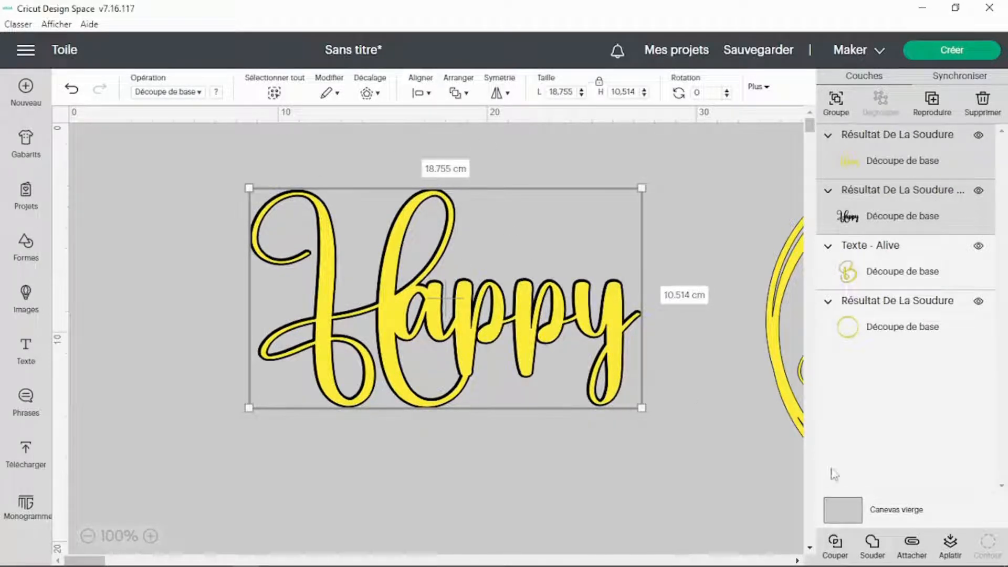
click(872, 545)
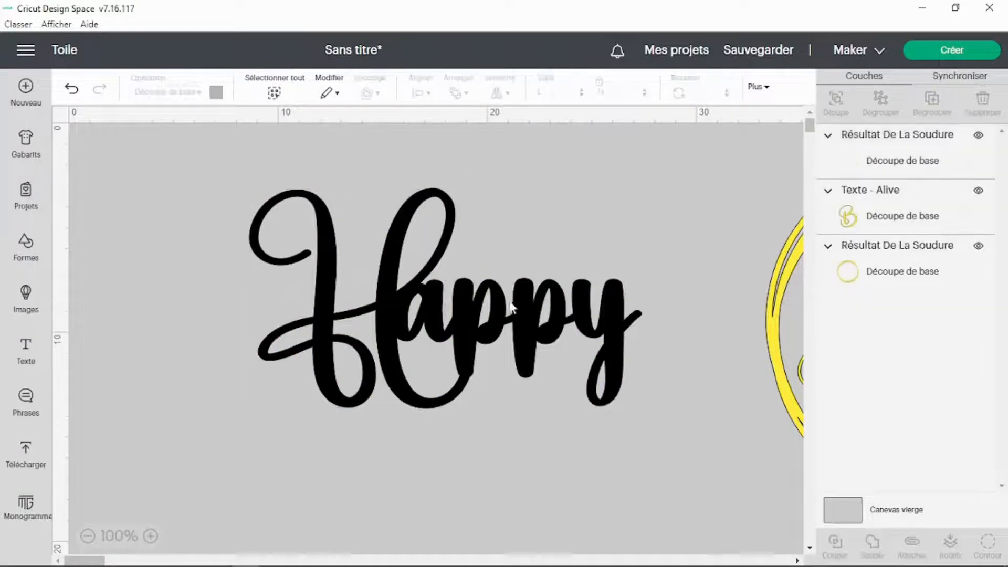
Step: Synchronise the welded Happy's black colour to the yellow layer and position the word over the ring
click(950, 80)
drag(843, 239, 906, 200)
drag(466, 310, 962, 221)
drag(783, 365, 695, 341)
click(863, 77)
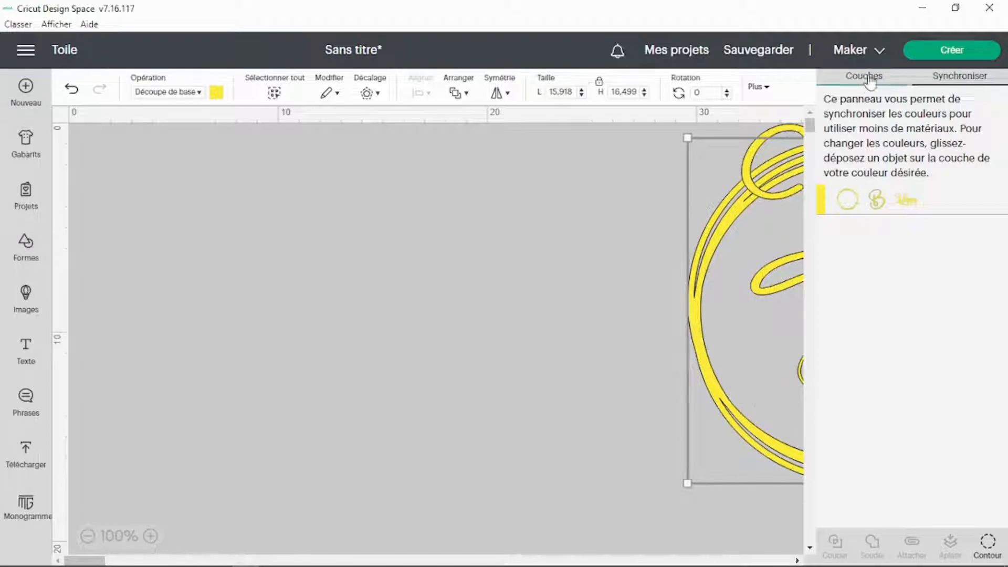
Step: Move the Birthday text into the empty area beside the ring and enlarge it to about 21.4 × 8.3 cm
drag(298, 390, 242, 253)
drag(396, 307, 572, 374)
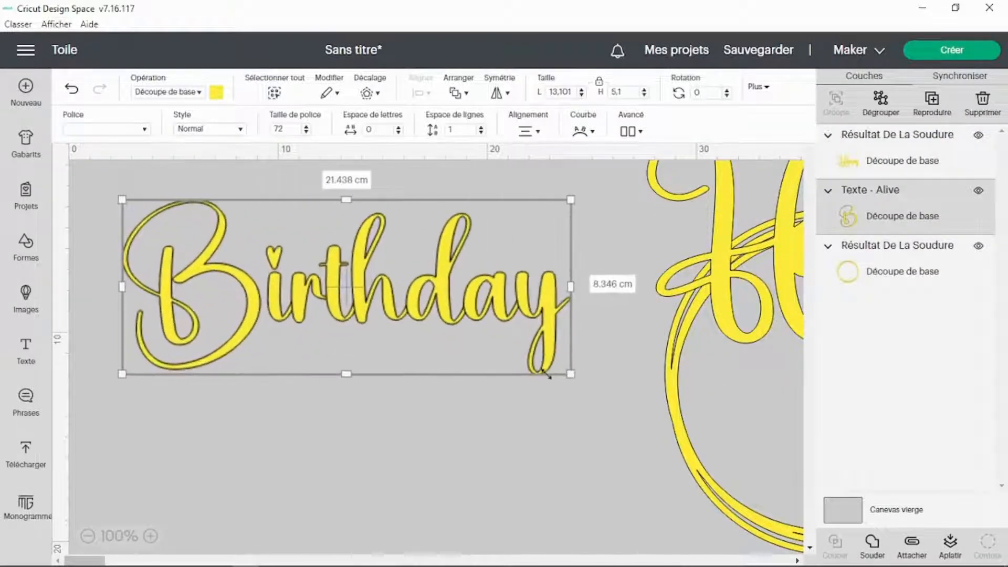
drag(389, 328, 412, 359)
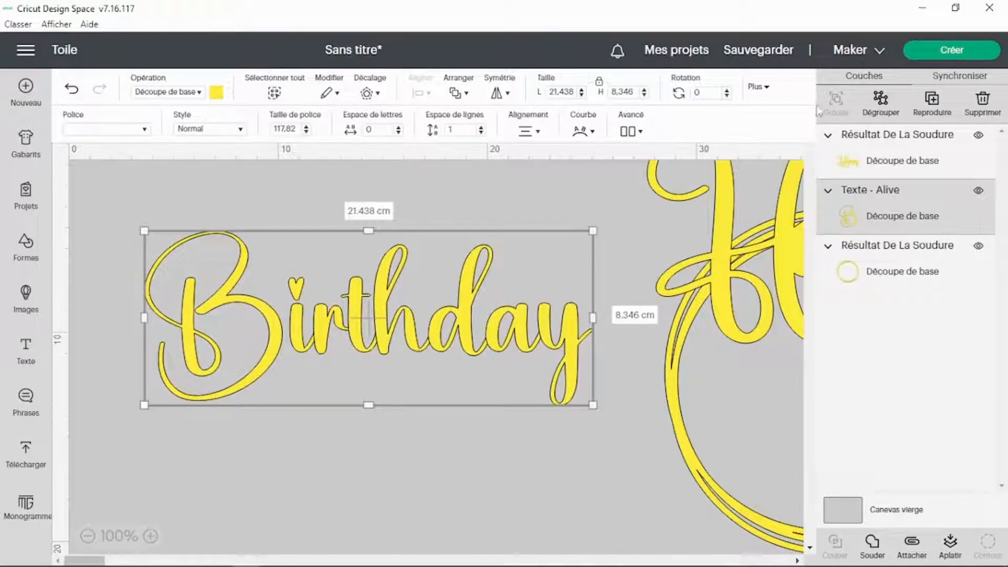
Step: Ungroup the Birthday text into separate letters and group the letters irthday without the B
click(880, 100)
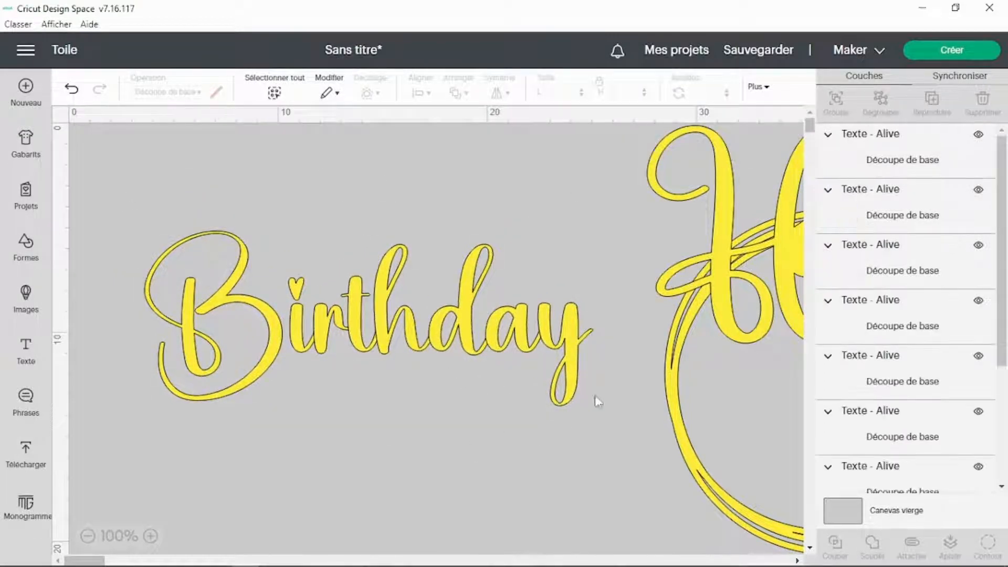
drag(621, 386, 316, 290)
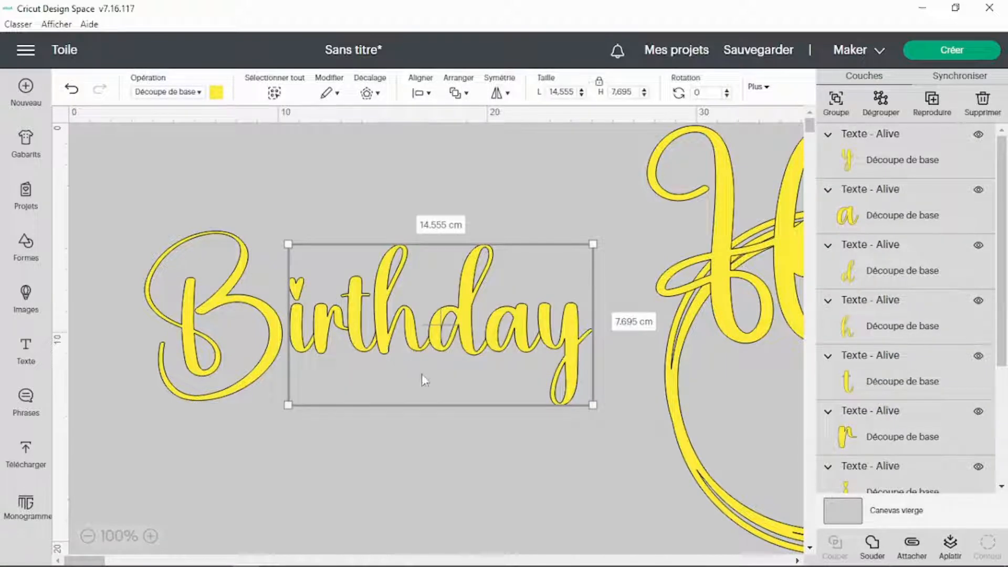
click(836, 101)
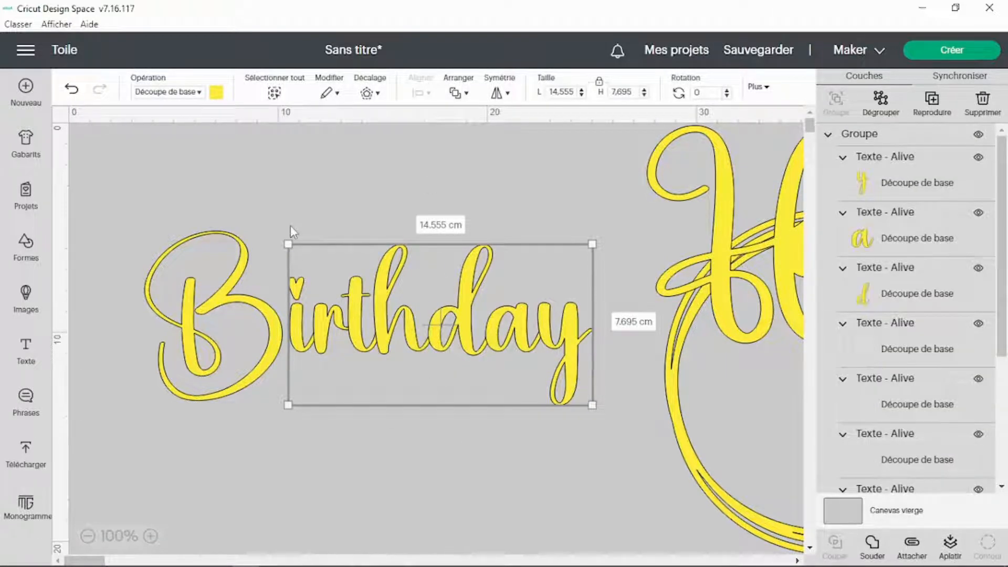
Step: Nudge the irthday group left in small increments until the i overlaps the B
key(Left)
key(Left)
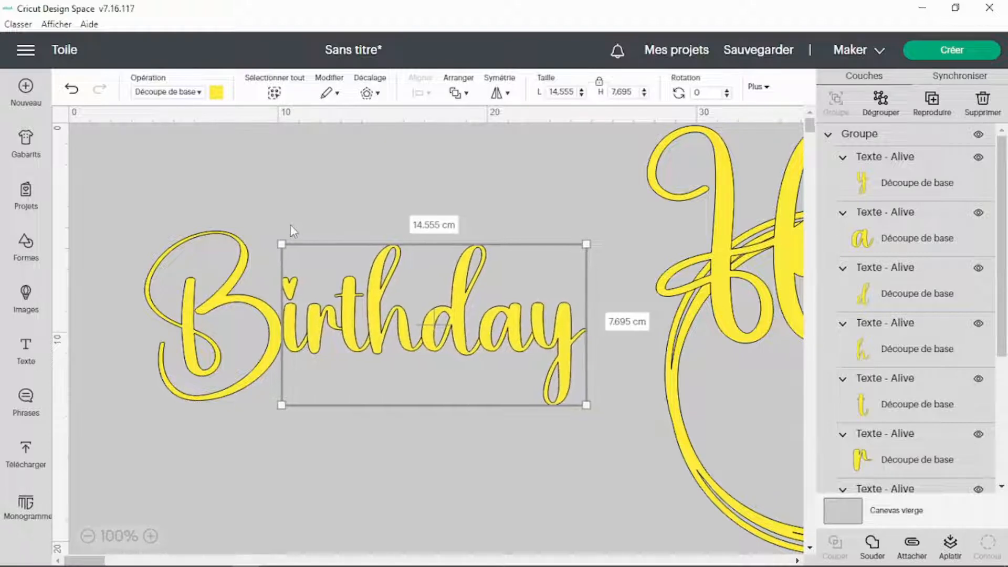
key(Left)
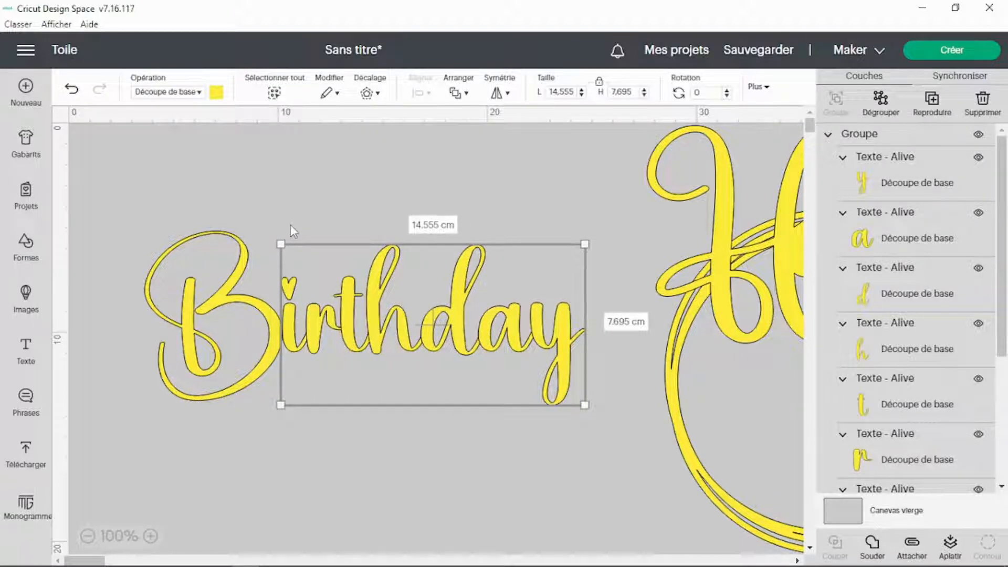
key(Left)
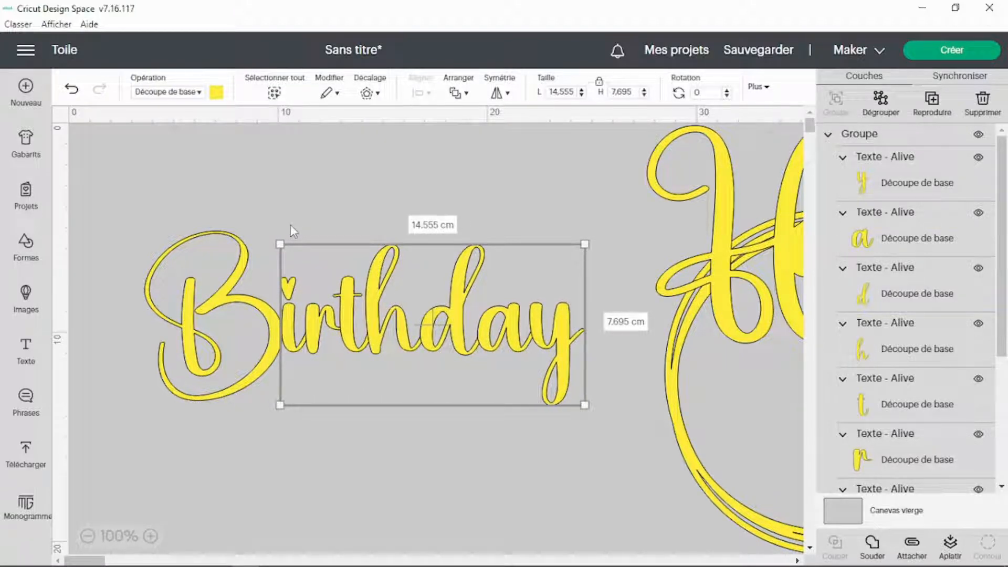
Step: Weld the B and the irthday group into a single Birthday shape and move it up and to the left
click(407, 494)
drag(147, 187, 613, 423)
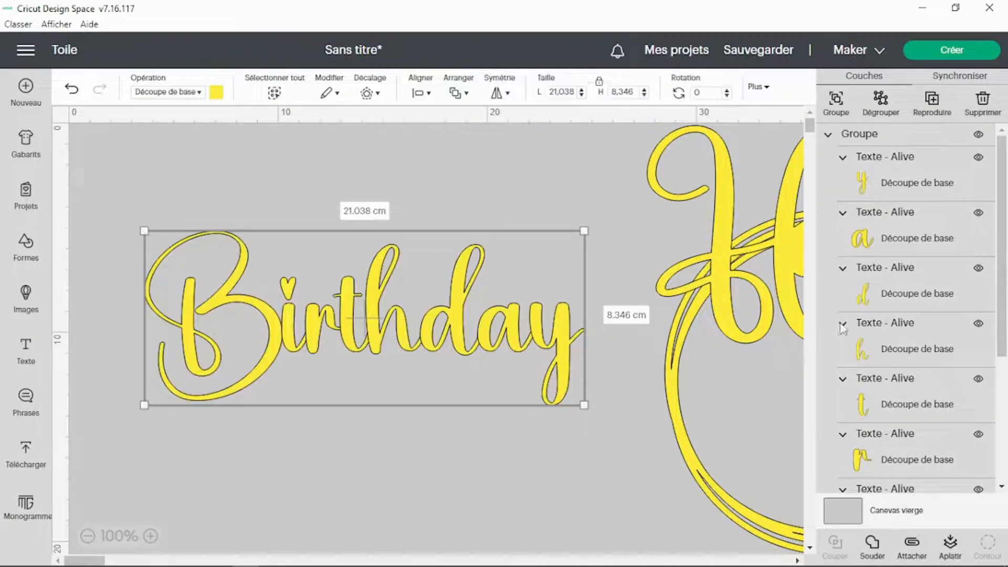
click(877, 546)
drag(396, 327, 324, 237)
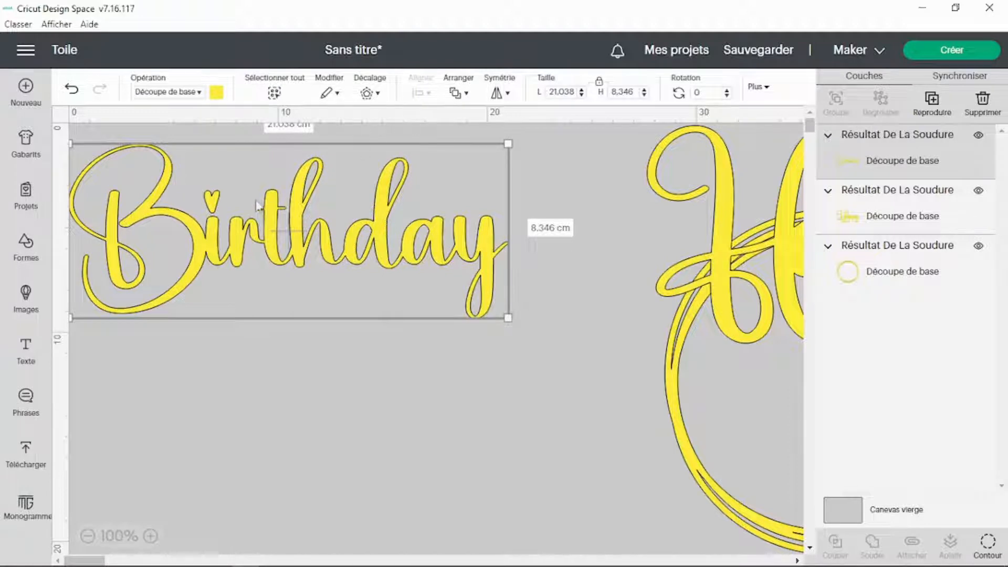
Step: Duplicate the welded Birthday shape and place the copy just below the original, keeping the original in its place
key(ctrl+d)
drag(288, 247, 360, 300)
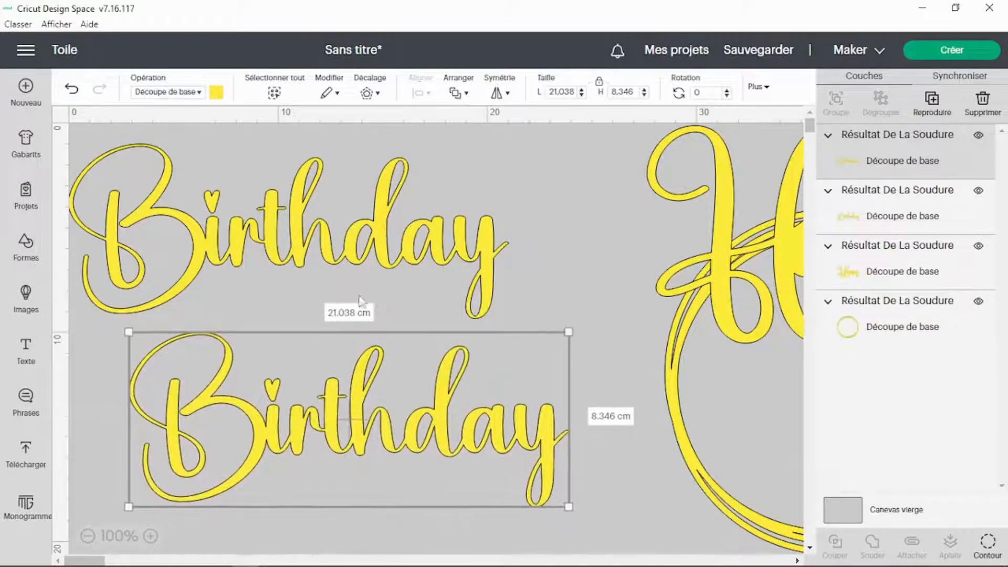
drag(332, 243, 365, 247)
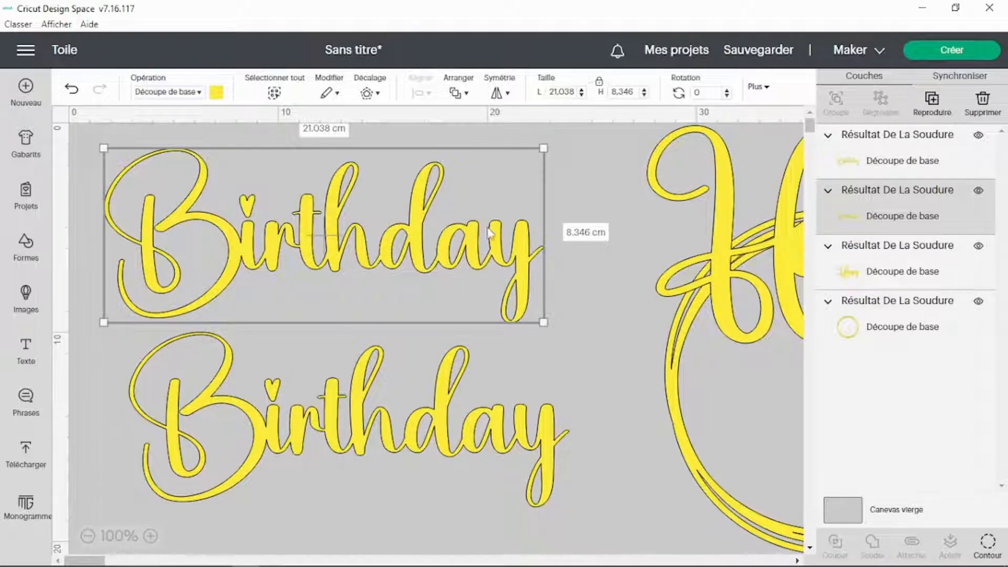
key(ctrl+z)
Step: Hide the heart-shaped i dot contour on the upper Birthday shape
click(276, 243)
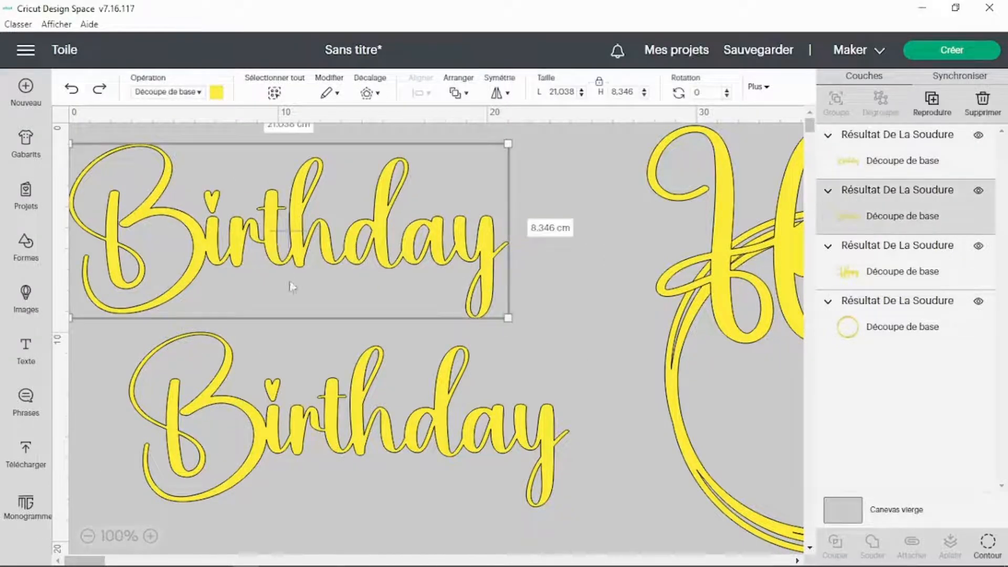
click(987, 543)
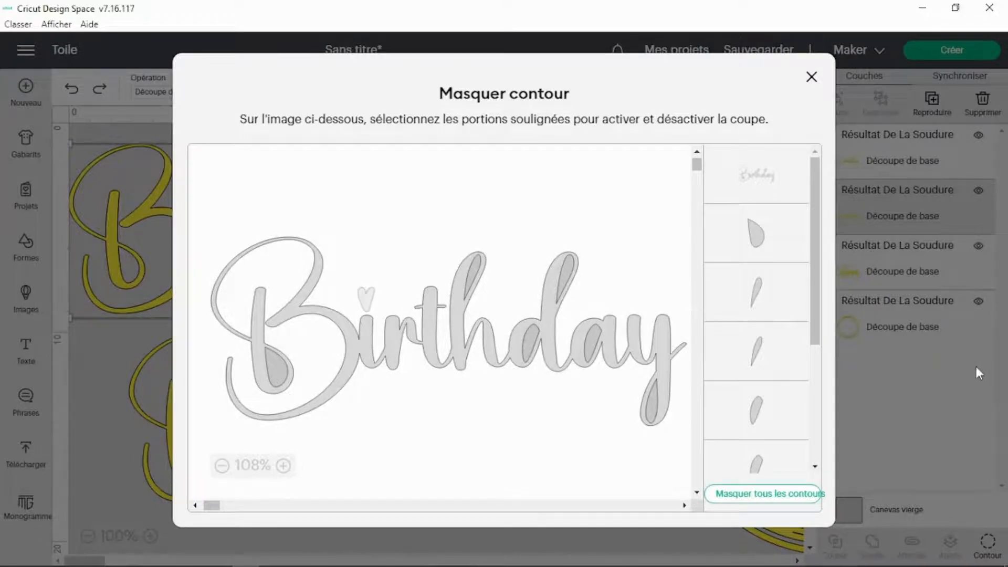
click(936, 358)
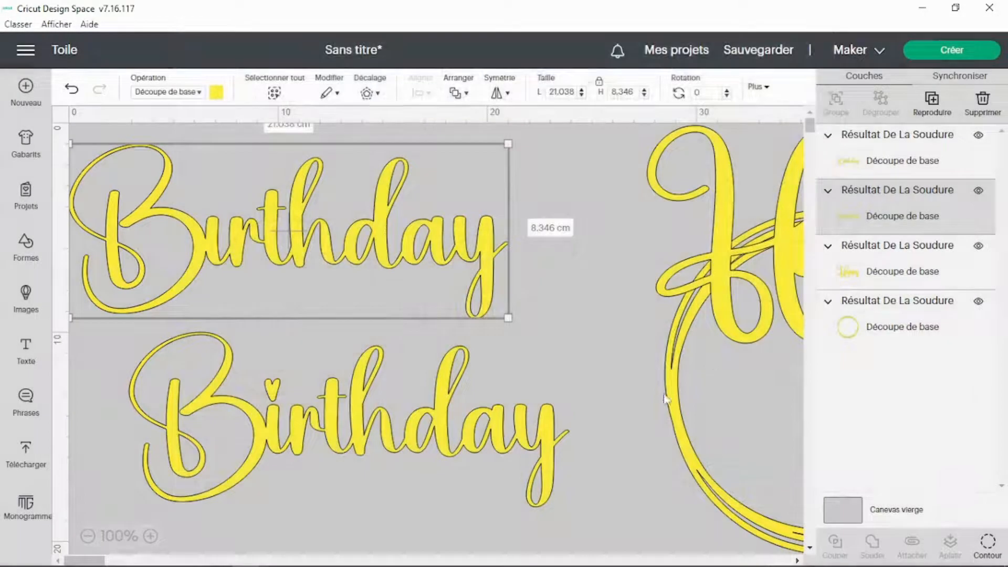
Step: Hide every contour of the lower Birthday copy, including the main lettering, except the heart-shaped dot
click(456, 443)
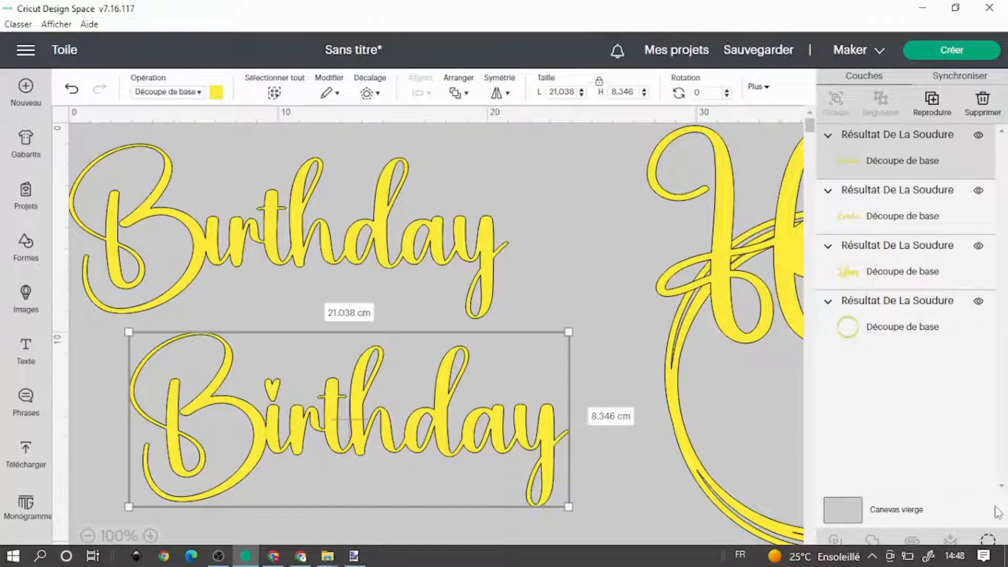
click(988, 544)
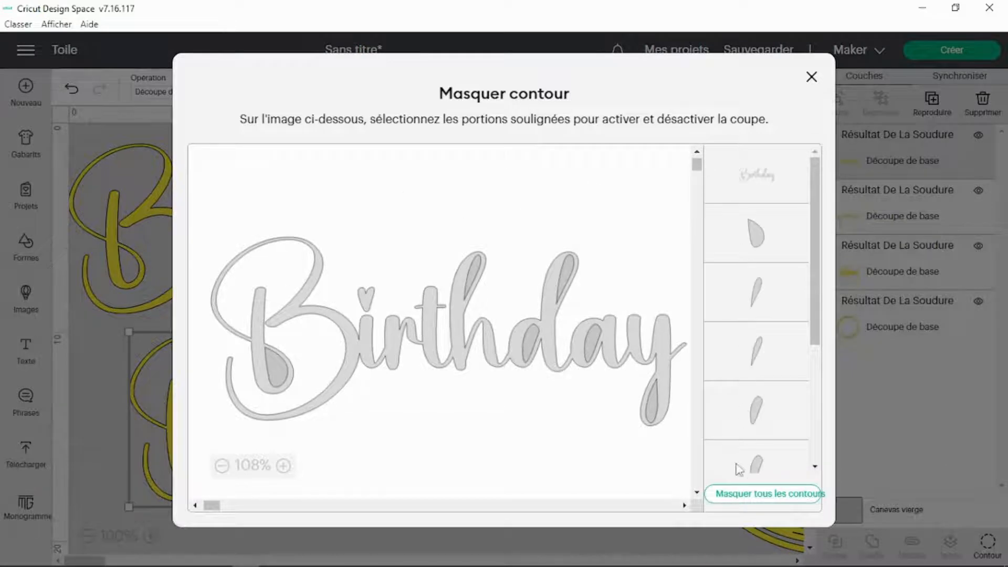
click(729, 496)
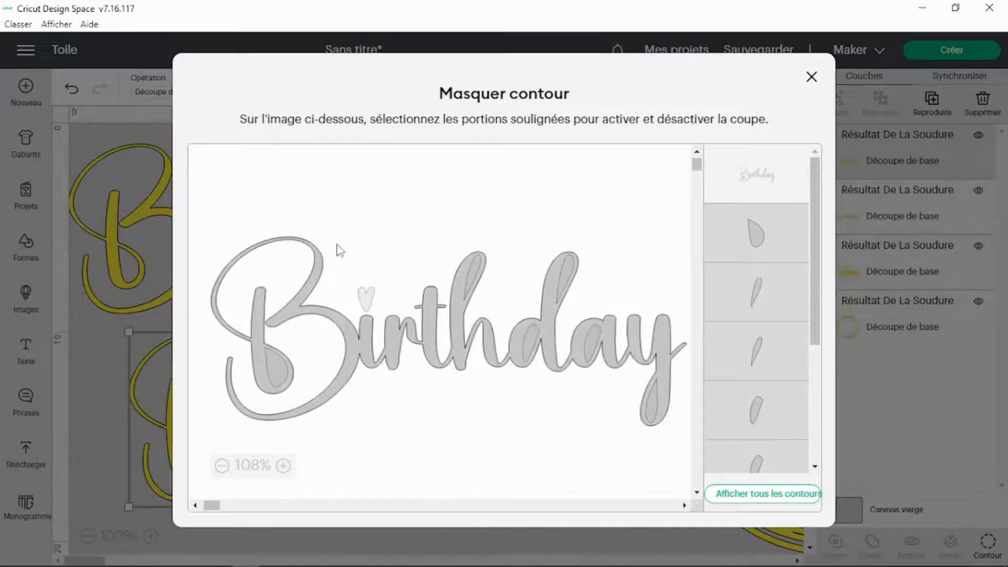
click(365, 301)
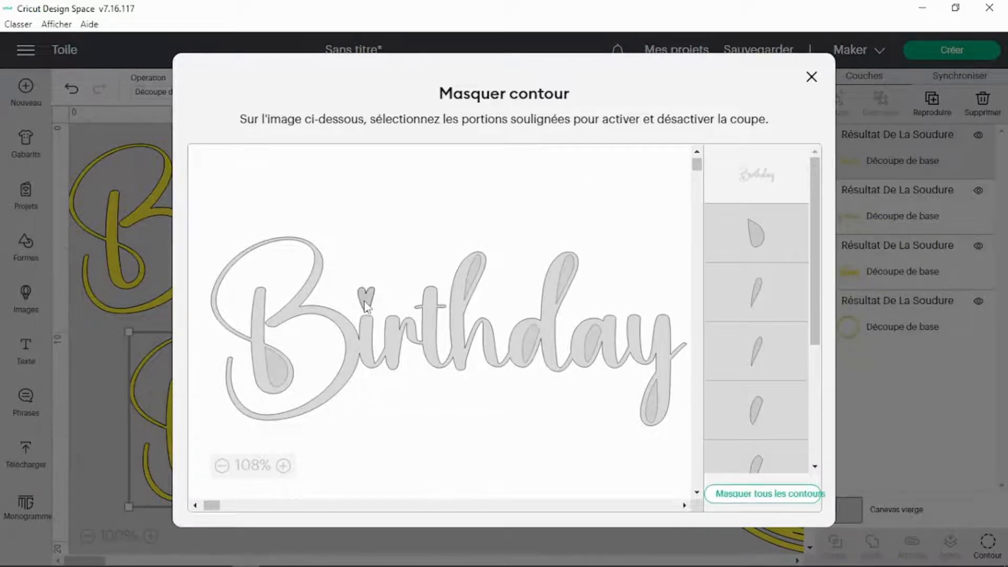
click(775, 183)
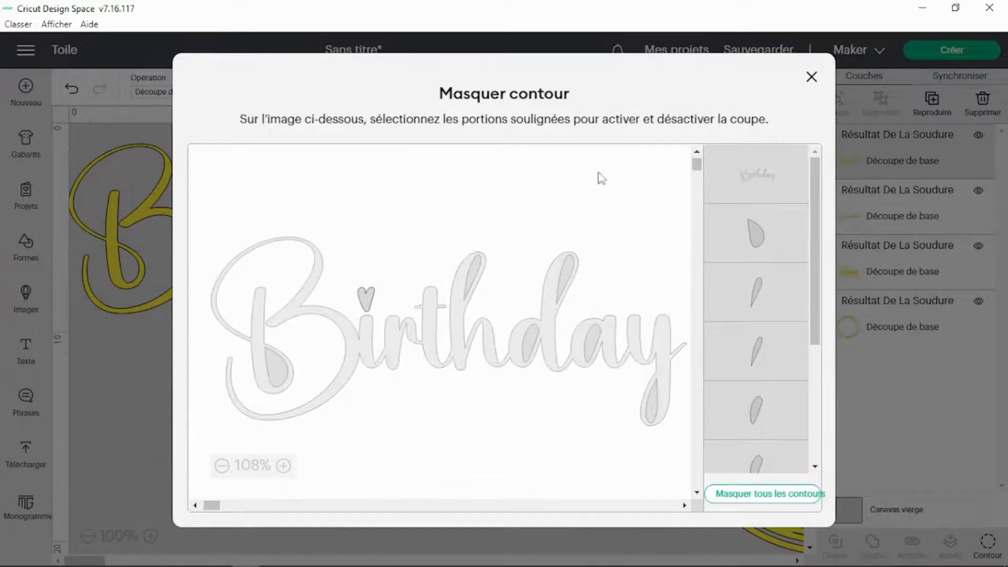
click(967, 348)
Step: Move the dotless Birthday lettering lower and place the separate heart above the i, lowering it until it overlaps the stem
drag(417, 252, 549, 298)
drag(272, 391, 190, 226)
drag(459, 298, 402, 372)
drag(172, 198, 288, 324)
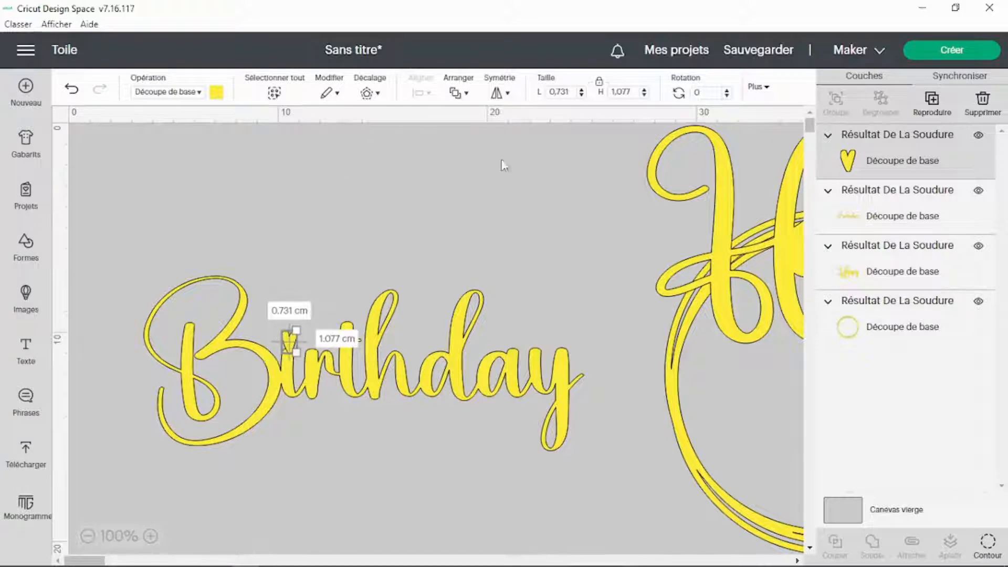
click(289, 339)
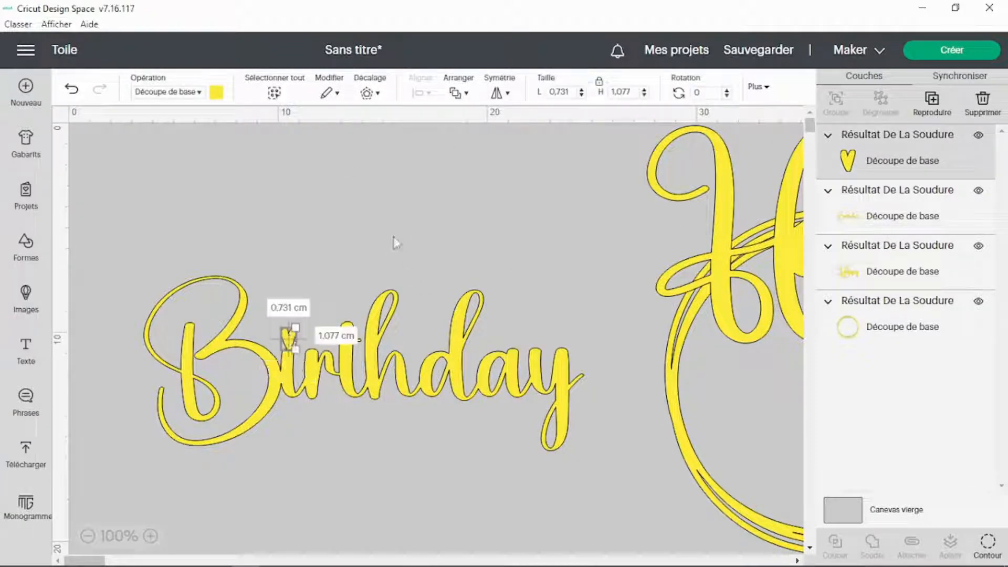
click(350, 297)
click(291, 340)
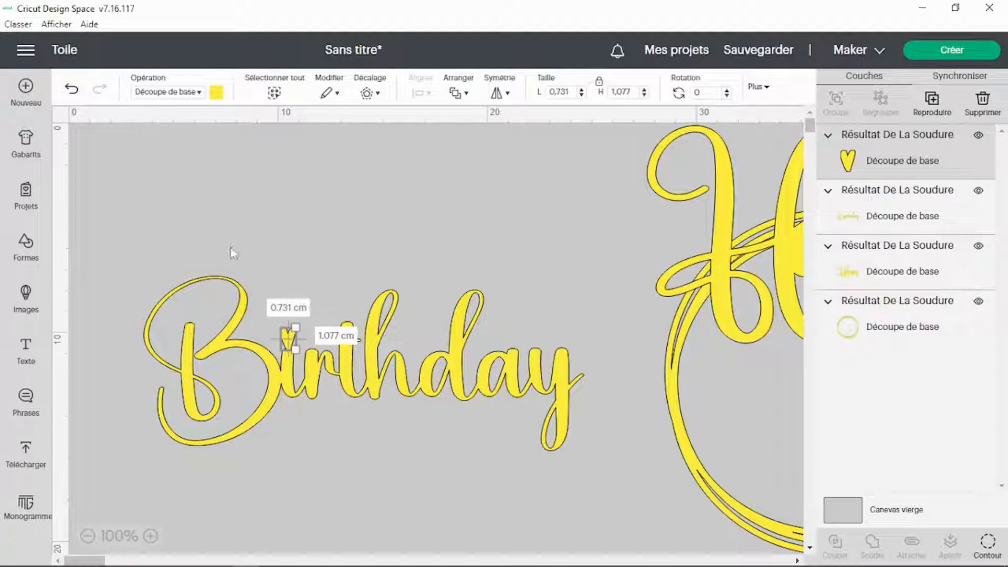
Step: Weld the heart and the Birthday lettering into one shape and reposition it beside the ring
click(382, 226)
drag(133, 195, 585, 463)
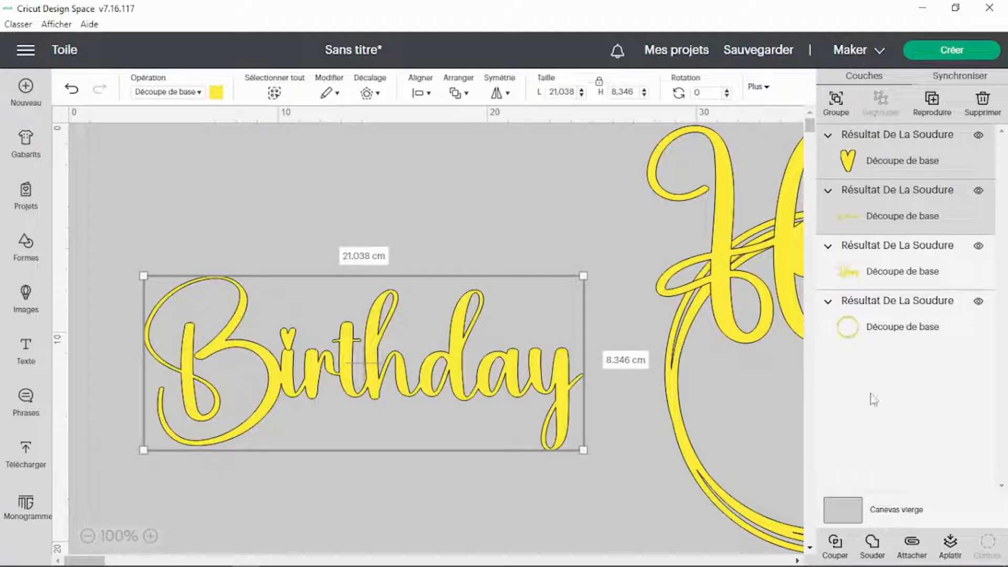
click(871, 546)
drag(344, 379, 387, 359)
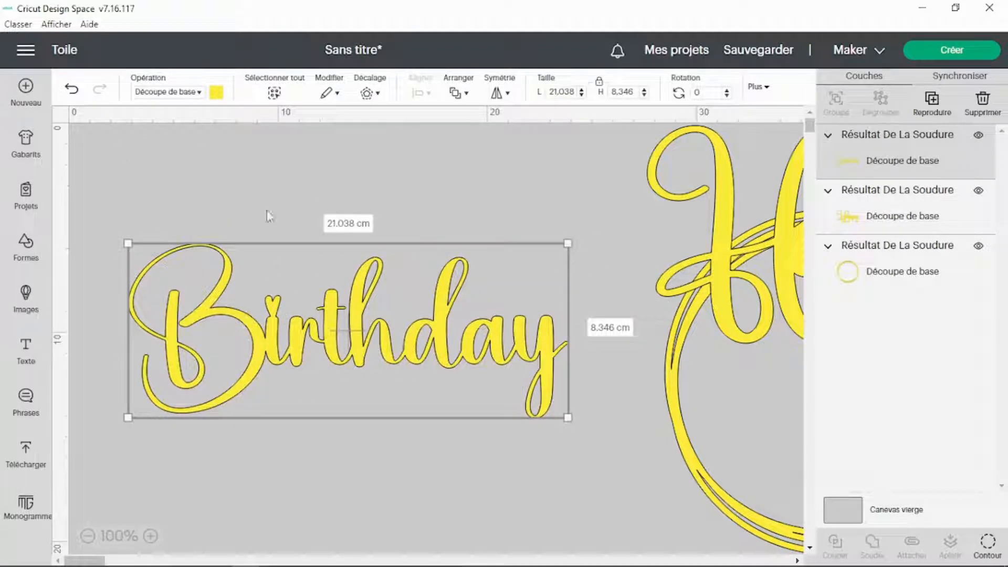
drag(371, 309, 381, 340)
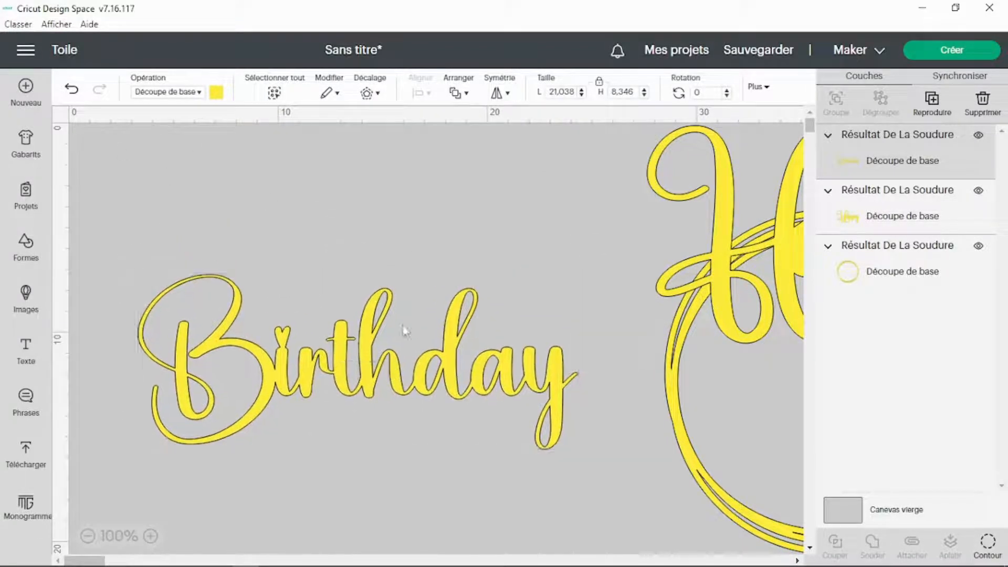
Step: Try a 0.1 cm offset on Birthday with the offset enlarged to about 26 × 10.5 cm, and undo both changes
click(379, 95)
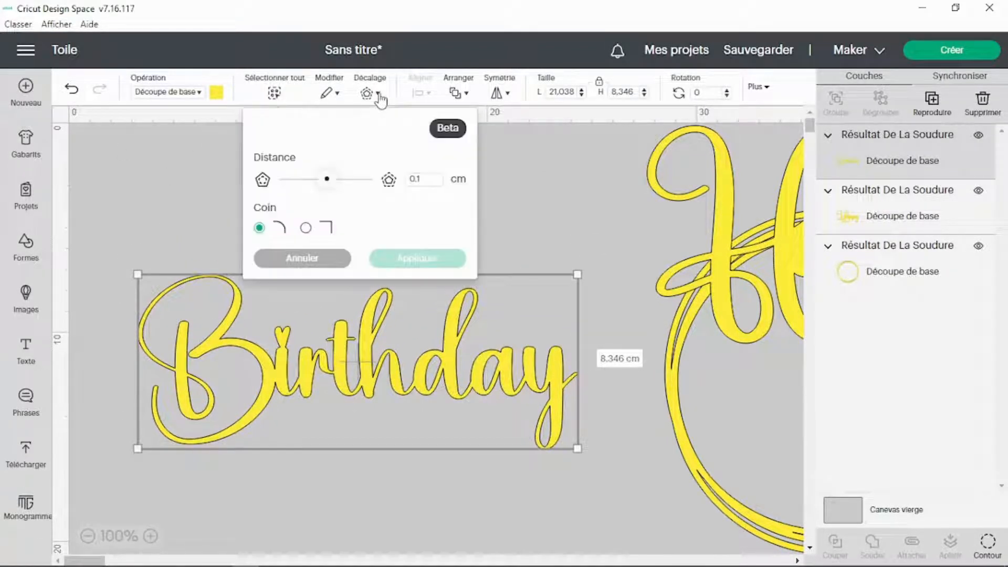
click(408, 260)
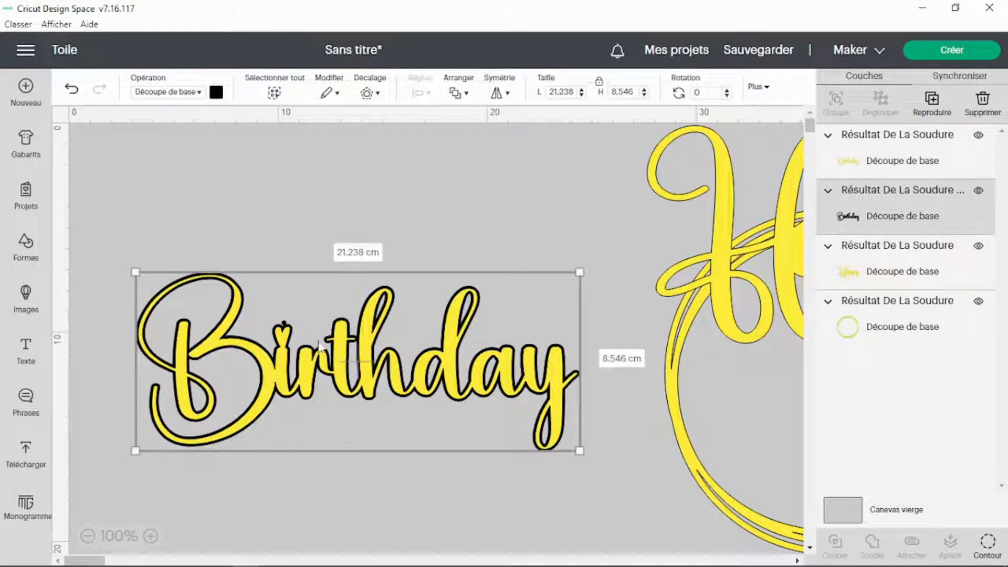
drag(580, 451, 680, 491)
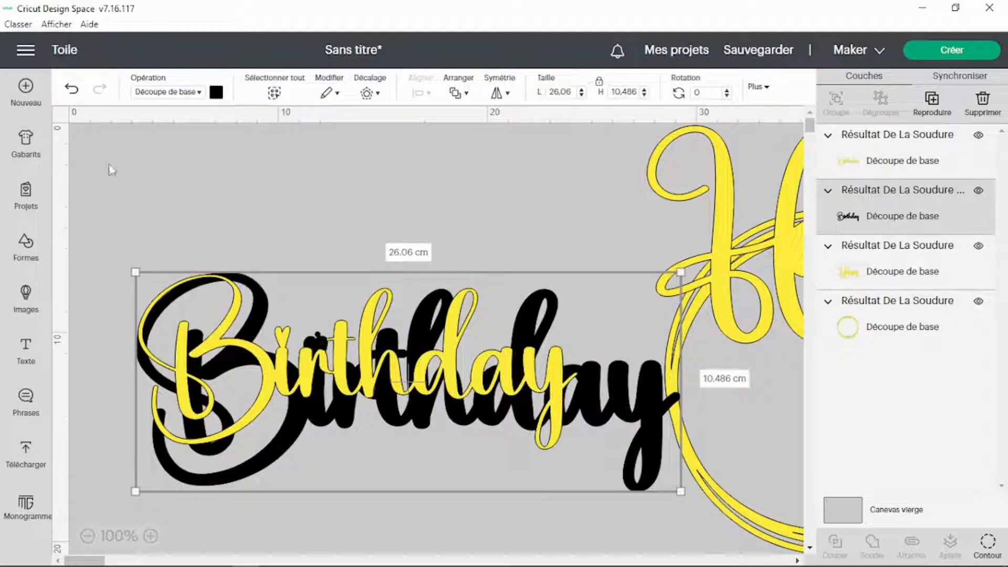
click(73, 94)
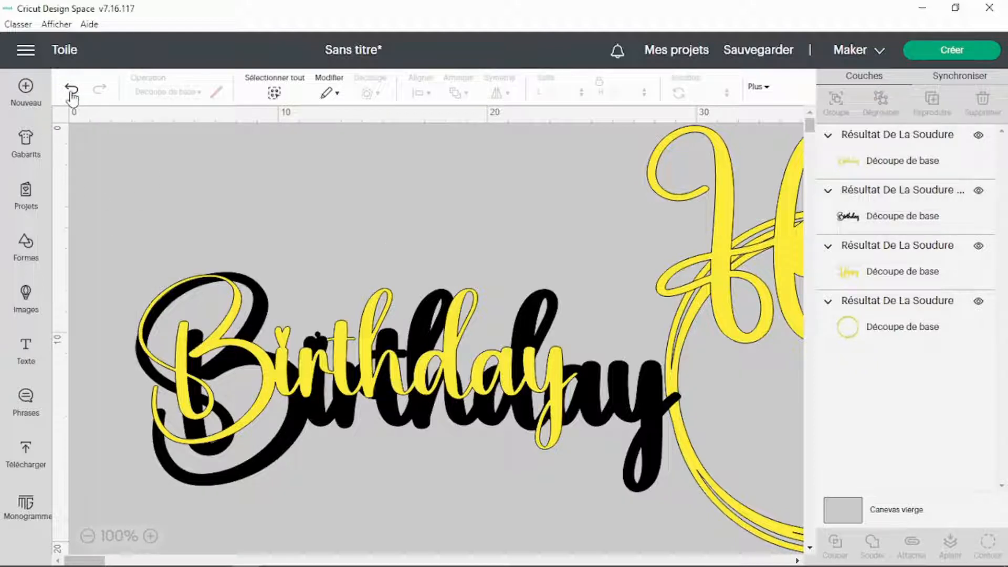
click(71, 93)
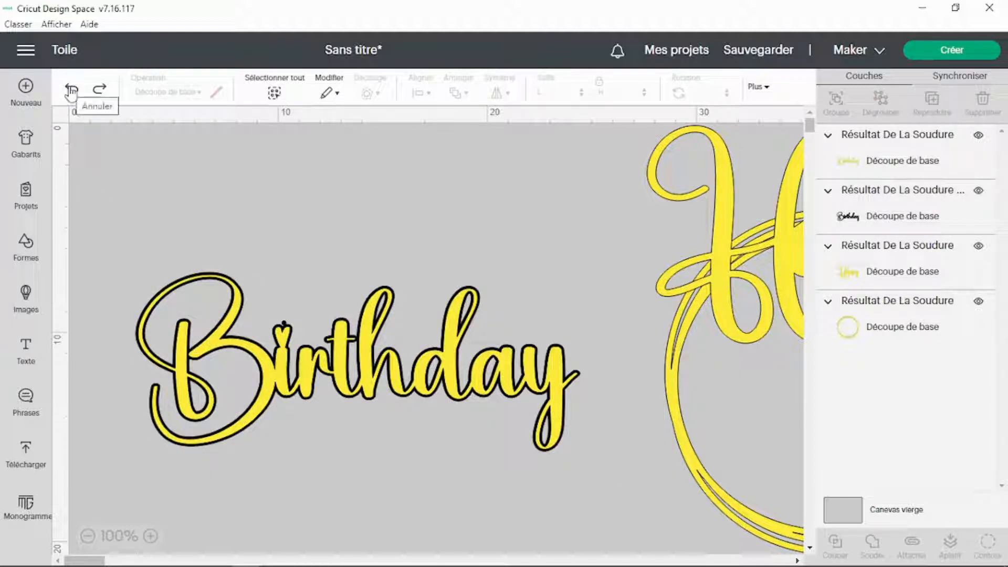
click(72, 92)
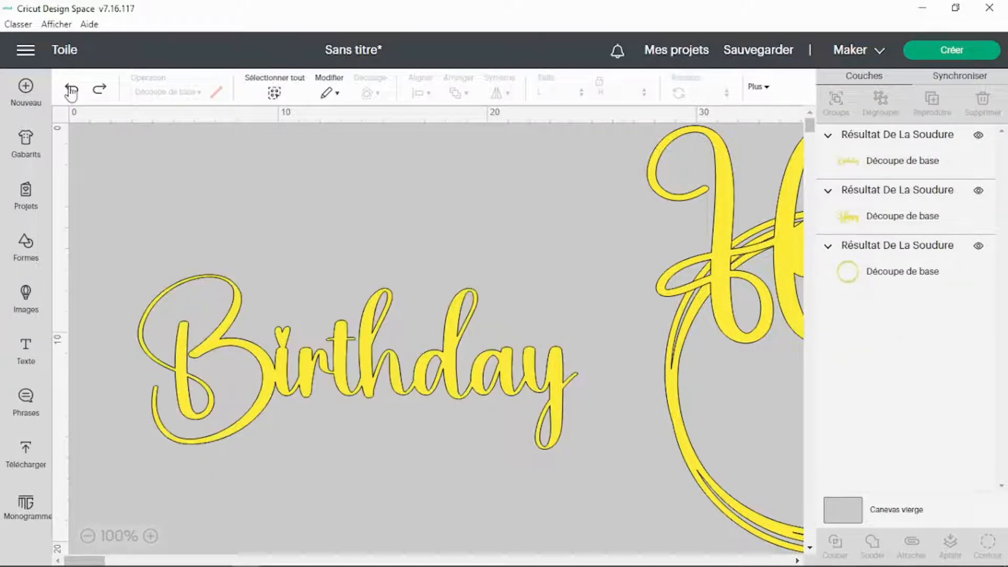
Step: Hide the tiny stray contour in the welded Birthday shape, the last one in its contour list
click(450, 372)
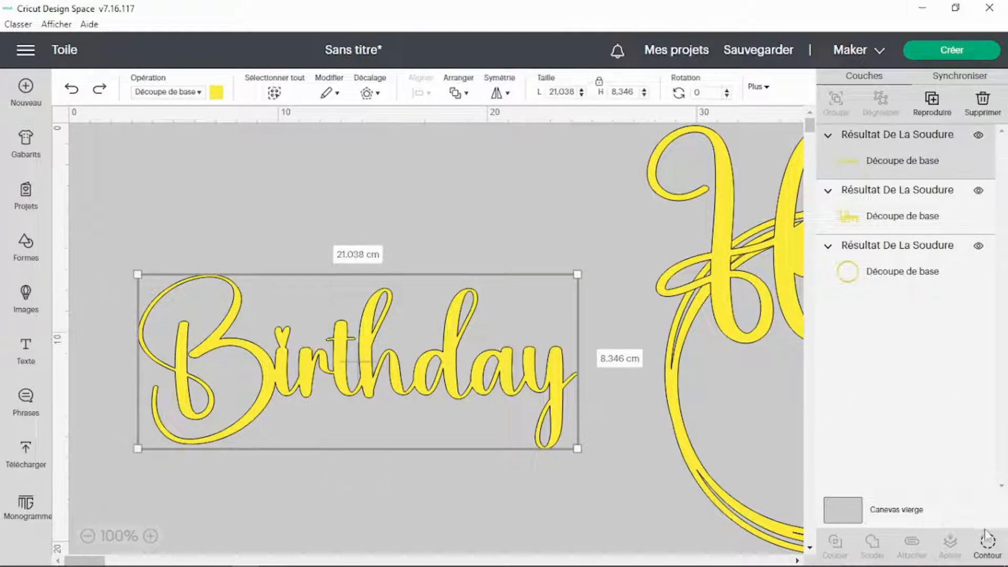
click(988, 546)
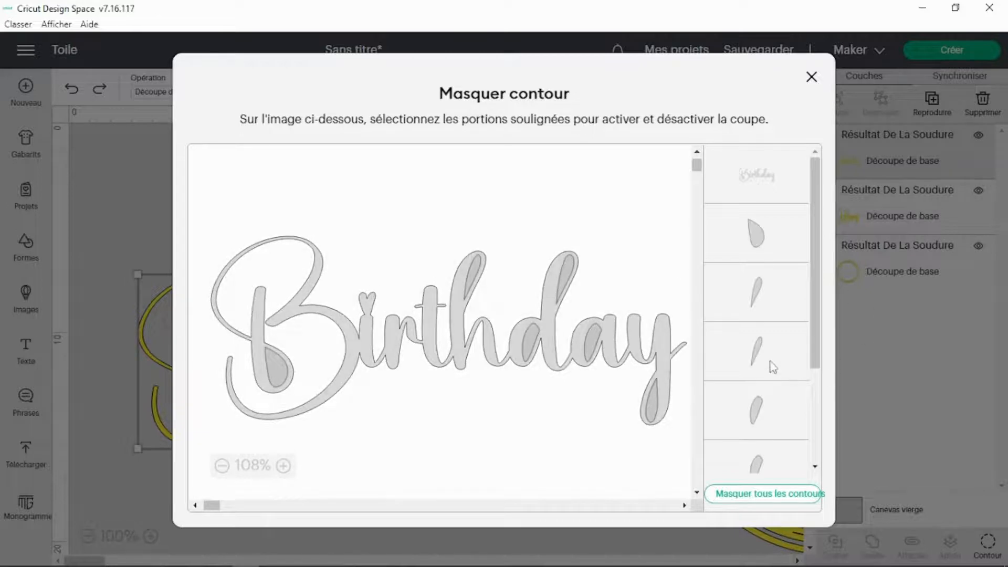
scroll(758, 381, down, 3)
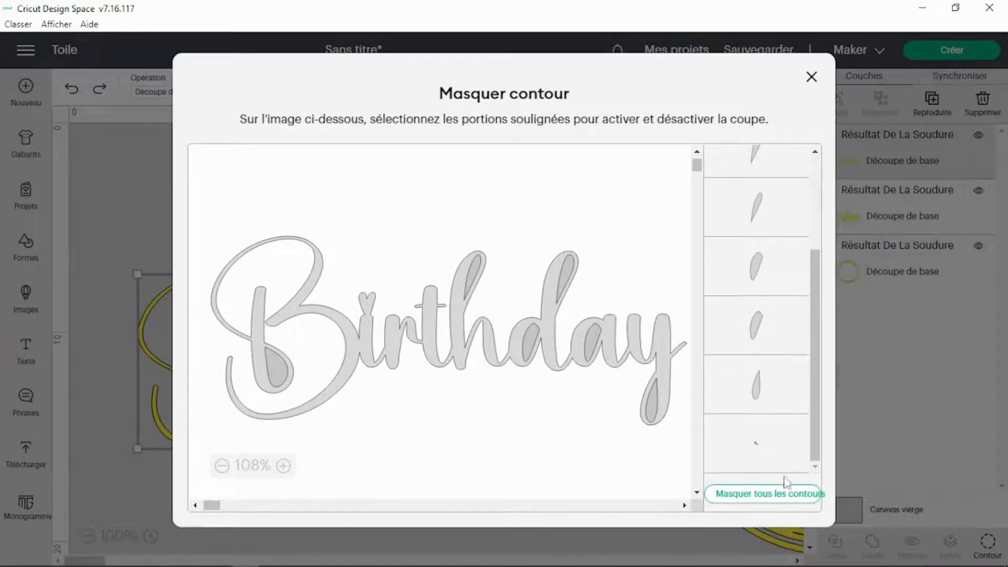
click(761, 452)
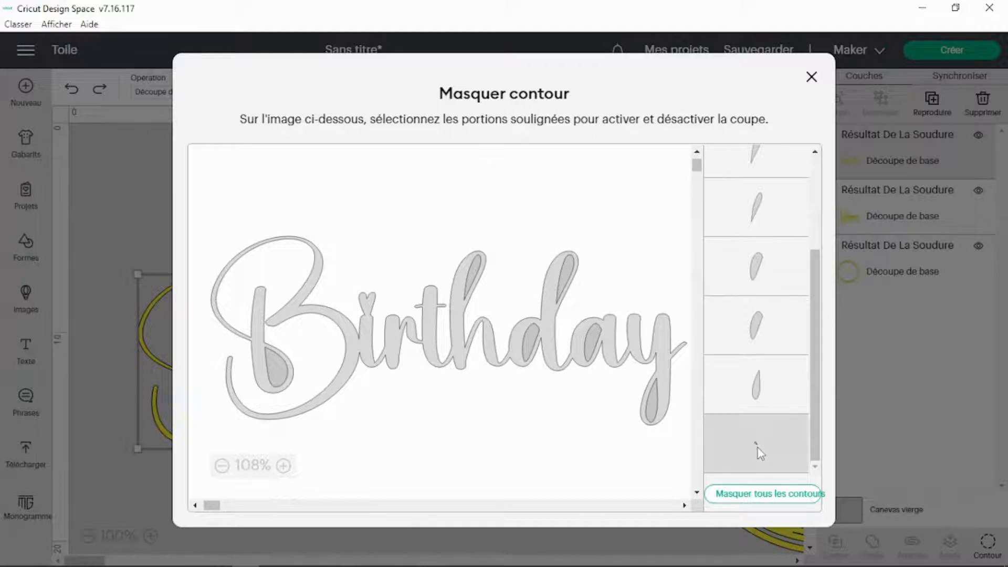
click(877, 400)
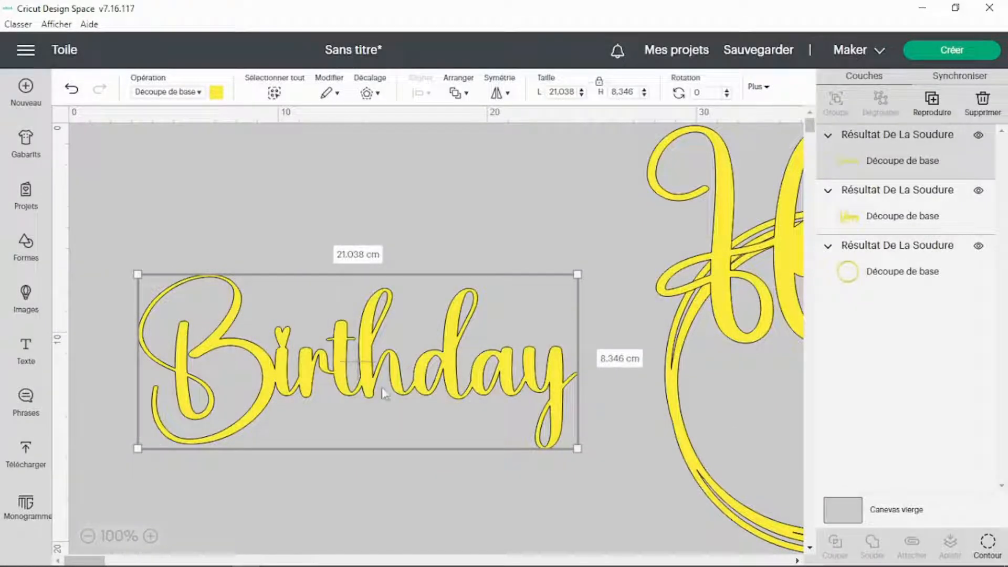
Step: Thicken Birthday by welding it with a 0.1 cm rounded offset, and sync its colour to the yellow of the other shapes
click(367, 93)
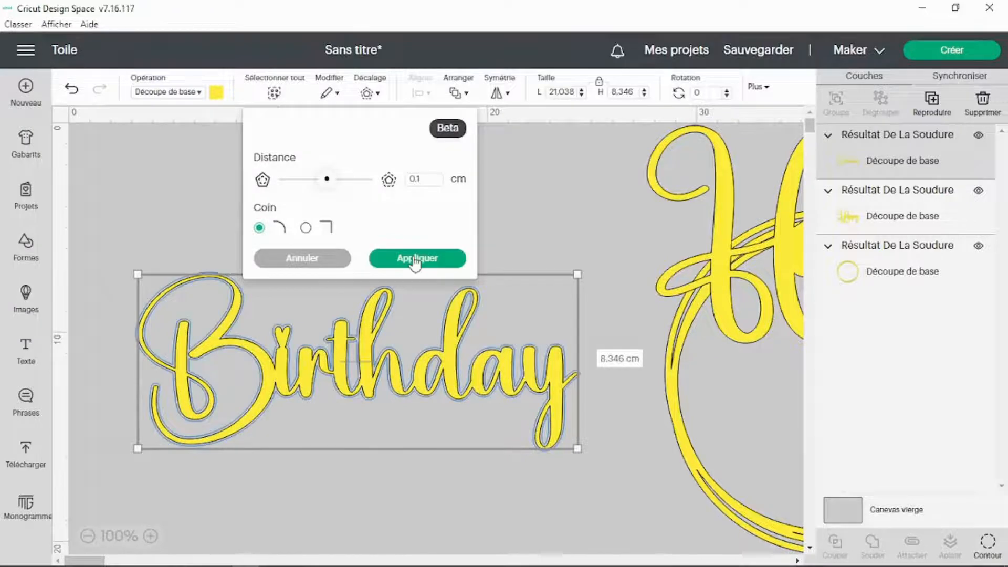
click(415, 259)
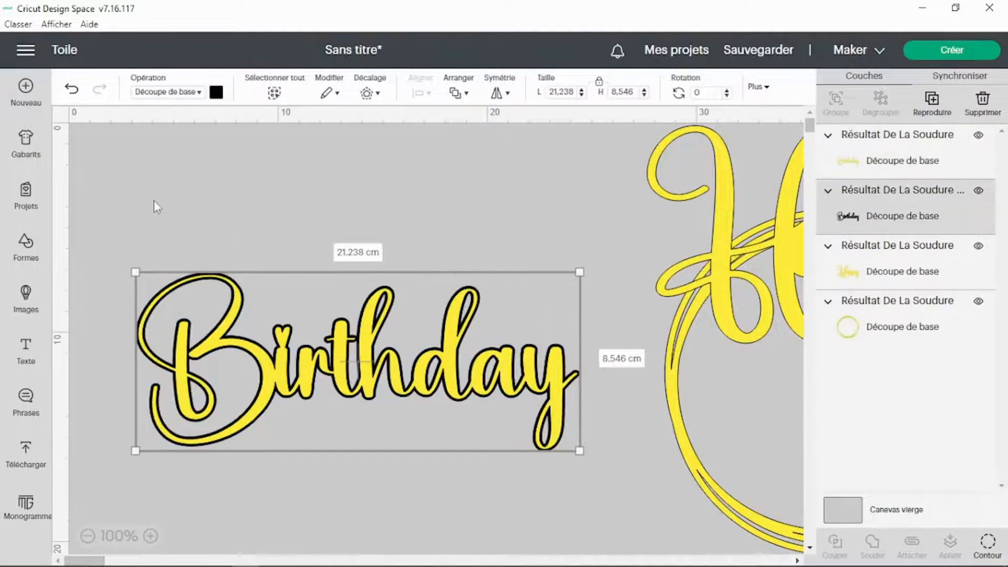
drag(154, 201, 465, 429)
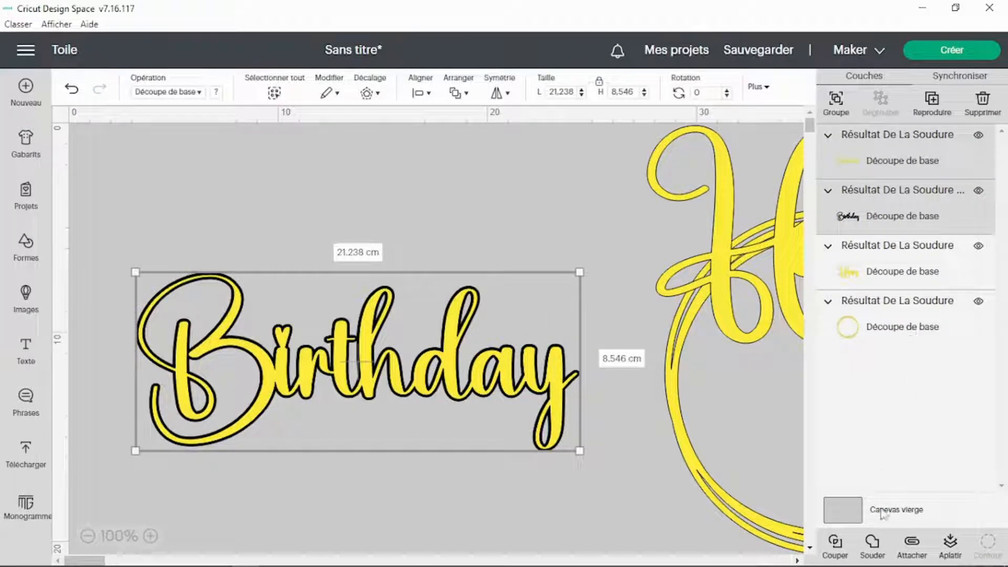
click(872, 546)
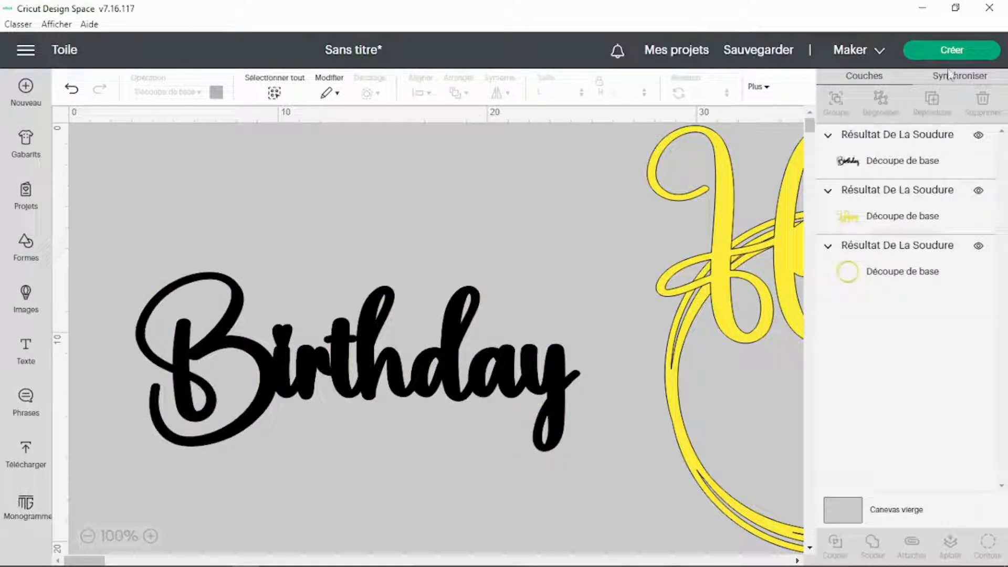
click(963, 79)
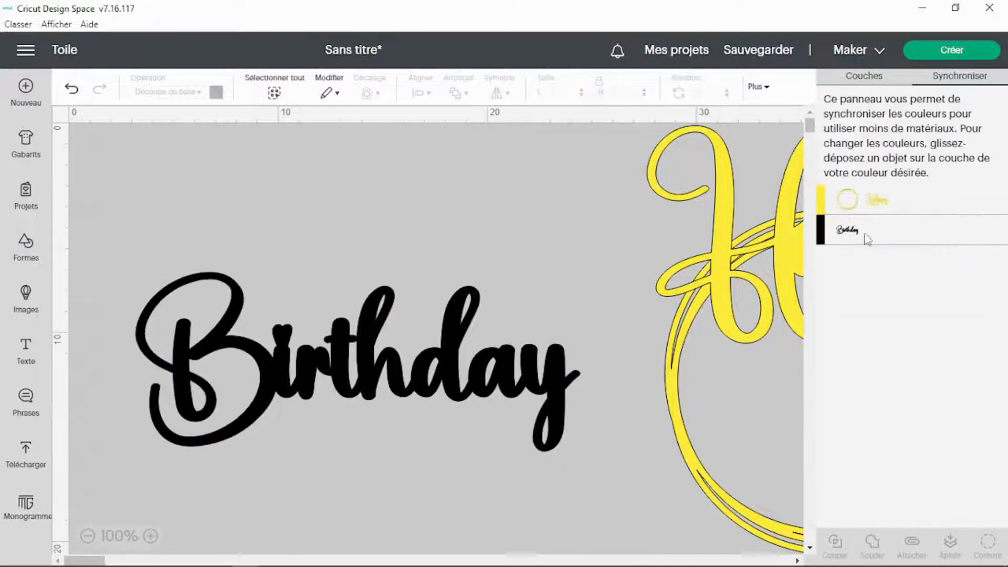
drag(865, 233, 879, 200)
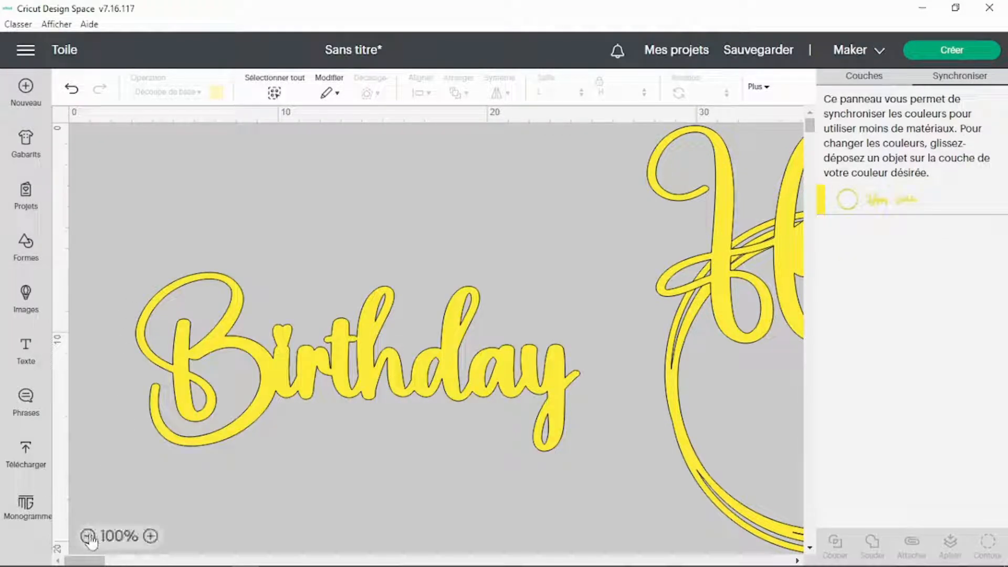
Step: Move the ring and the Happy lettering left so that both overlap the Birthday lettering, and return to the layer list
drag(669, 367, 382, 305)
drag(789, 240, 211, 274)
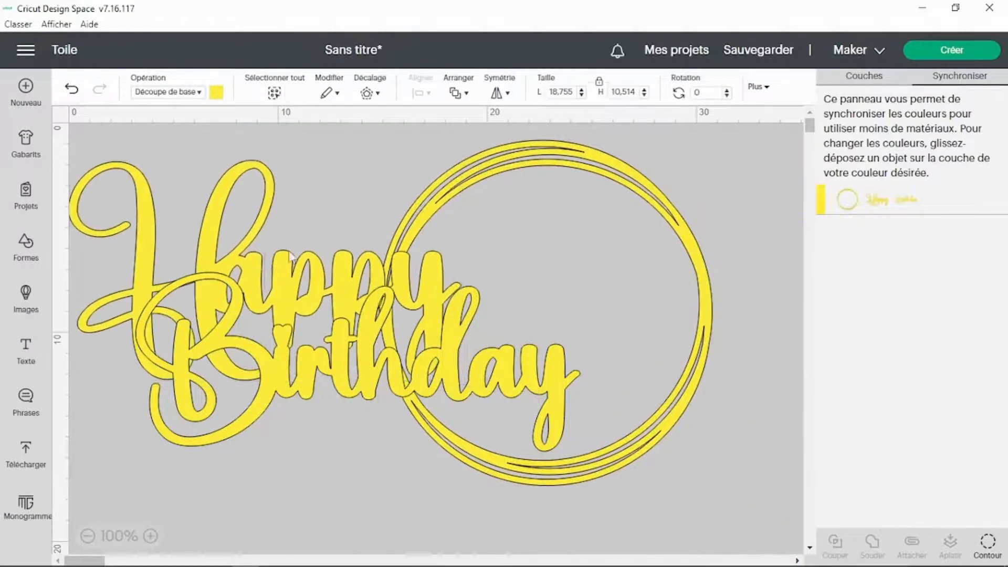
click(869, 77)
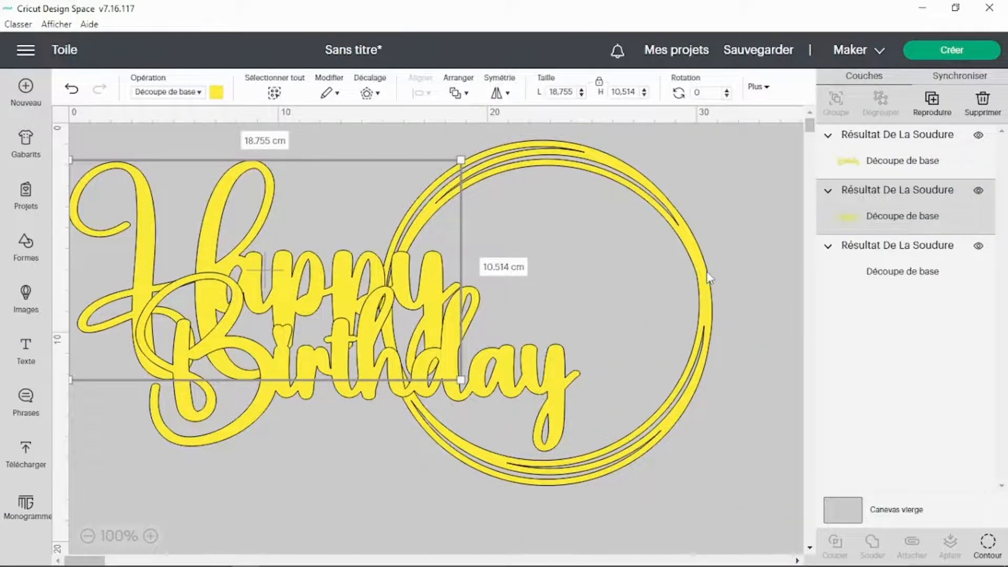
Step: Move the ring clear of the lettering, shift Happy onto Birthday, and scale both words down together to about 15.3 cm wide
drag(708, 277, 773, 280)
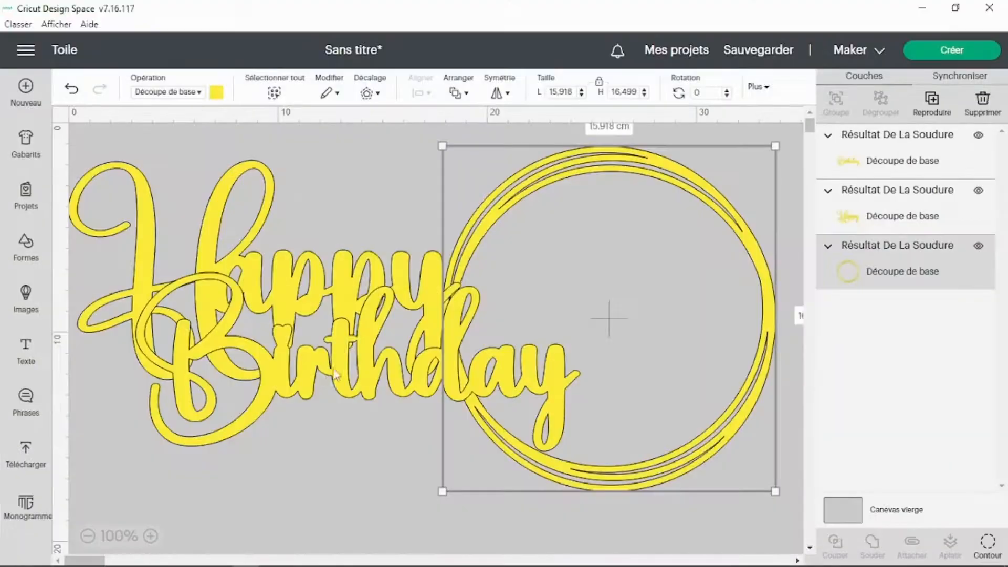
click(515, 436)
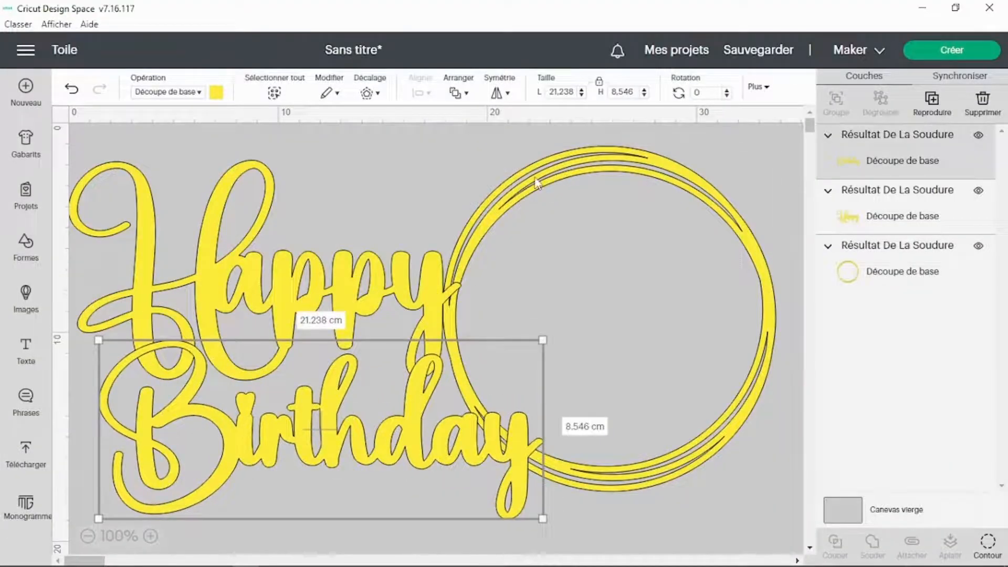
drag(535, 183, 609, 181)
drag(281, 282, 316, 384)
drag(198, 192, 295, 468)
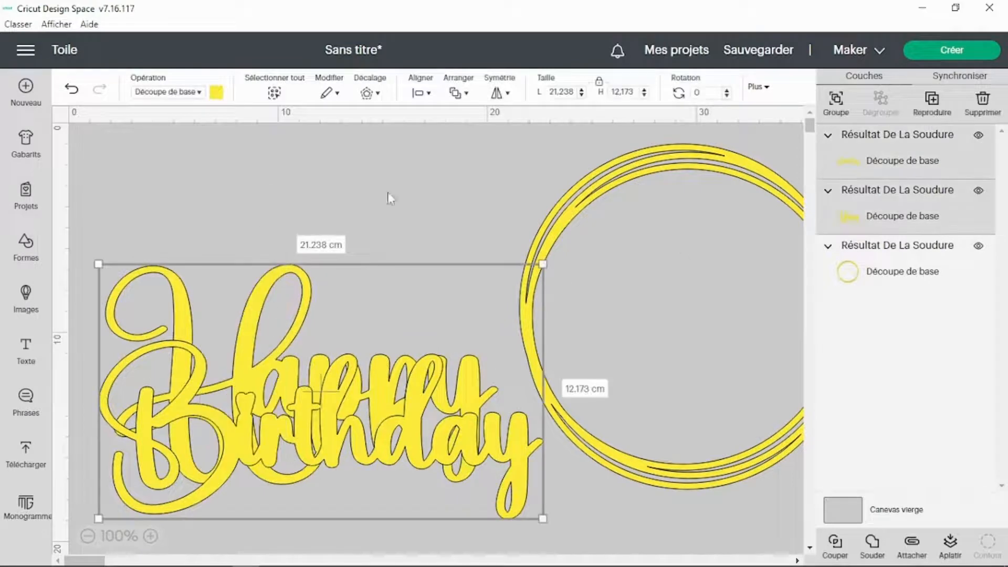
drag(542, 263, 334, 335)
Step: Move the ring back beside the lettering and rotate it about 9.31°
drag(614, 191, 502, 179)
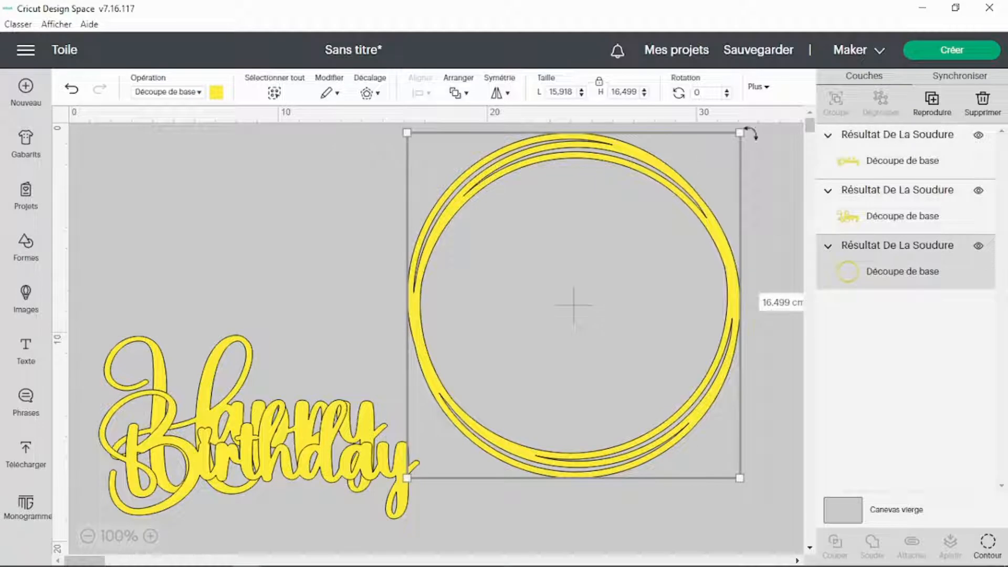
drag(752, 134, 766, 169)
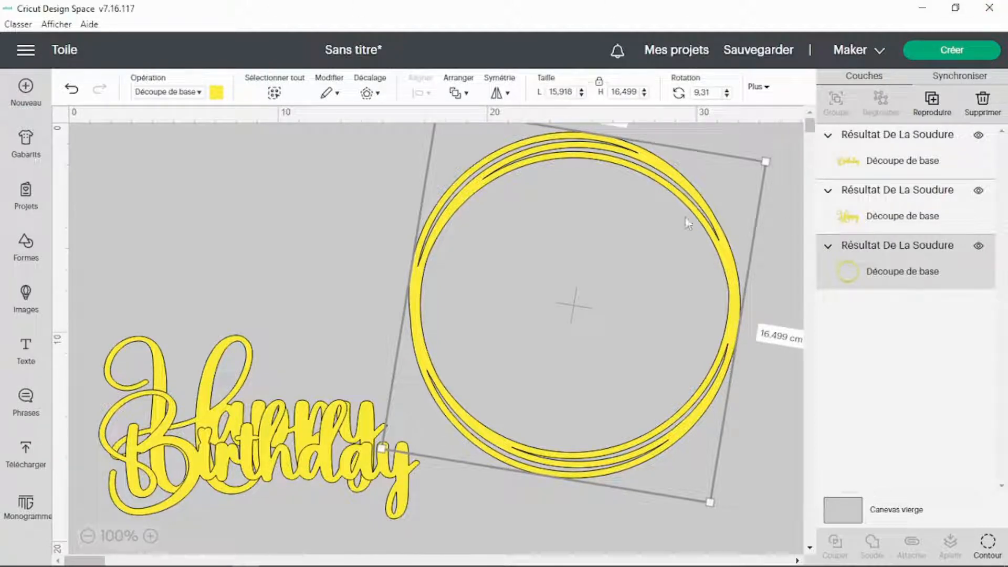
click(214, 295)
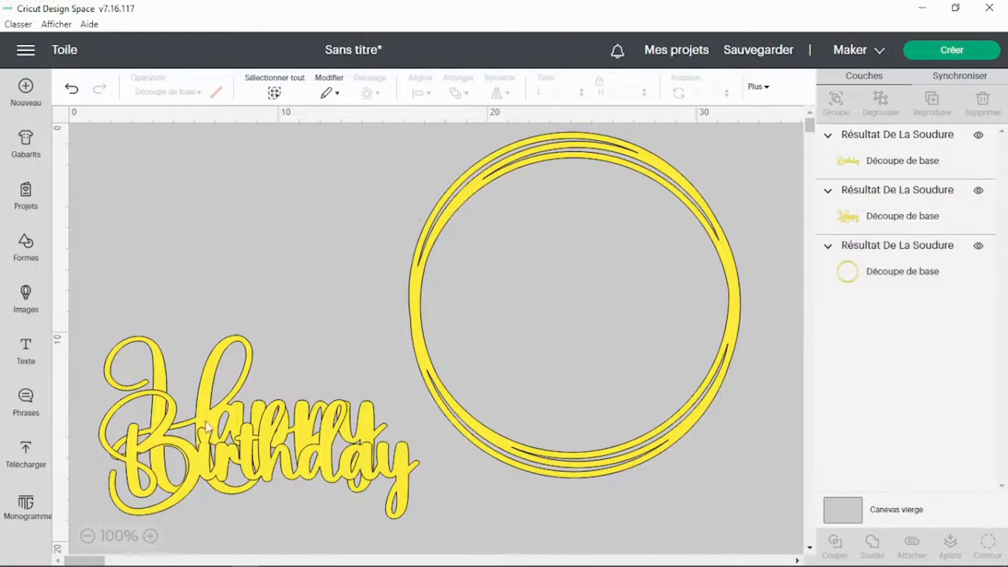
Step: Place Birthday across the inside of the ring, scaled to about 14.2 × 5.7 cm and rotated about 8.68°
drag(195, 417, 181, 173)
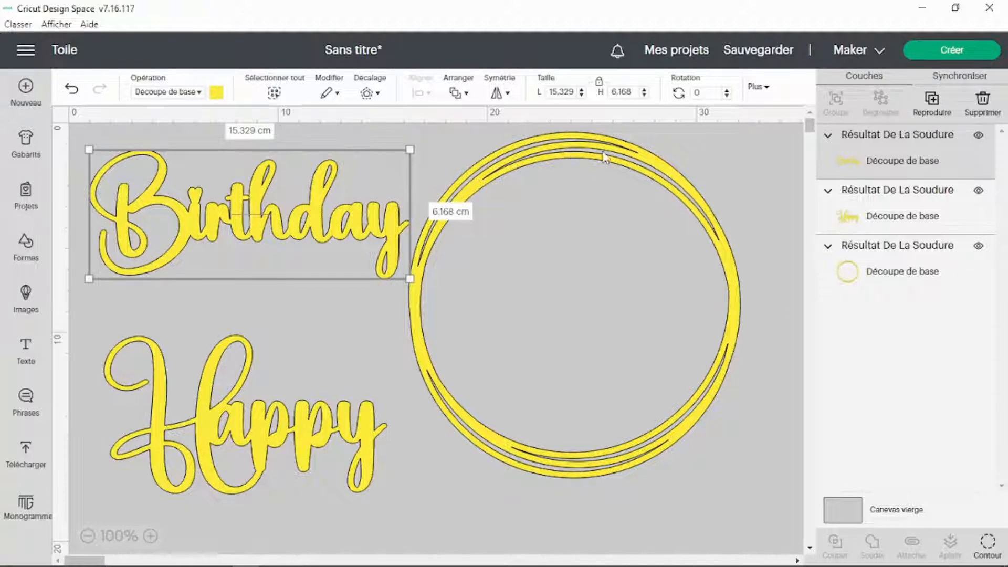
drag(355, 231, 687, 354)
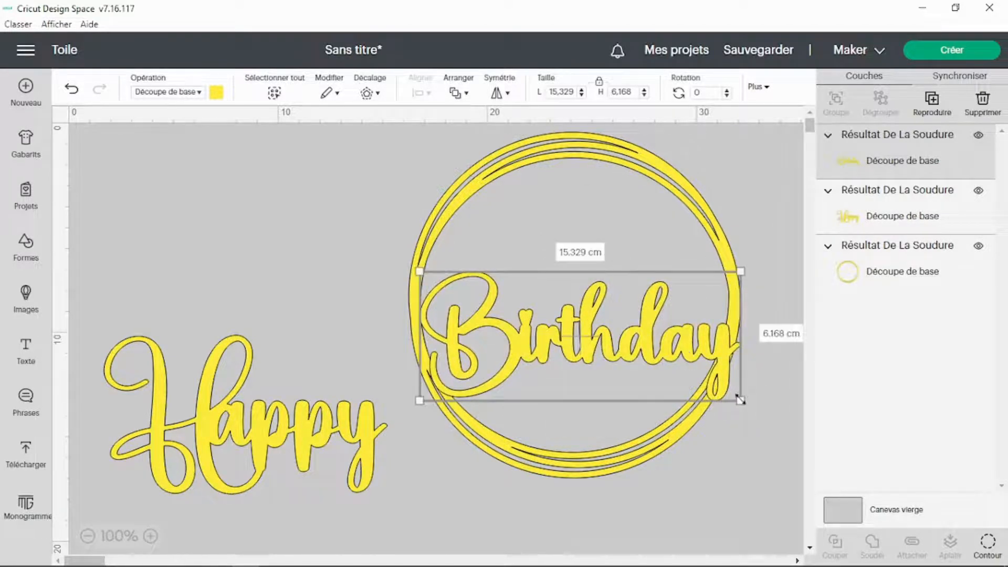
drag(740, 400, 693, 374)
drag(727, 273, 741, 300)
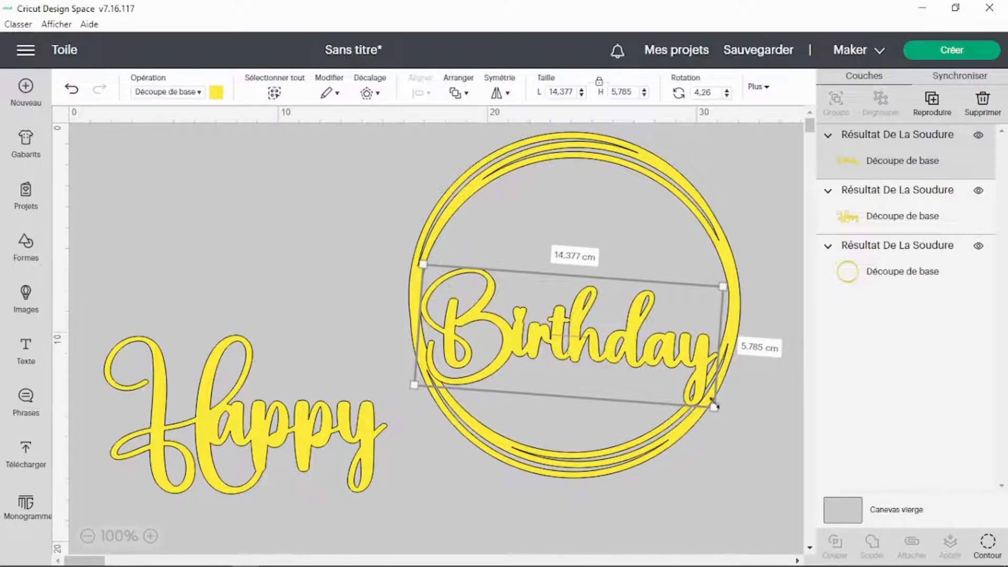
drag(714, 406, 710, 405)
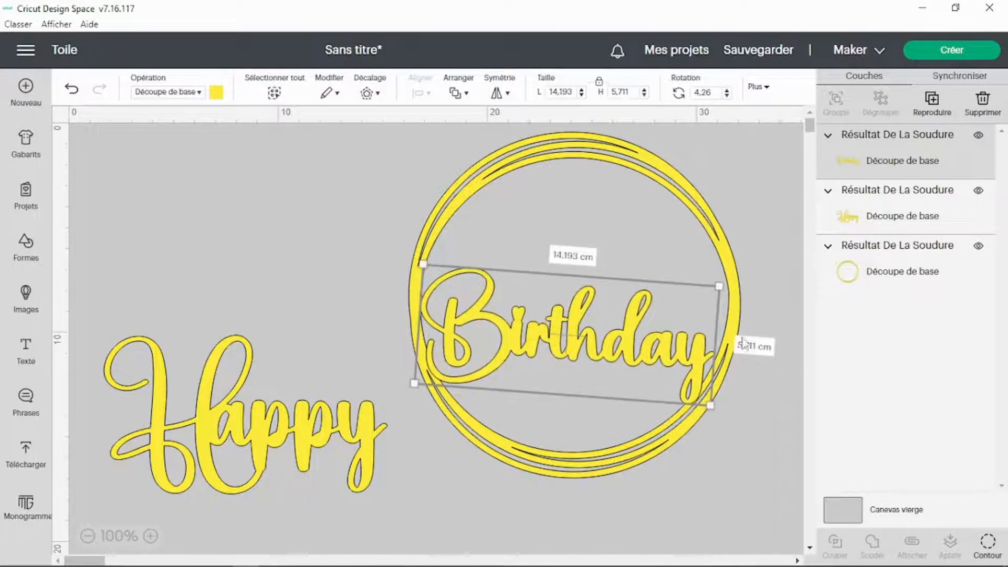
drag(730, 286, 736, 299)
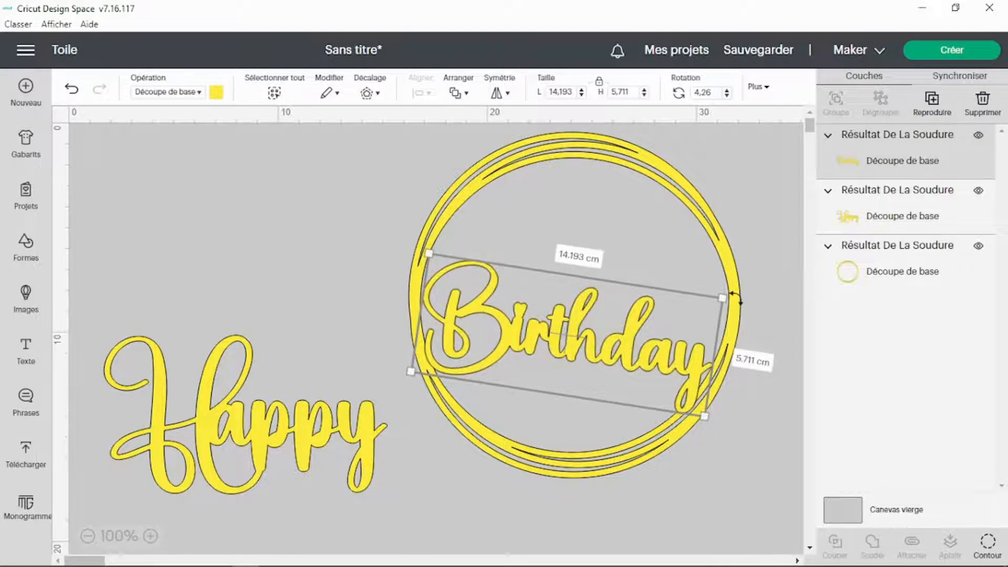
drag(735, 299, 735, 299)
drag(604, 359, 605, 360)
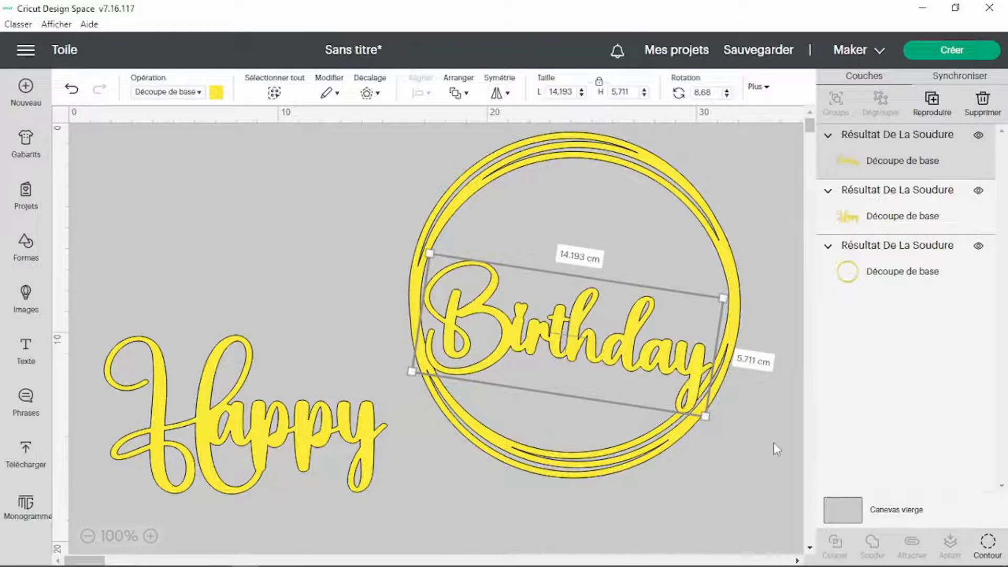
click(717, 452)
drag(683, 386, 680, 386)
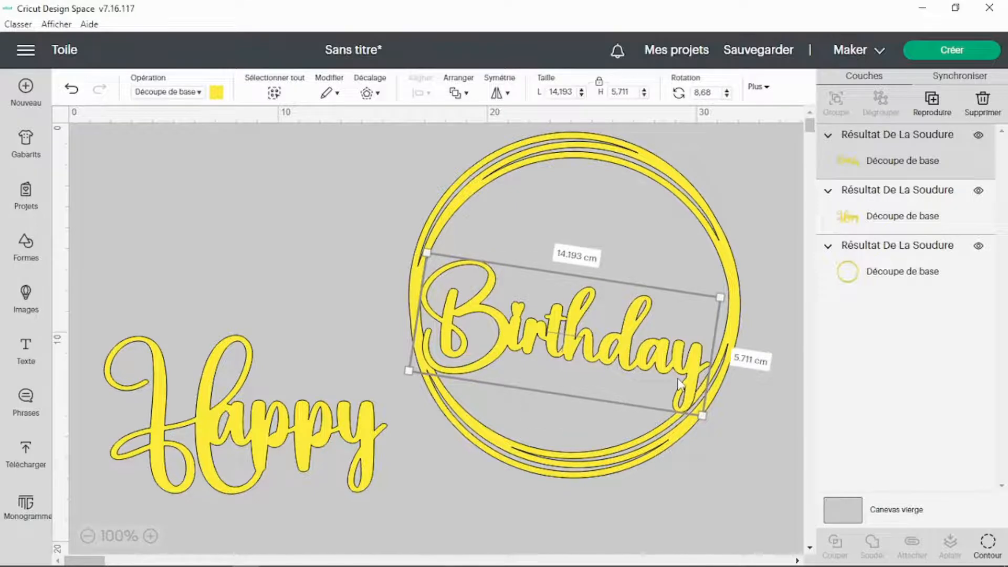
Step: Move Happy into the ring above Birthday and scale it down to about 11.5 × 6.5 cm
click(298, 441)
drag(298, 440, 651, 264)
drag(739, 316, 698, 292)
drag(676, 244, 686, 235)
click(647, 360)
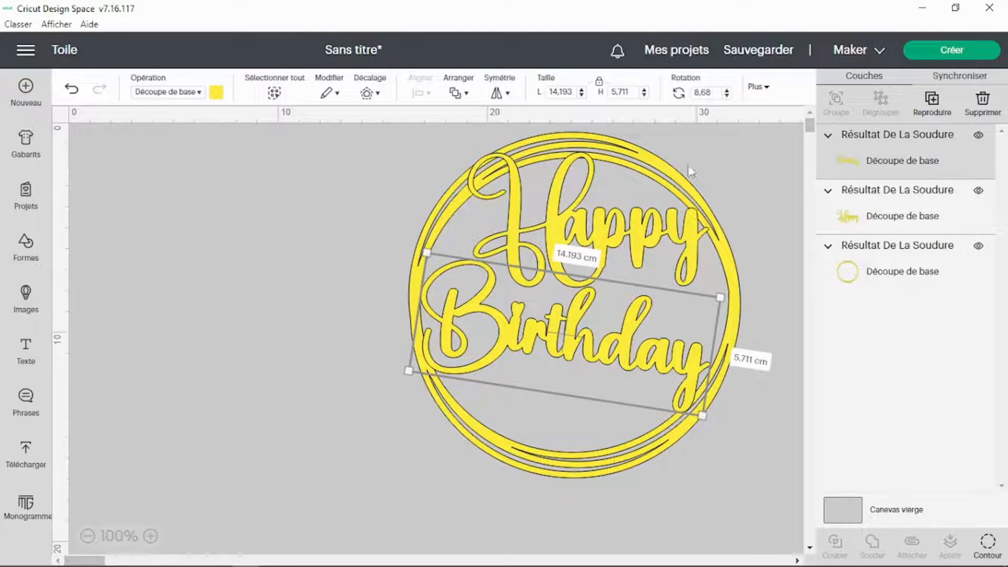
Step: Set Happy's rotation to 8.68° and shift it down and right towards the ring's edge
click(645, 232)
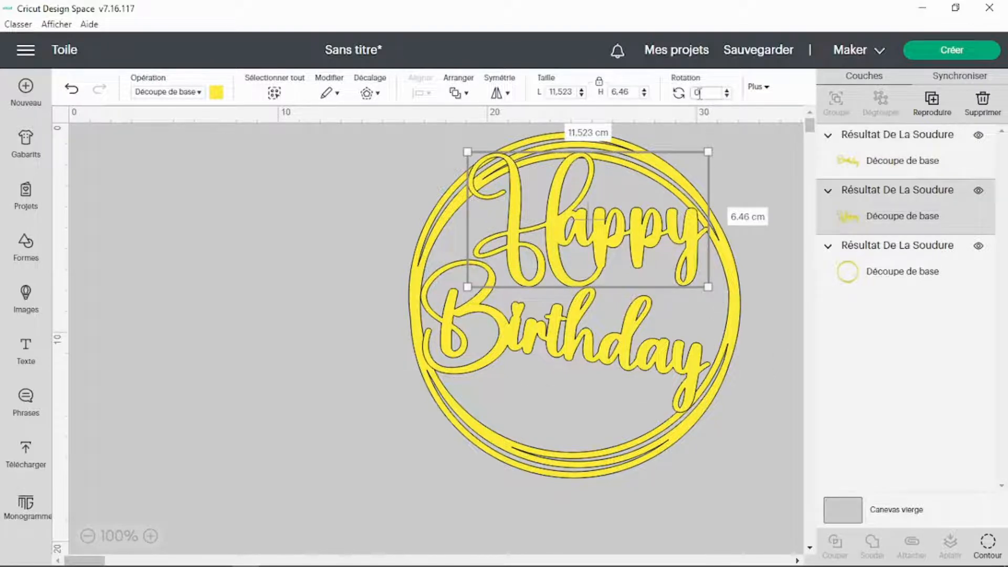
key(BackSpace)
text(8,68)
key(Return)
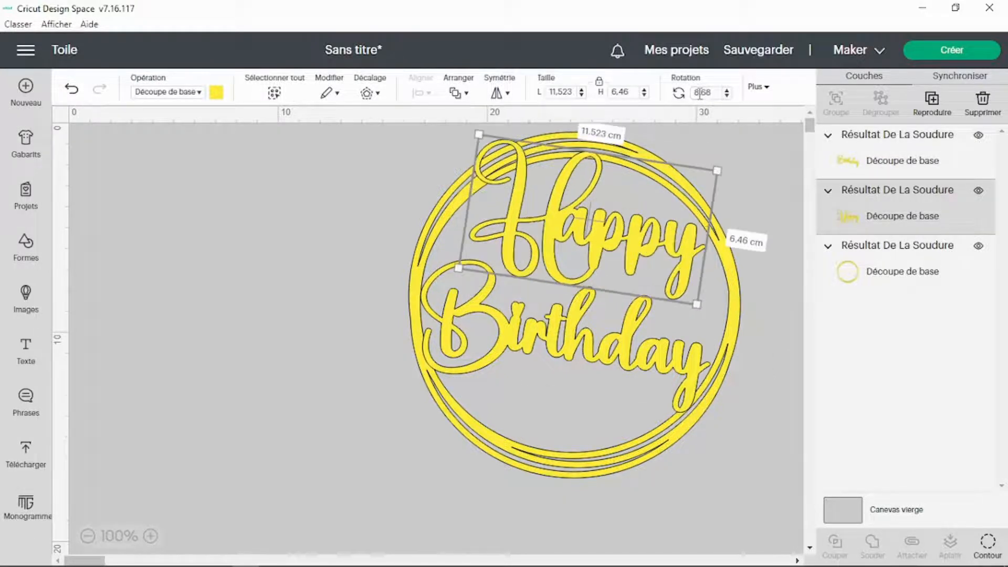
drag(609, 255, 621, 264)
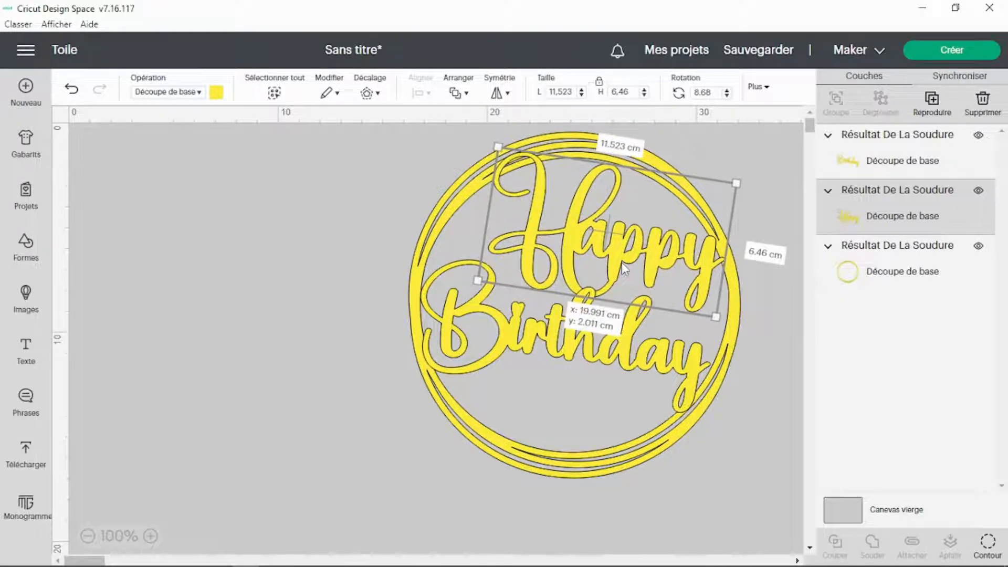
drag(621, 263, 617, 275)
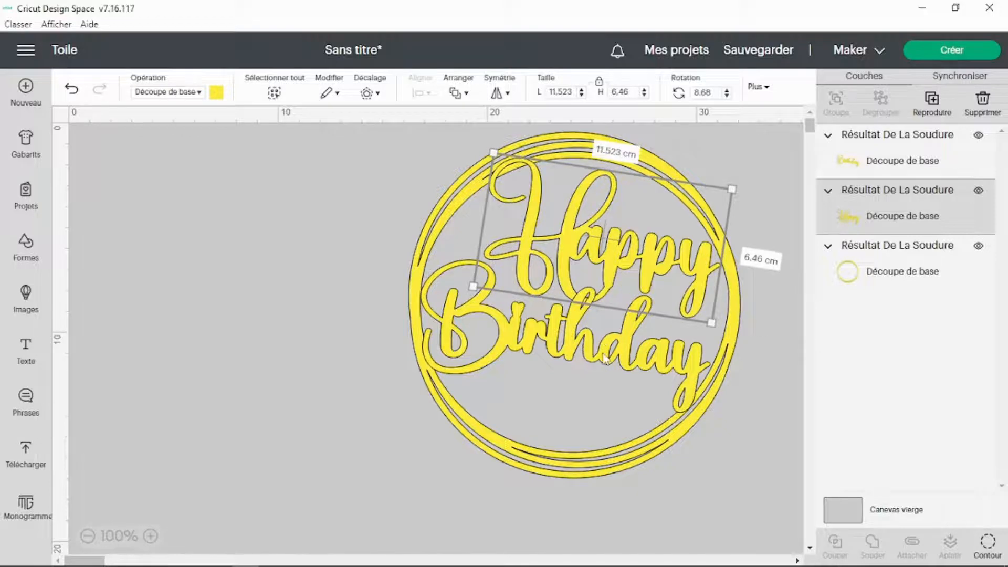
Step: Shrink Birthday to about 12.7 × 5.1 cm and move it lower in the ring, clear of Happy
drag(605, 358, 607, 366)
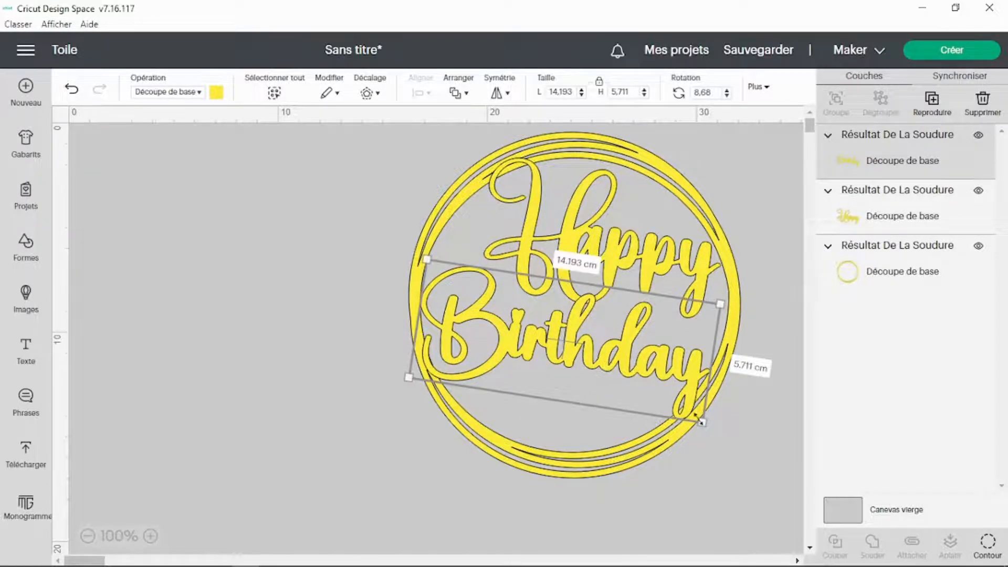
drag(701, 422, 681, 405)
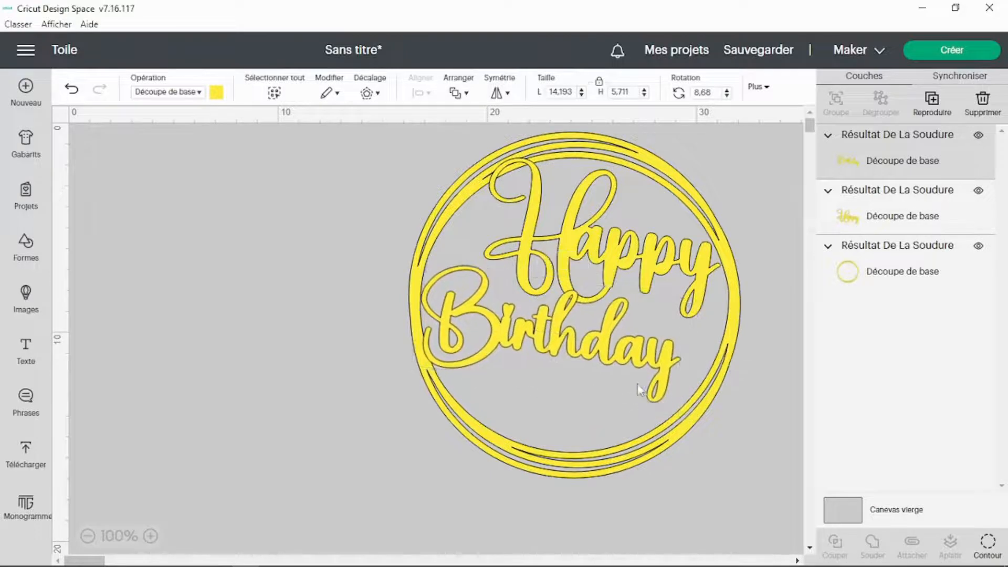
drag(639, 362, 639, 386)
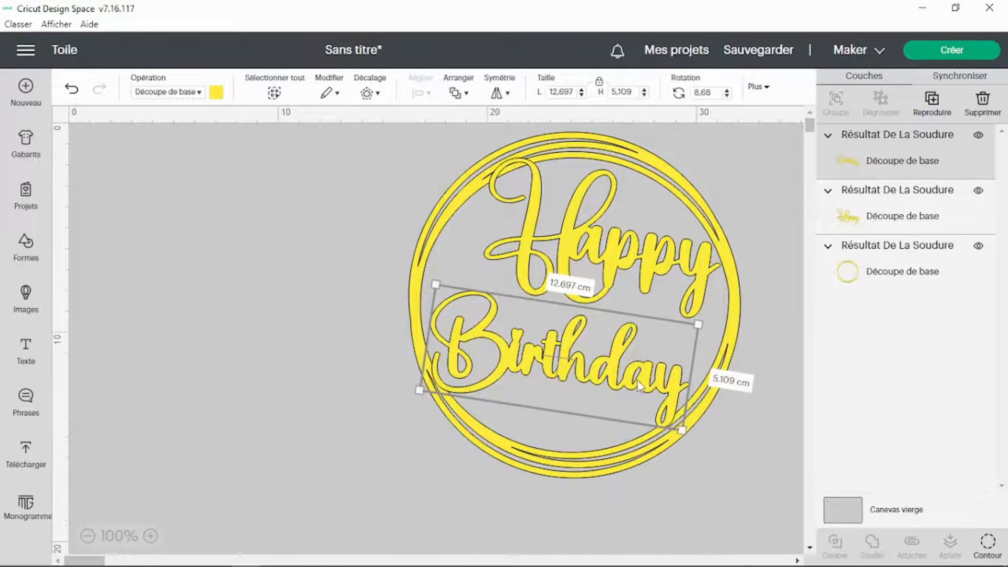
Step: Shrink Happy to about 11 × 6.1 cm and move it right so that its y overlaps the ring
click(598, 262)
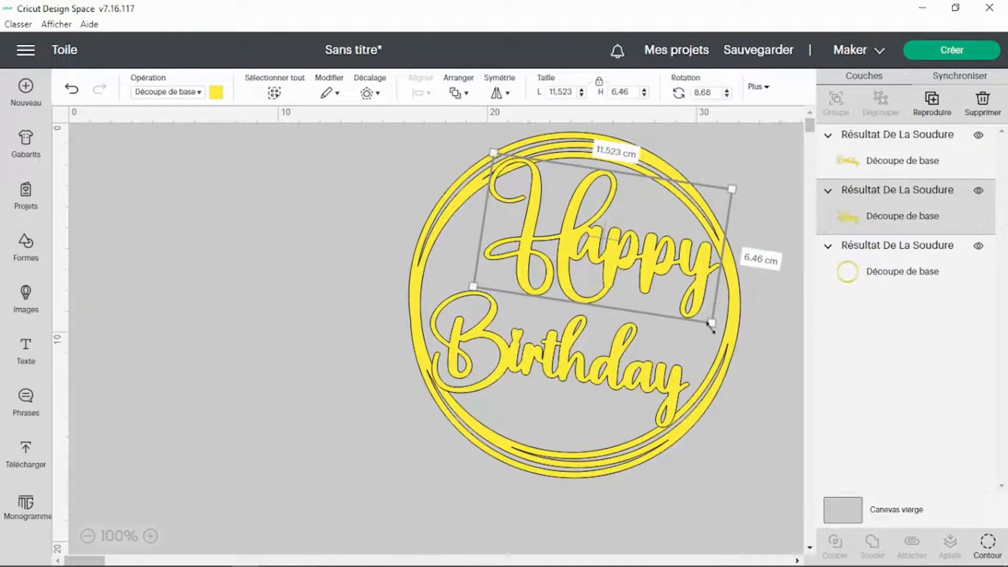
drag(712, 326, 701, 317)
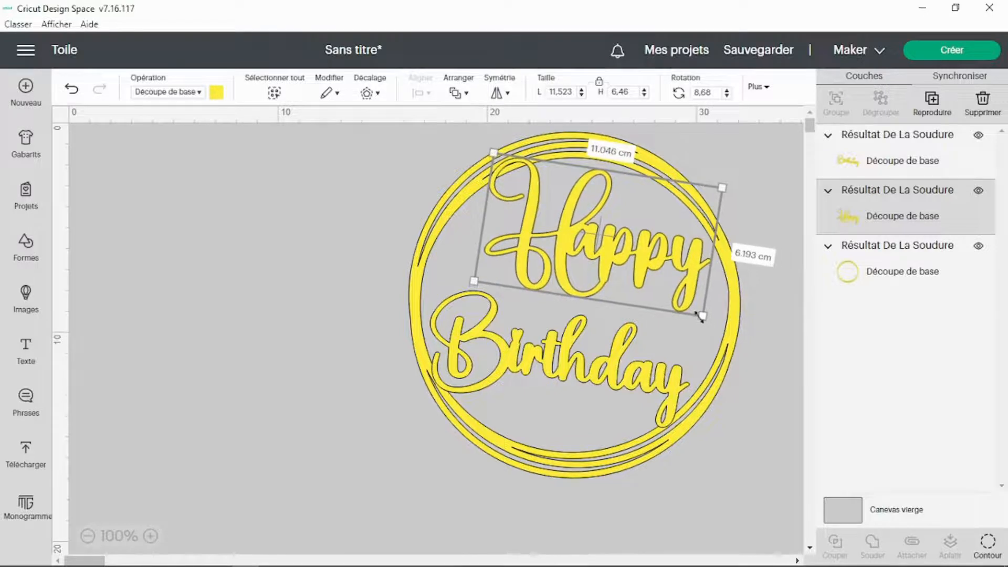
drag(675, 271, 691, 273)
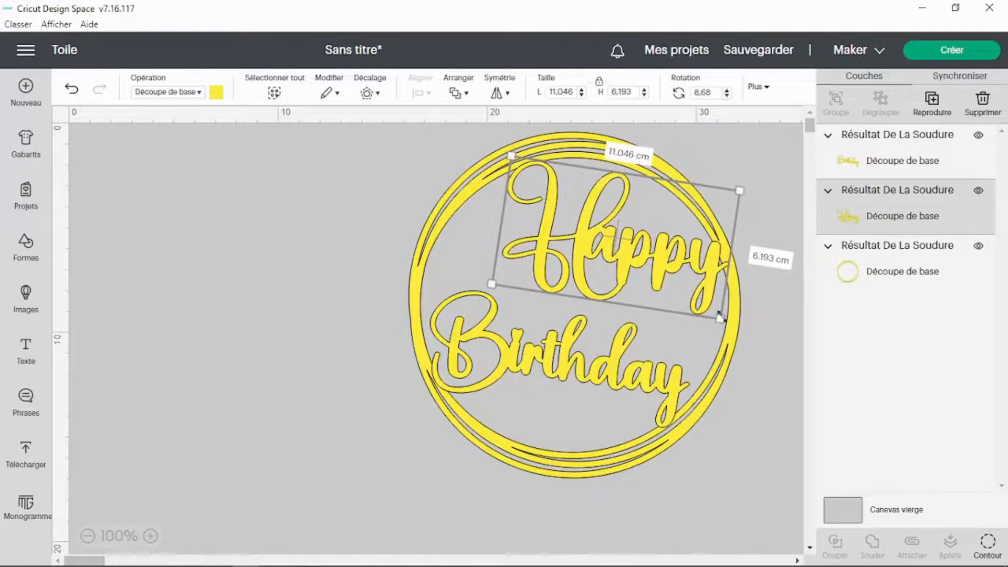
drag(720, 316, 718, 317)
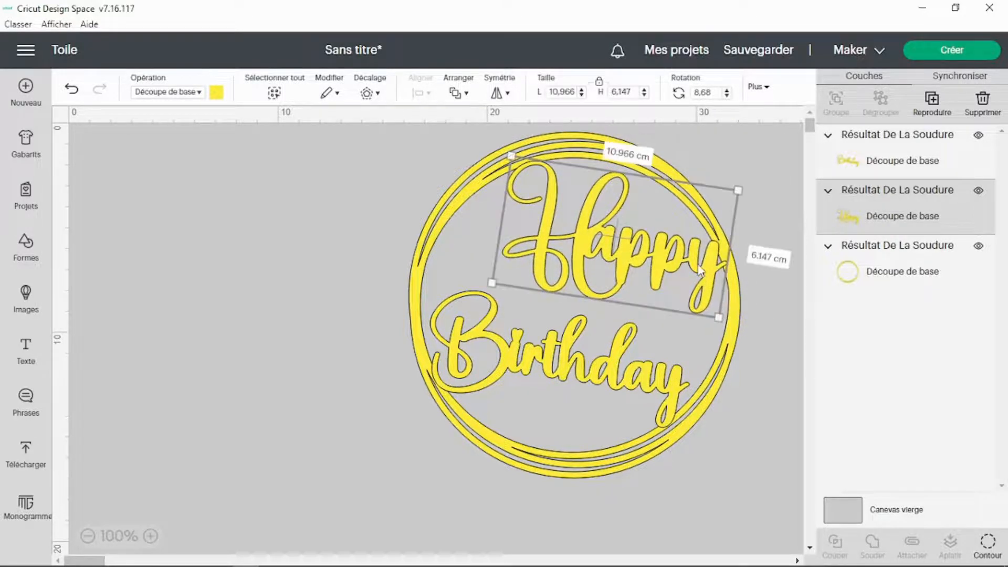
drag(697, 268, 701, 270)
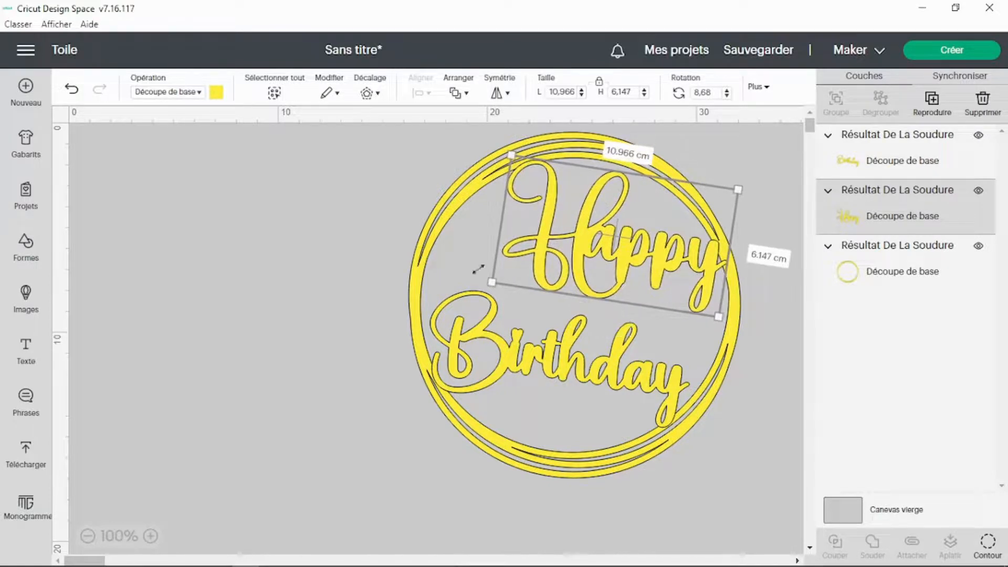
click(302, 248)
Step: Reset Birthday's rotation to 0, enlarge it to about 14.25 × 5.7 cm, and fit it across the ring
mouse_move(522, 556)
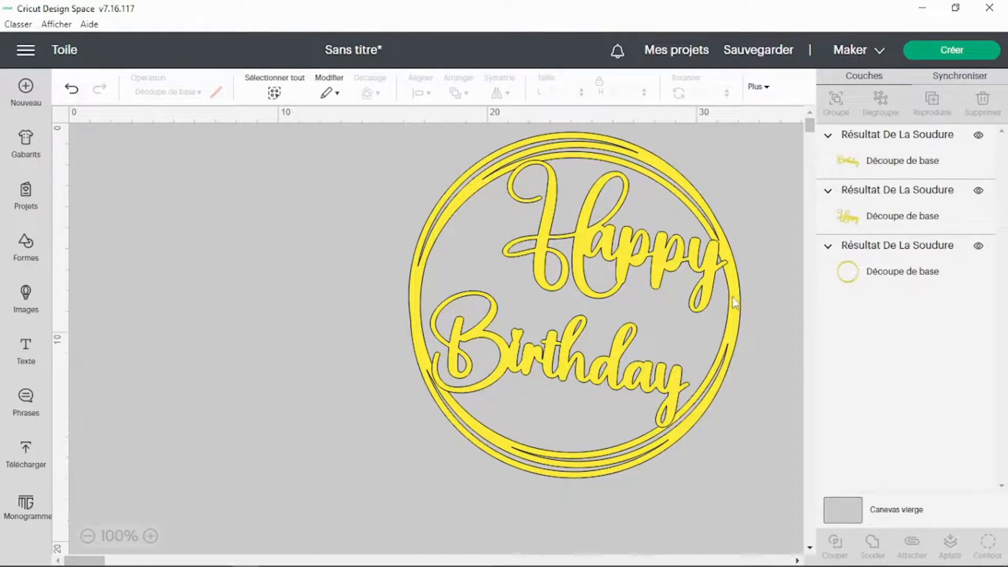
click(616, 380)
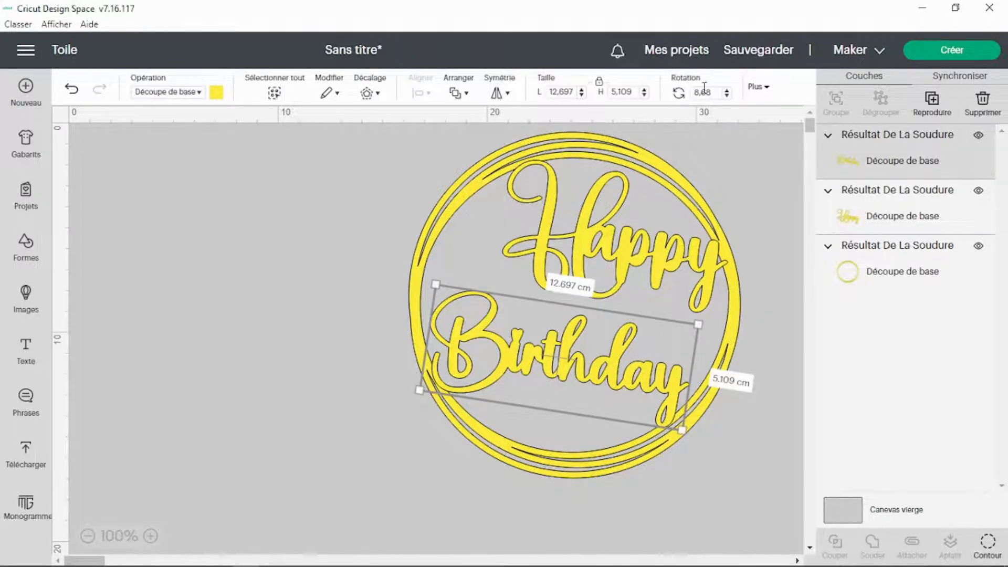
text(0)
key(Return)
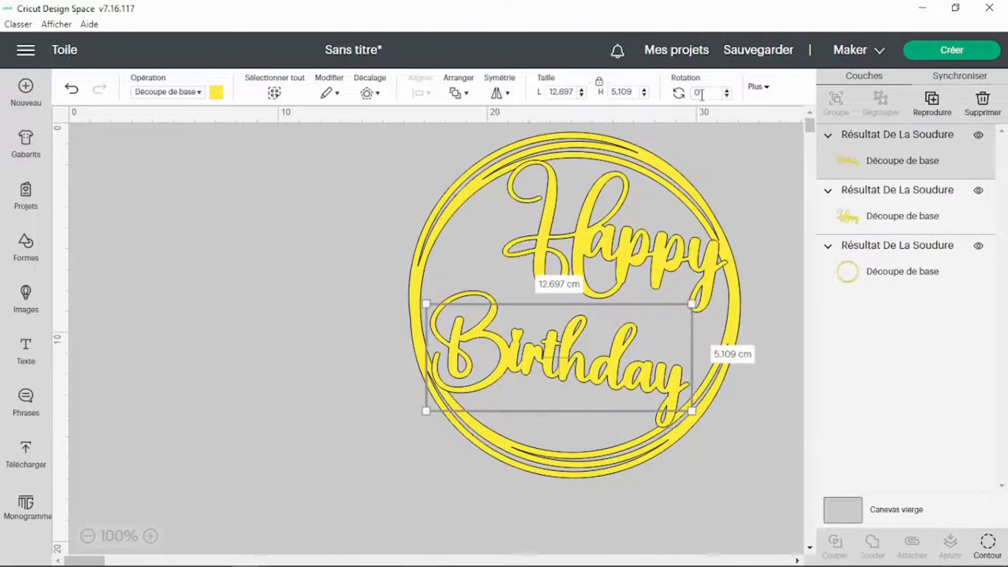
drag(629, 369, 622, 341)
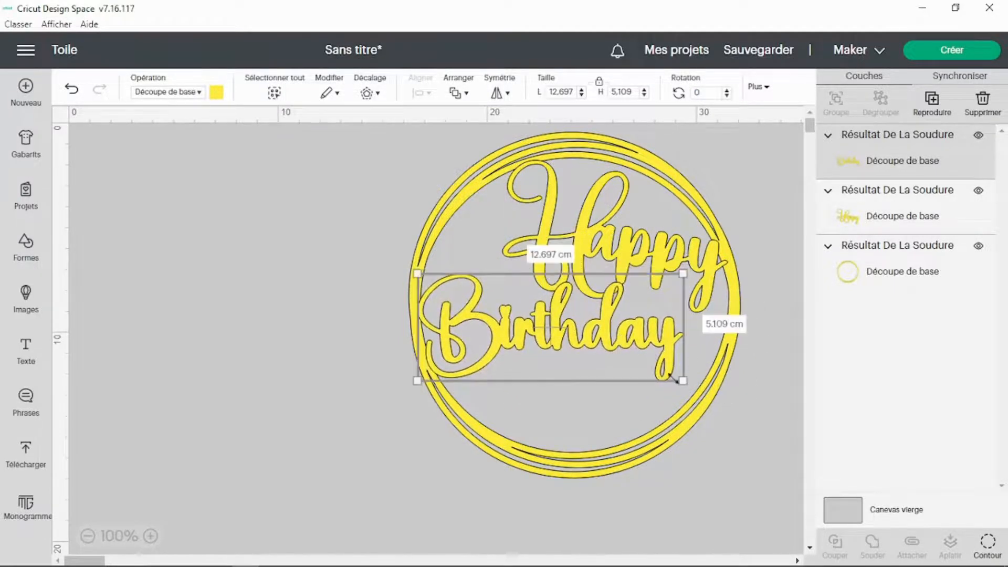
drag(684, 381, 718, 387)
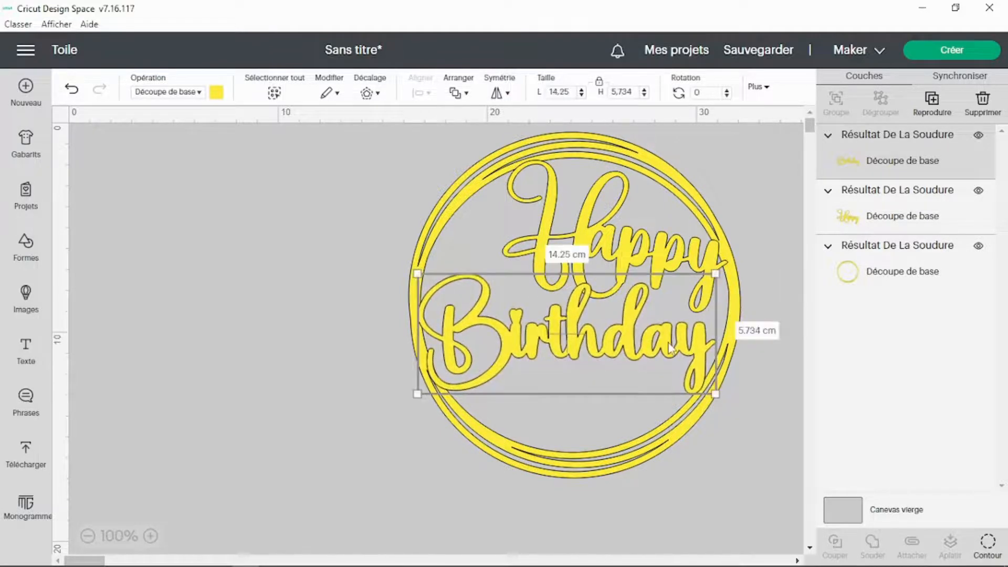
drag(672, 348, 674, 348)
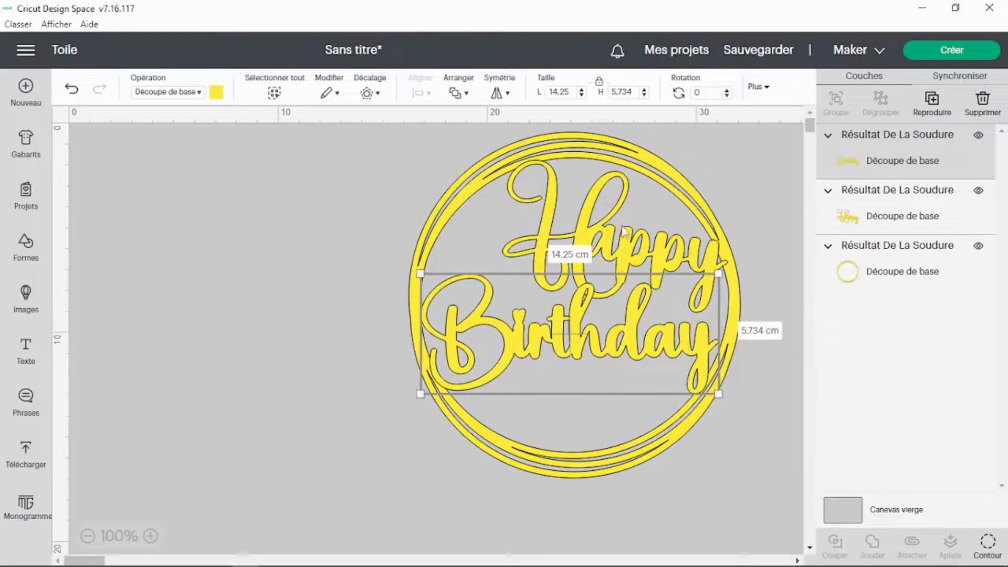
Step: Reset Happy's rotation to 0 and move it left above Birthday
click(657, 196)
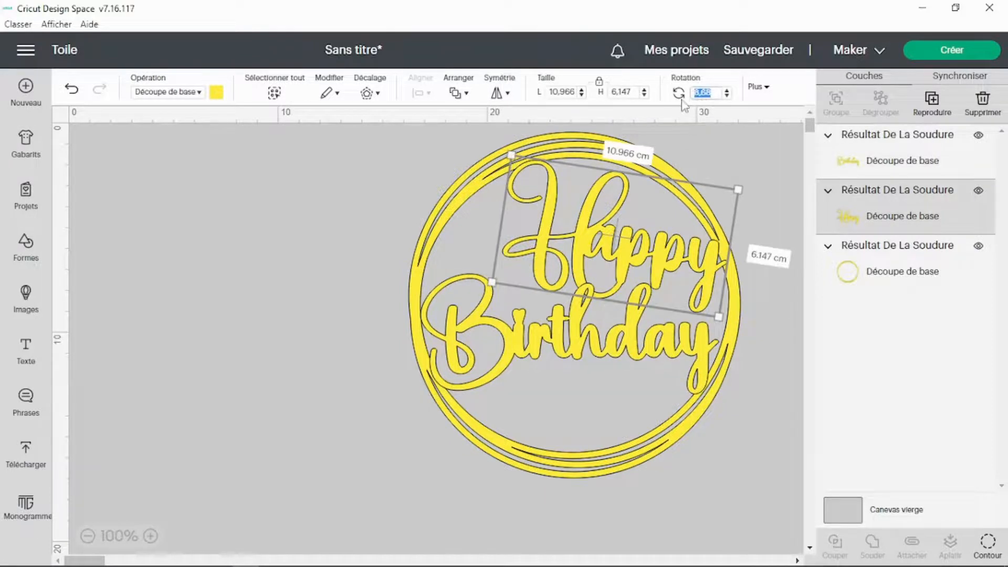
text(0)
key(Return)
drag(616, 265, 583, 260)
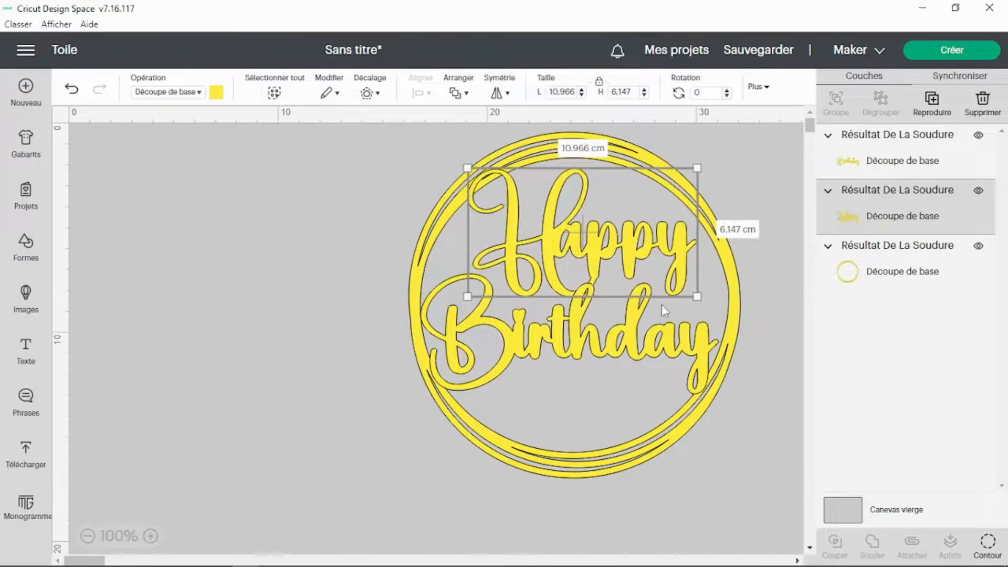
Step: Shrink Happy to about 9.8 × 5.5 cm, and shift both words so their final y's touch the ring's right side
mouse_move(696, 296)
mouse_down()
mouse_move(674, 272)
mouse_move(715, 288)
mouse_move(707, 285)
mouse_up()
click(694, 336)
drag(683, 354, 690, 358)
drag(615, 239, 650, 232)
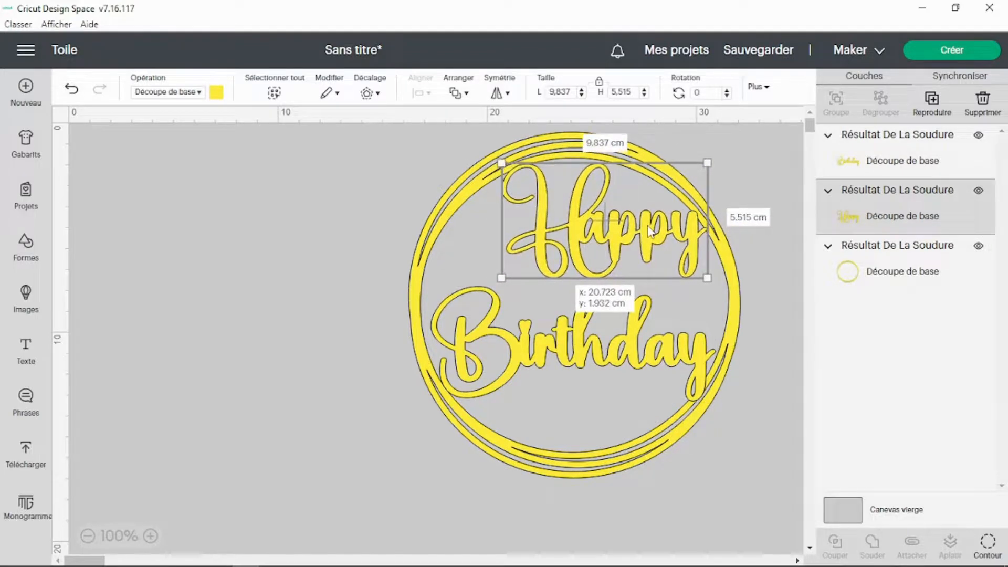
Step: Move Birthday slightly left so that its B touches the ring's left side
click(756, 384)
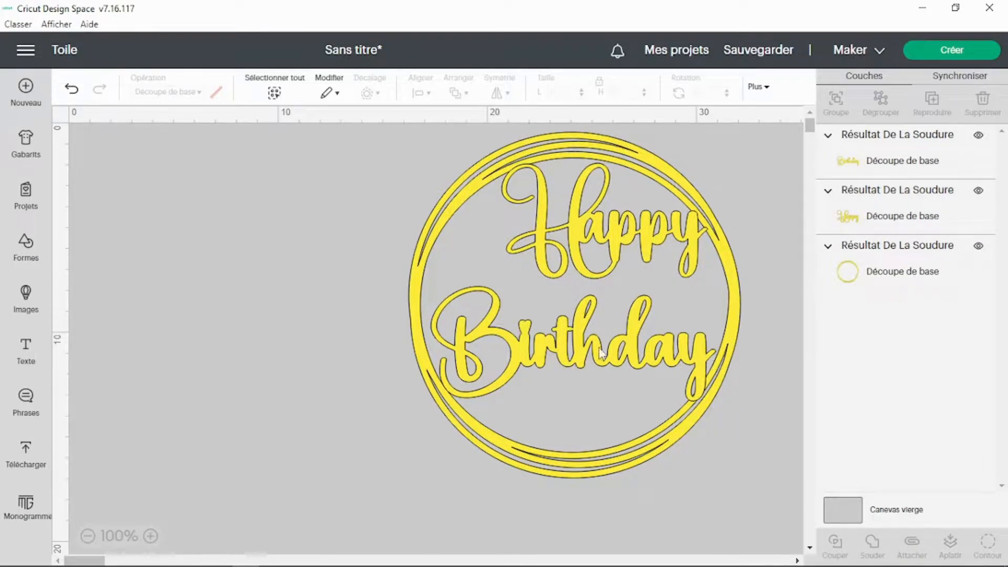
click(559, 356)
drag(557, 352, 553, 354)
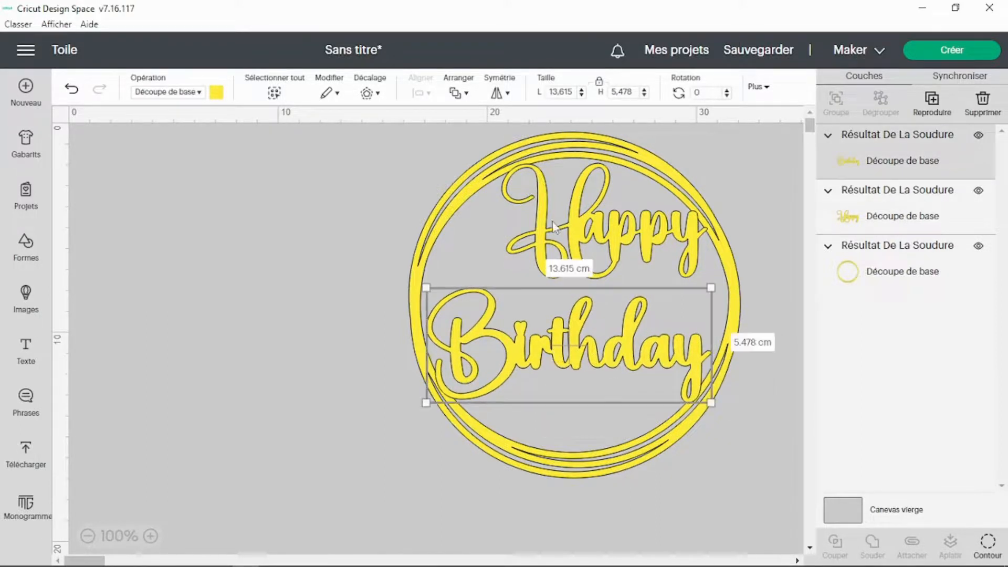
Step: Select Happy, Birthday and the ring together and weld them into a single piece
click(322, 220)
drag(294, 172, 745, 464)
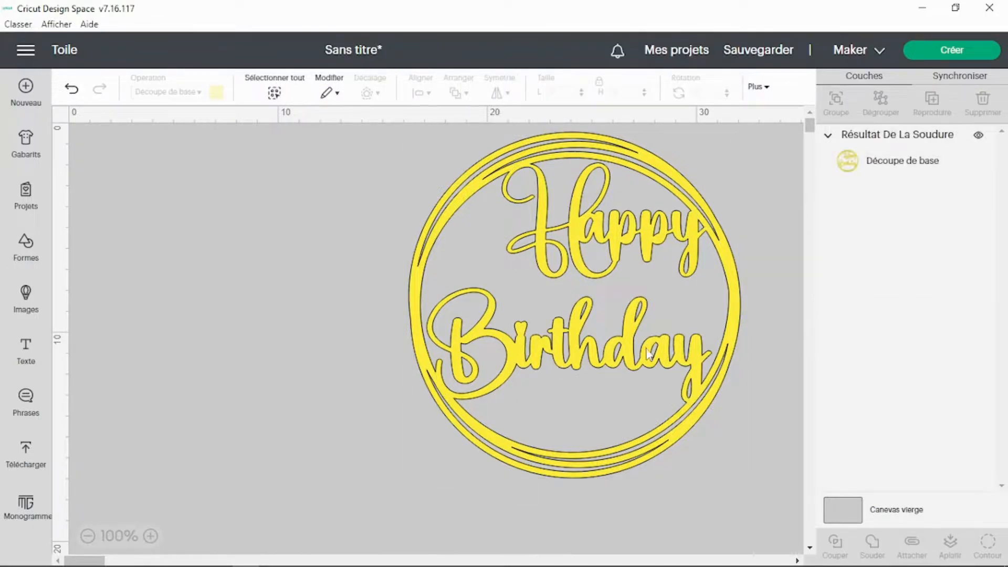
Step: Move the welded Happy Birthday ring around the canvas to check that the words and frame hold together as one piece
drag(562, 368, 366, 369)
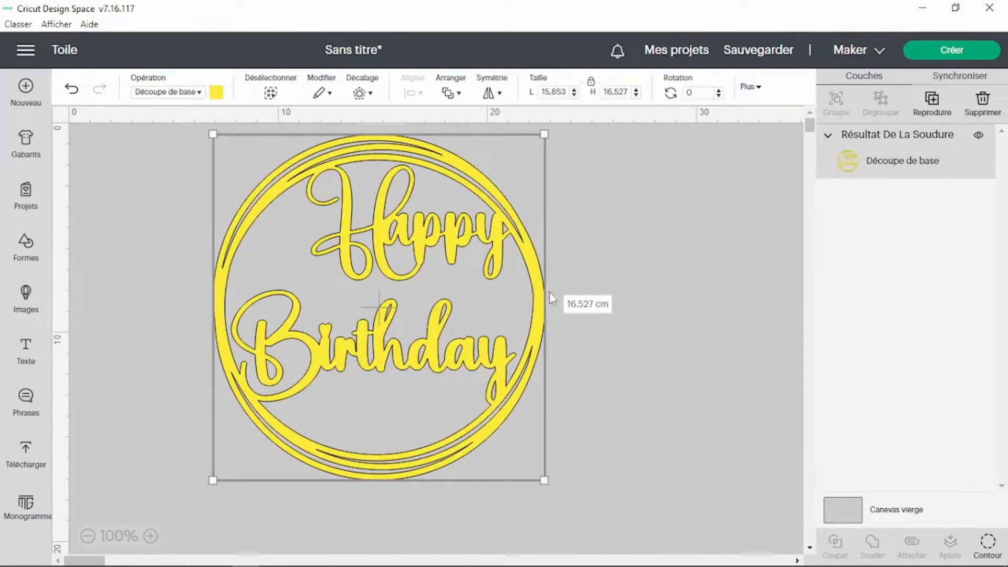
drag(541, 296, 736, 286)
drag(720, 237, 741, 276)
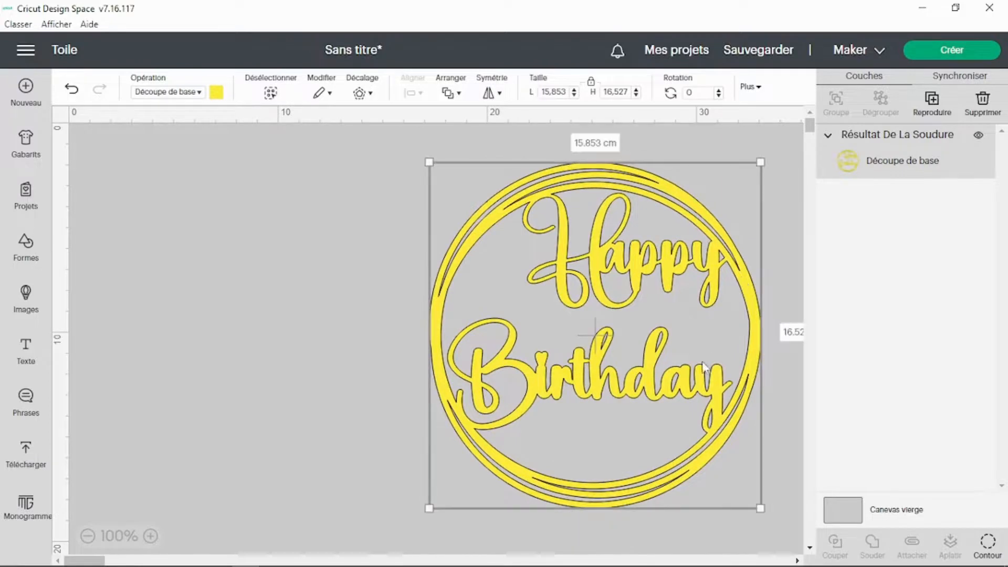
drag(643, 366, 671, 330)
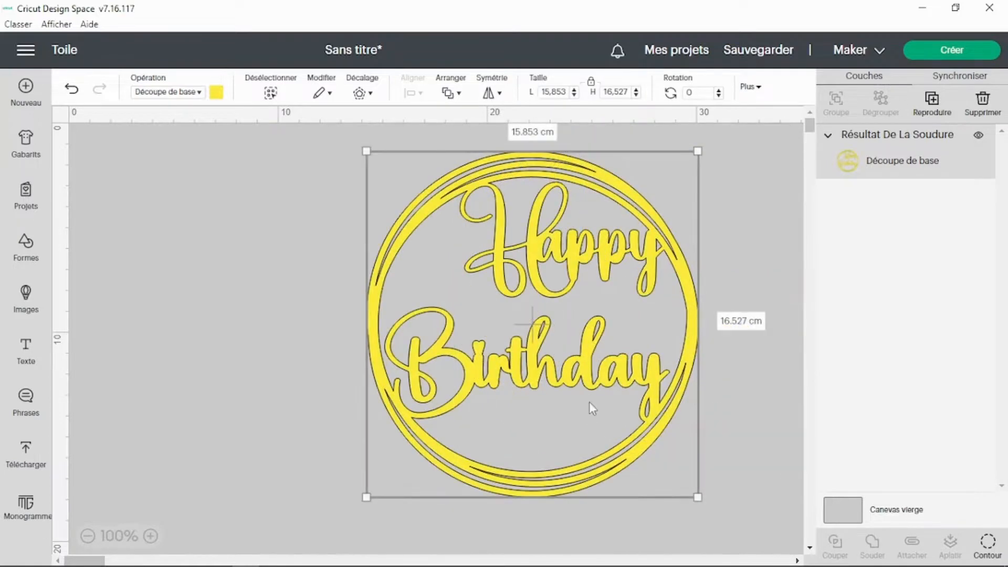
drag(499, 394, 335, 387)
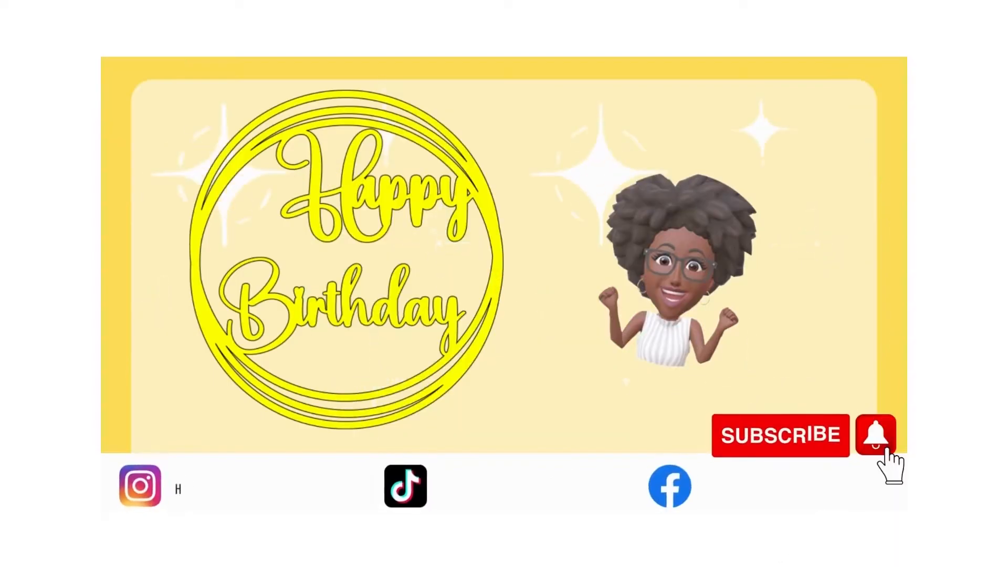